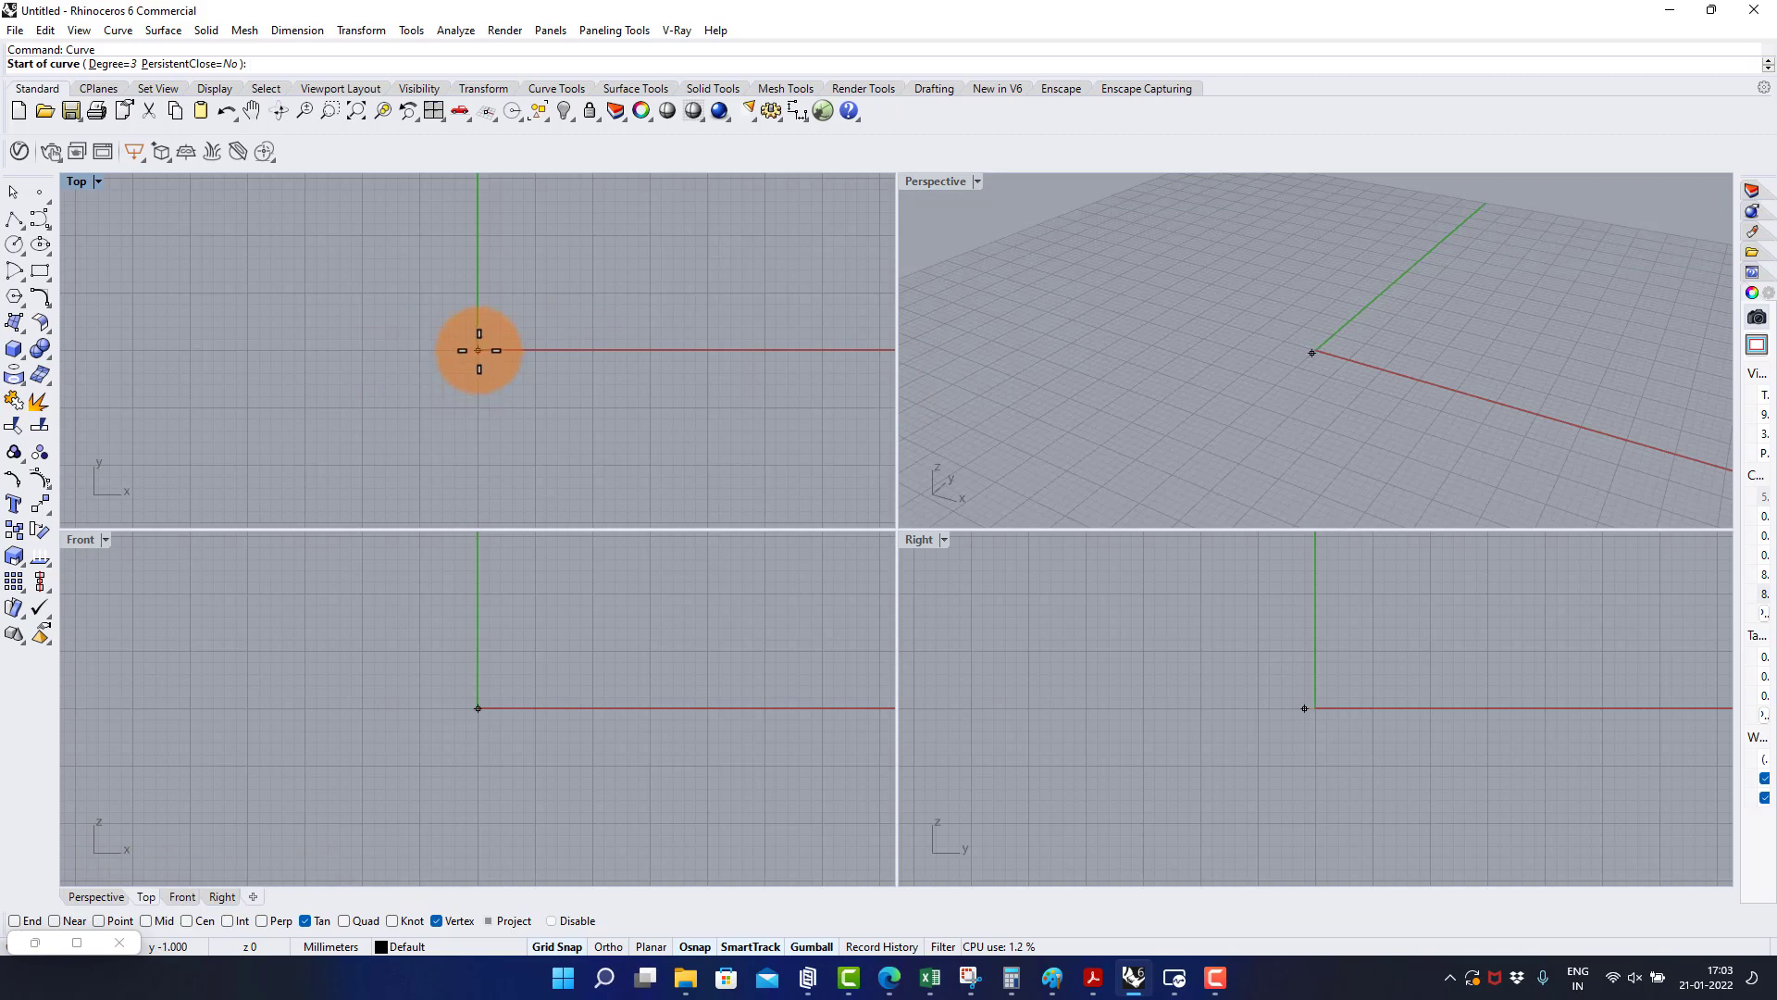
# - Draw a closed degree-3 curve in the Top view with control points at the origin, about 35 mm along Y, and out along X
pyautogui.click(479, 350)
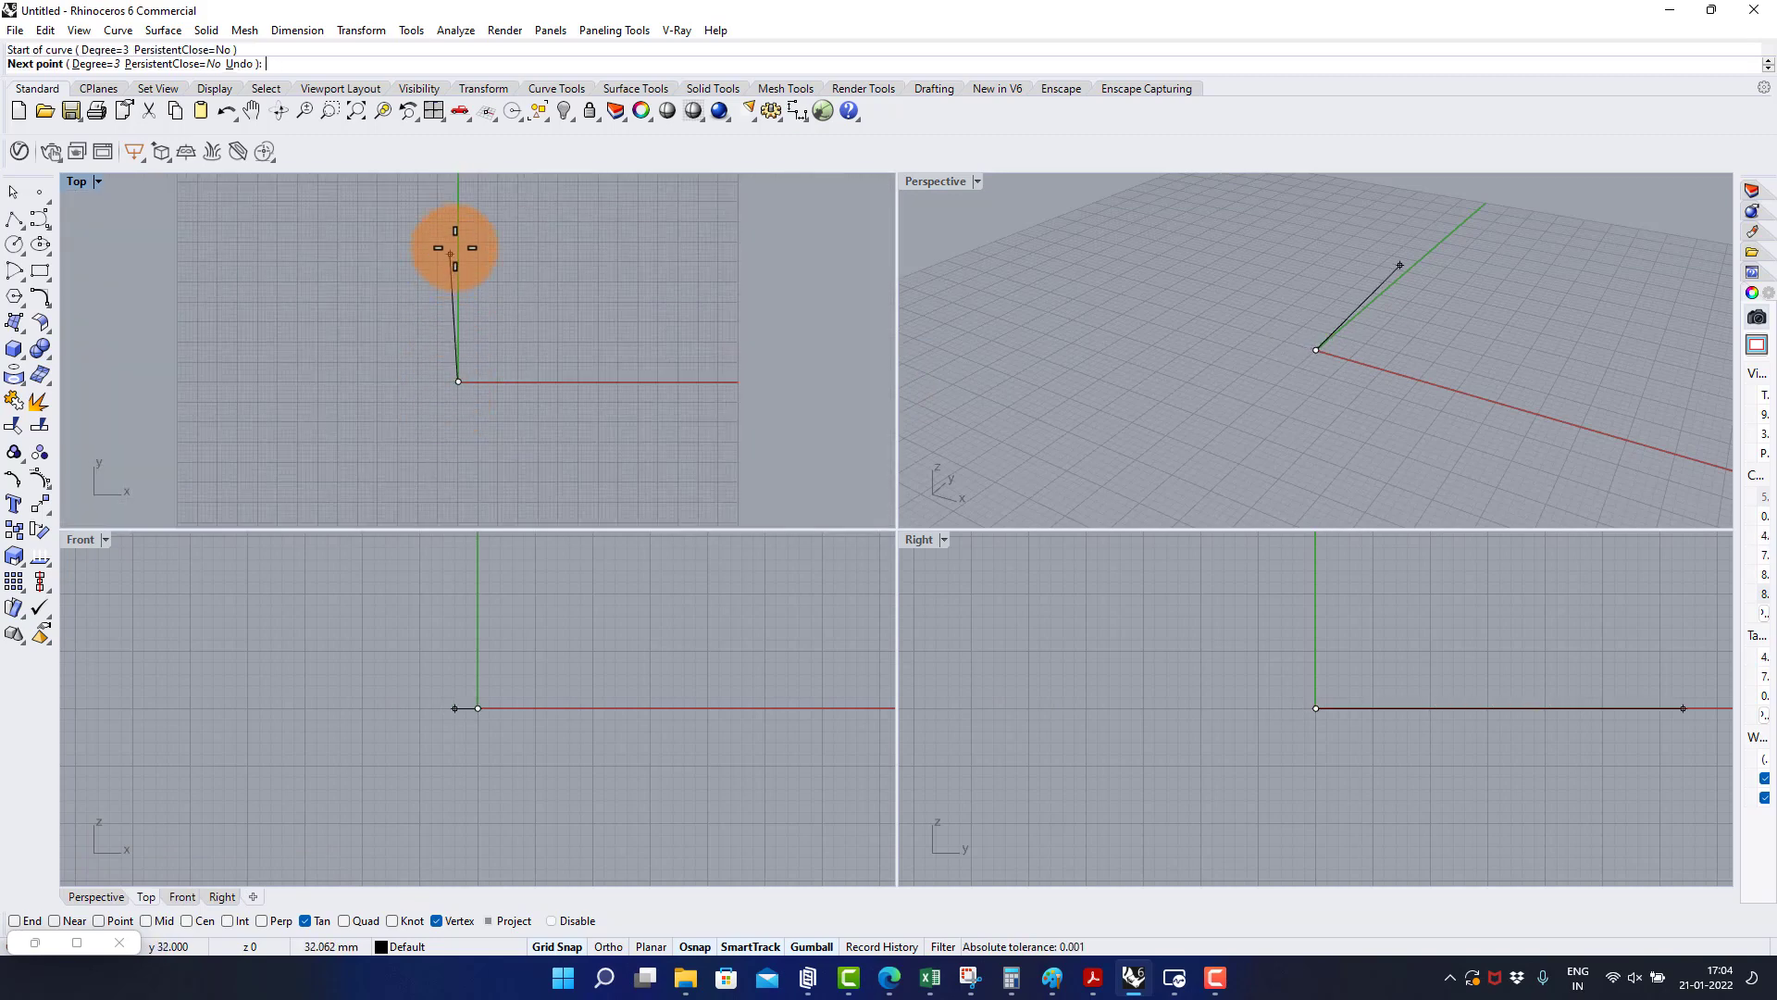
pyautogui.click(460, 245)
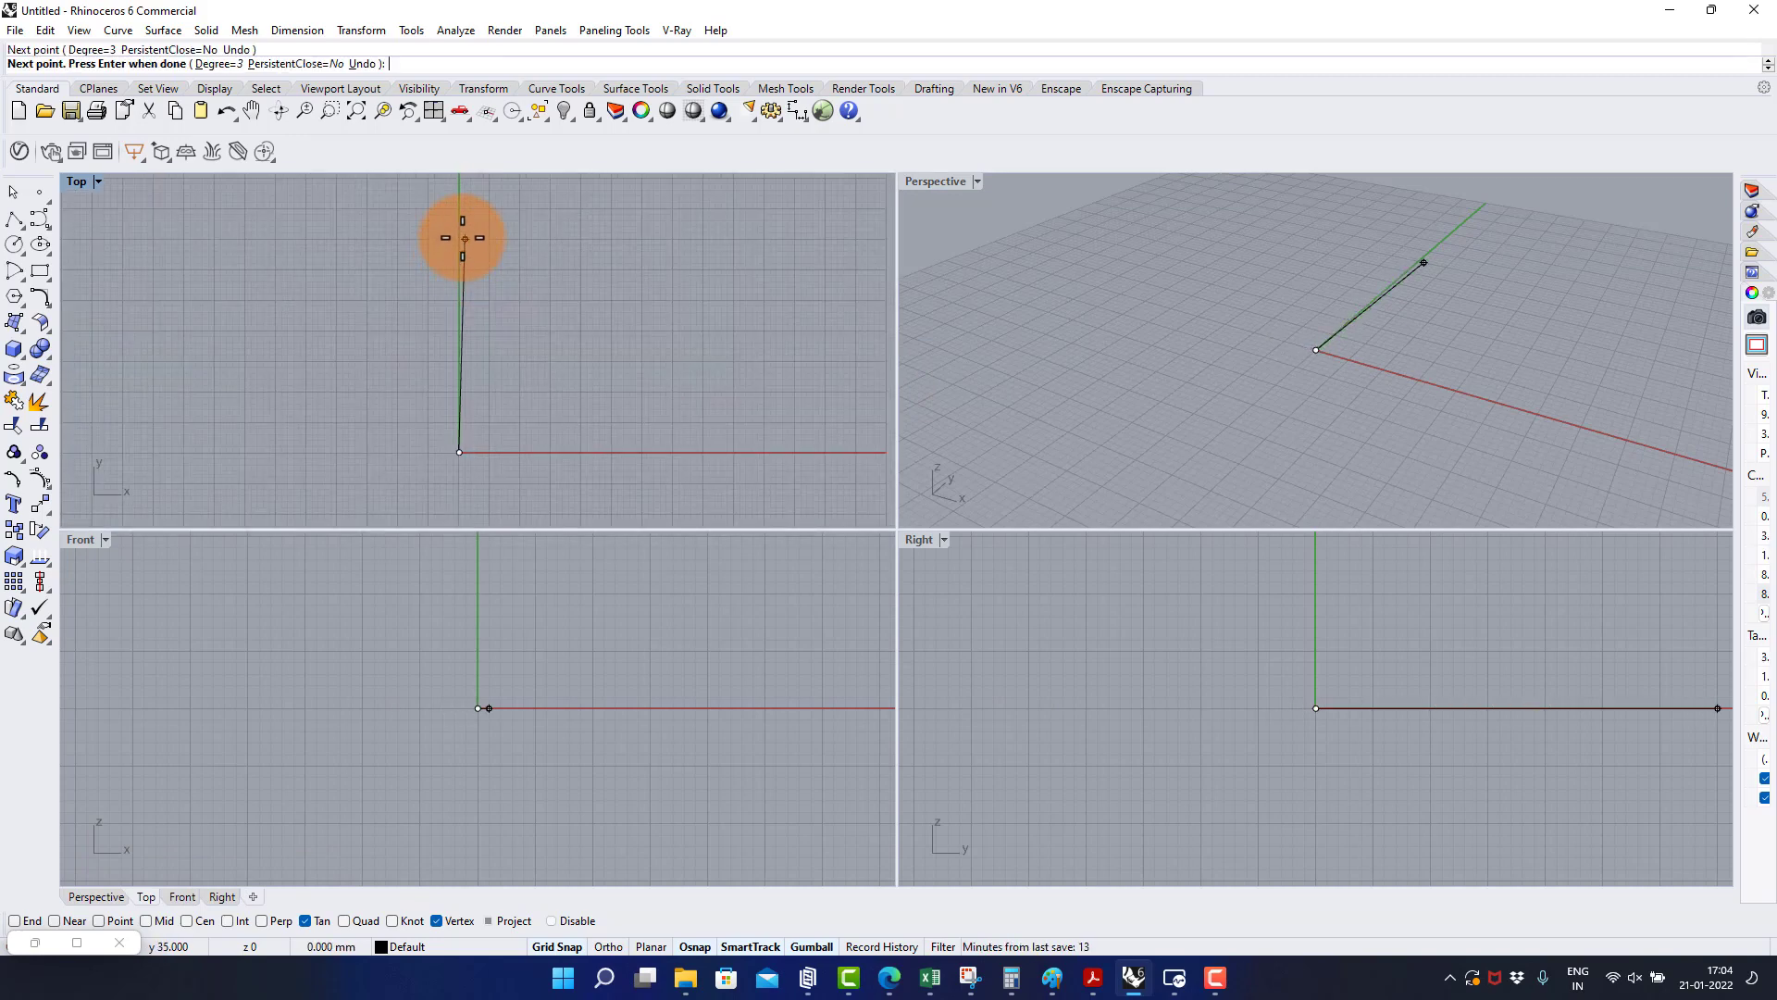
pyautogui.click(695, 452)
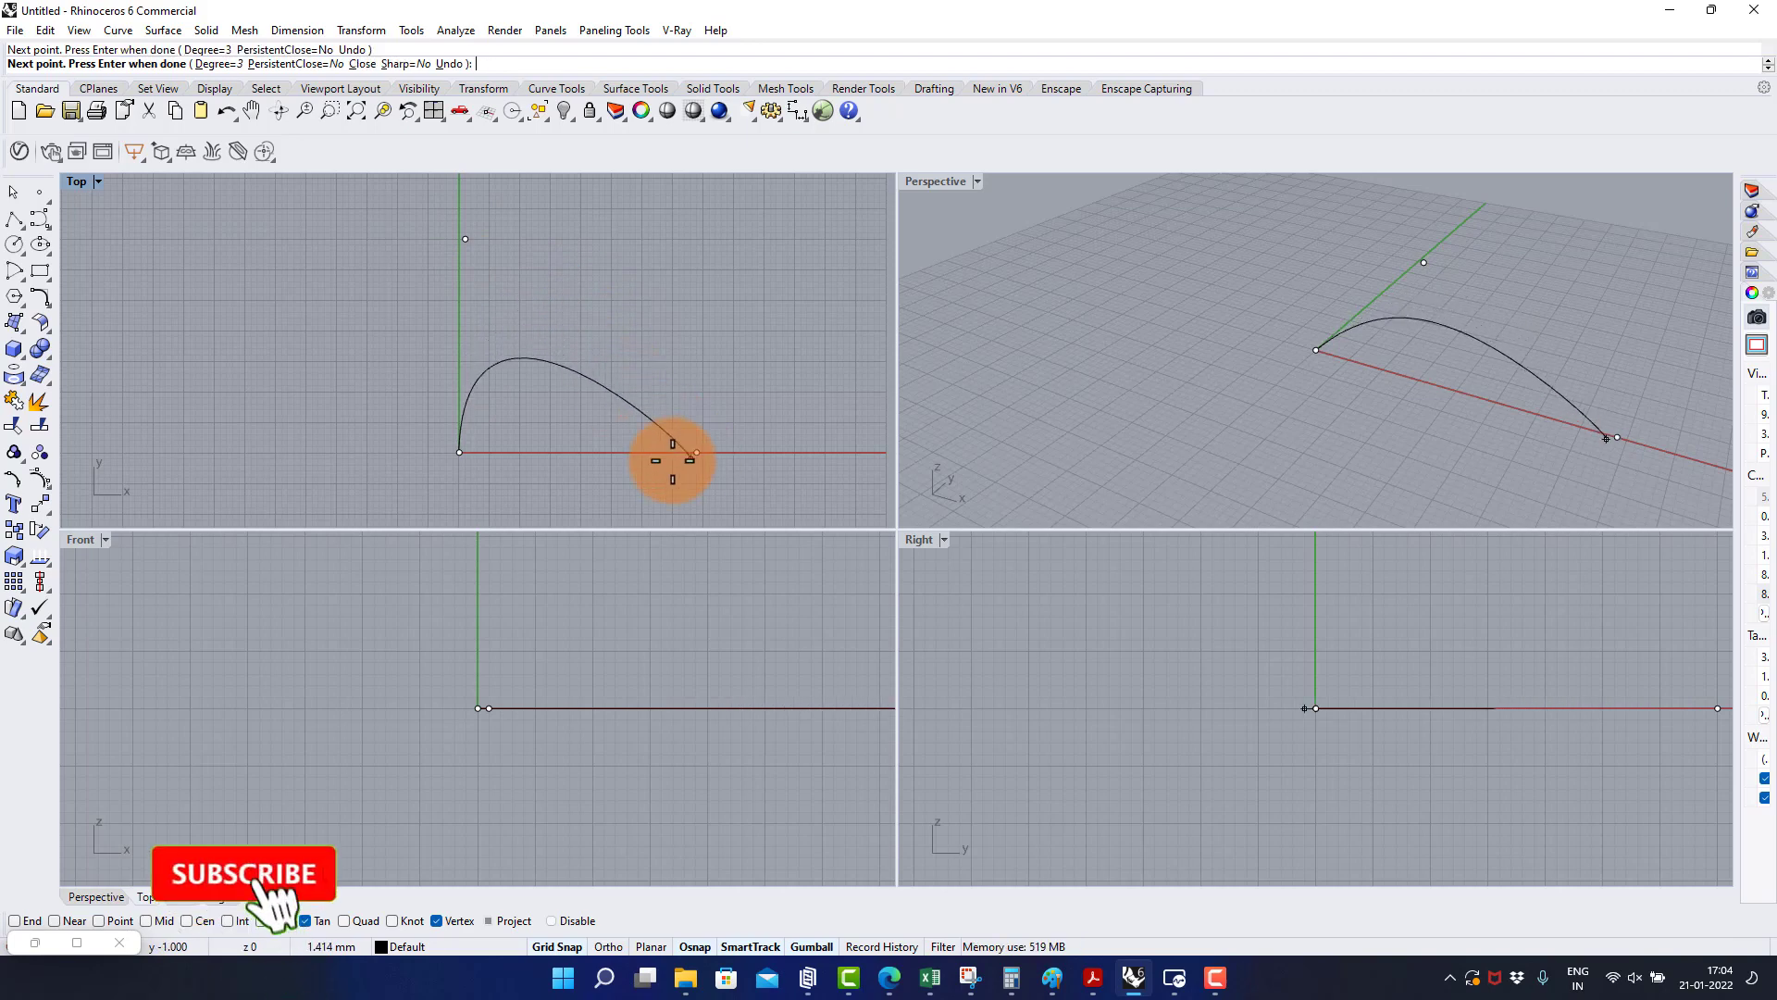
pyautogui.click(467, 456)
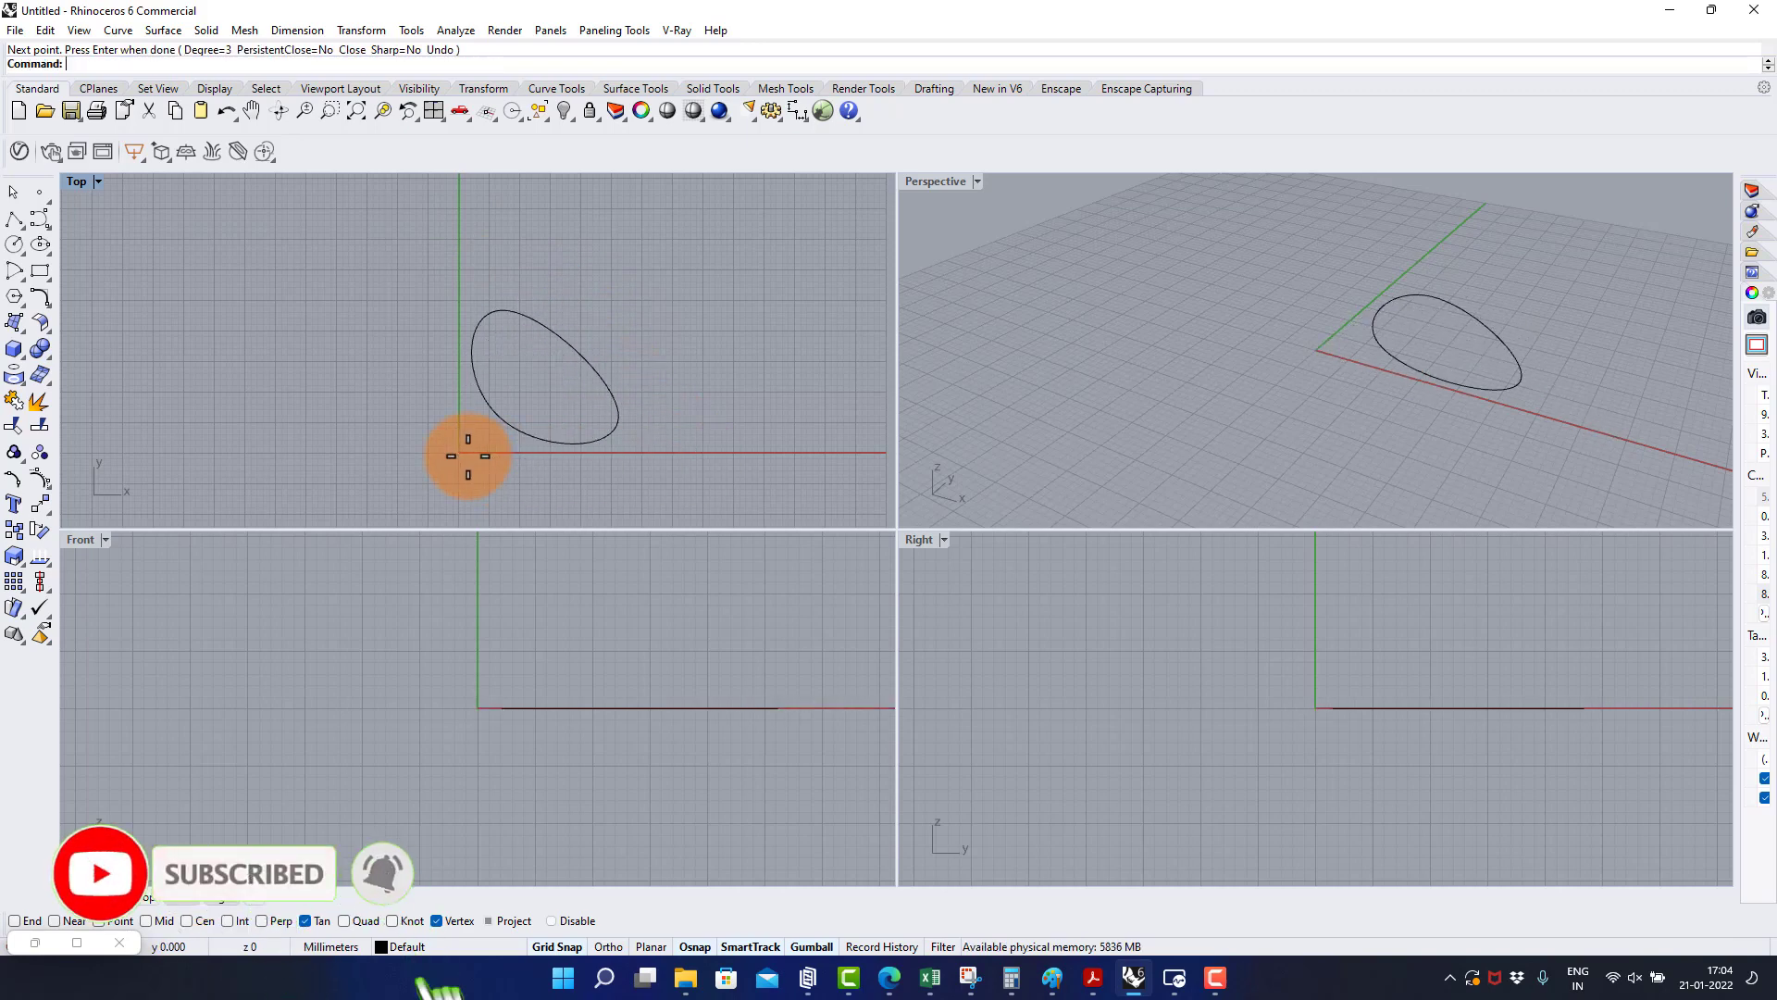
# - Reshape the closed curve by moving its control point at the origin down in negative Y and slightly in negative X
pyautogui.click(523, 435)
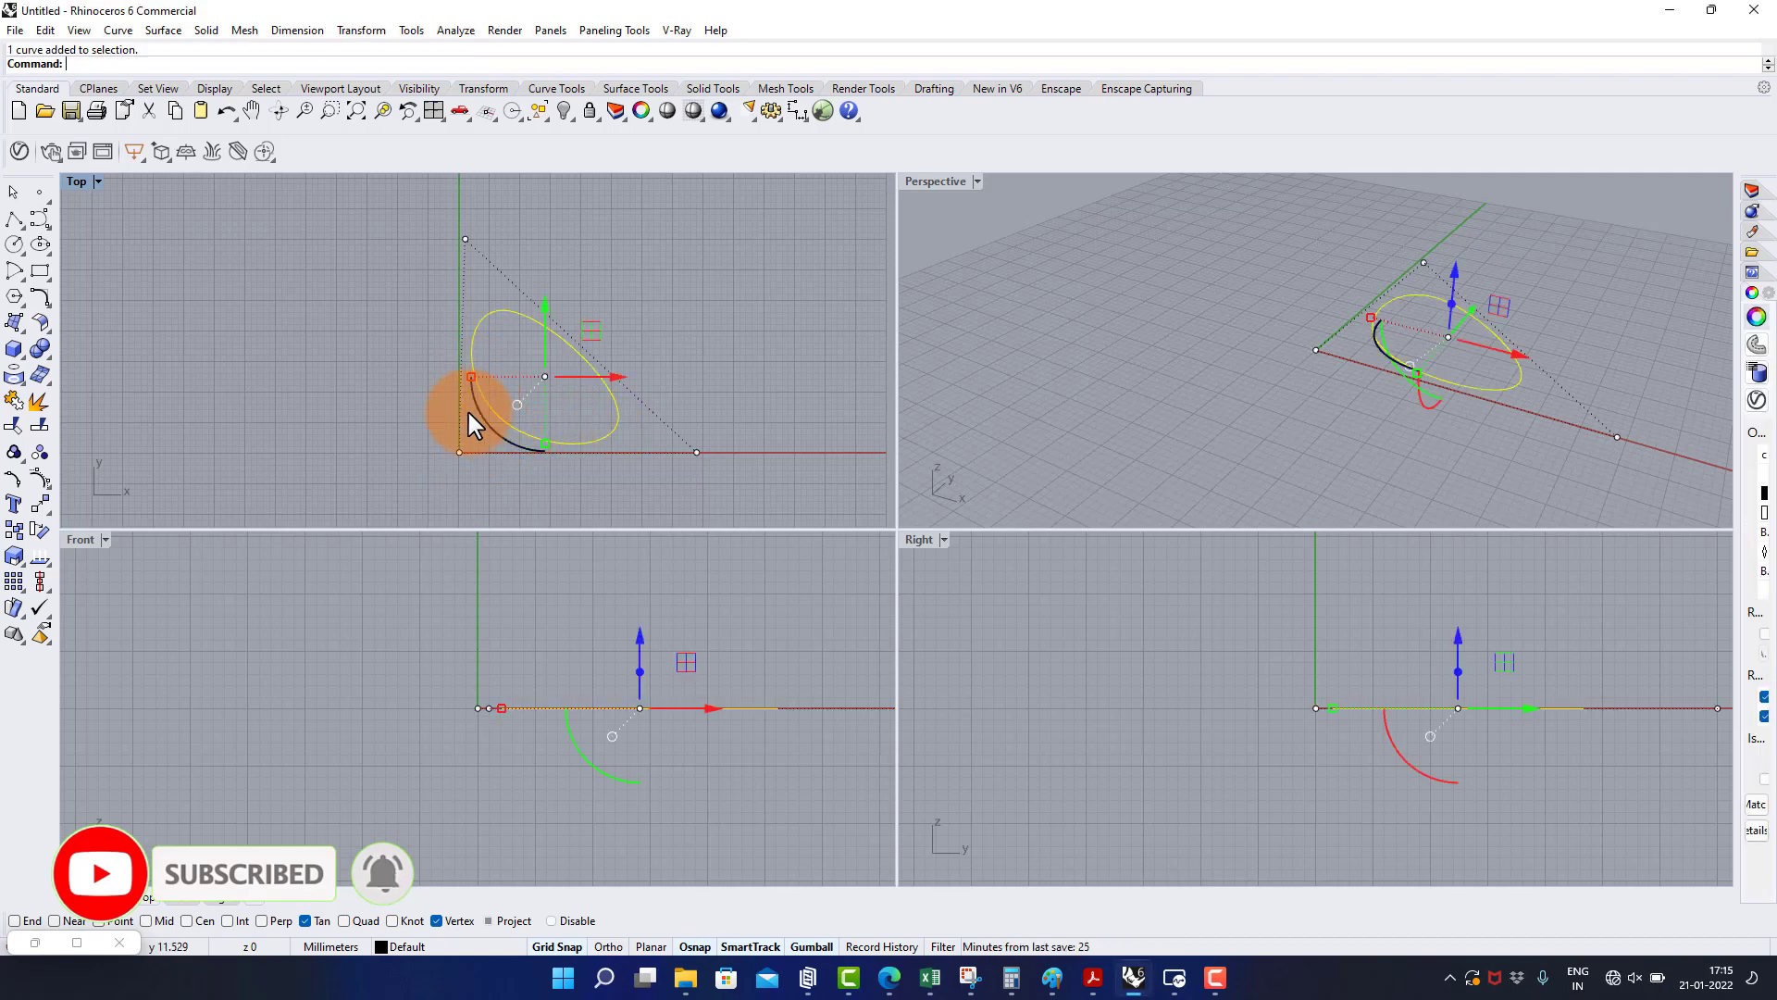
pyautogui.click(459, 453)
pyautogui.moveTo(465, 342); pyautogui.dragTo(485, 408)
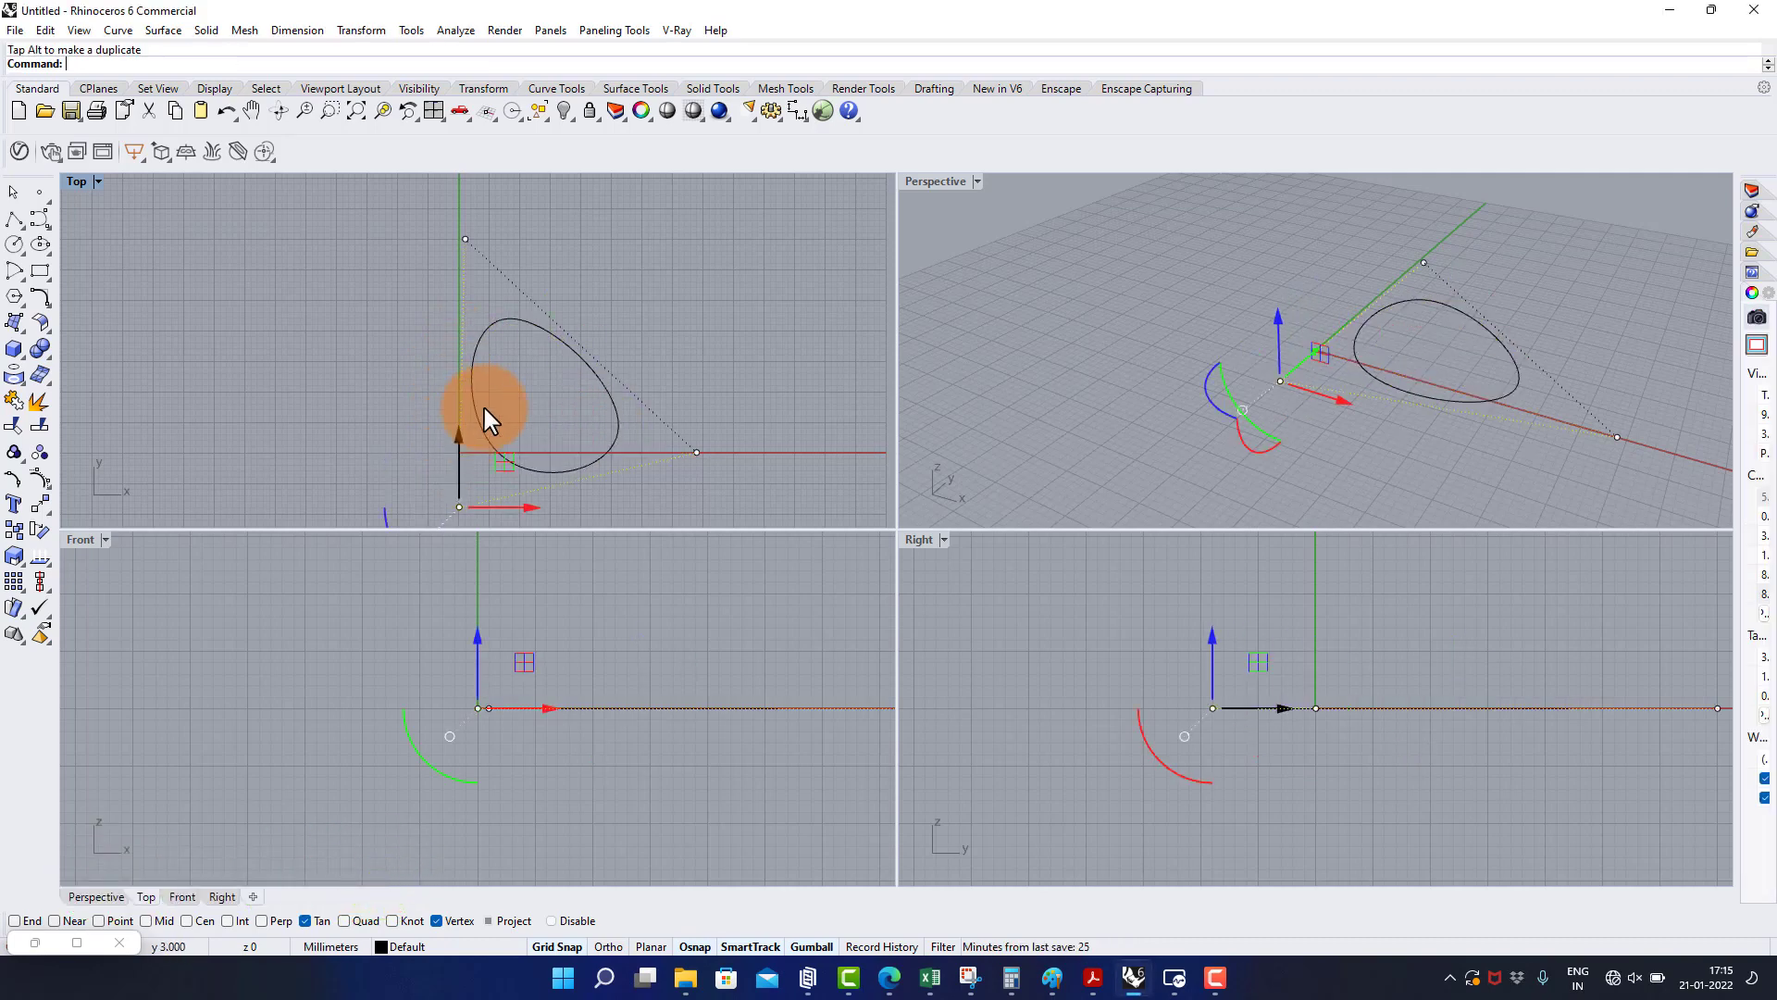
pyautogui.moveTo(520, 490); pyautogui.dragTo(498, 502)
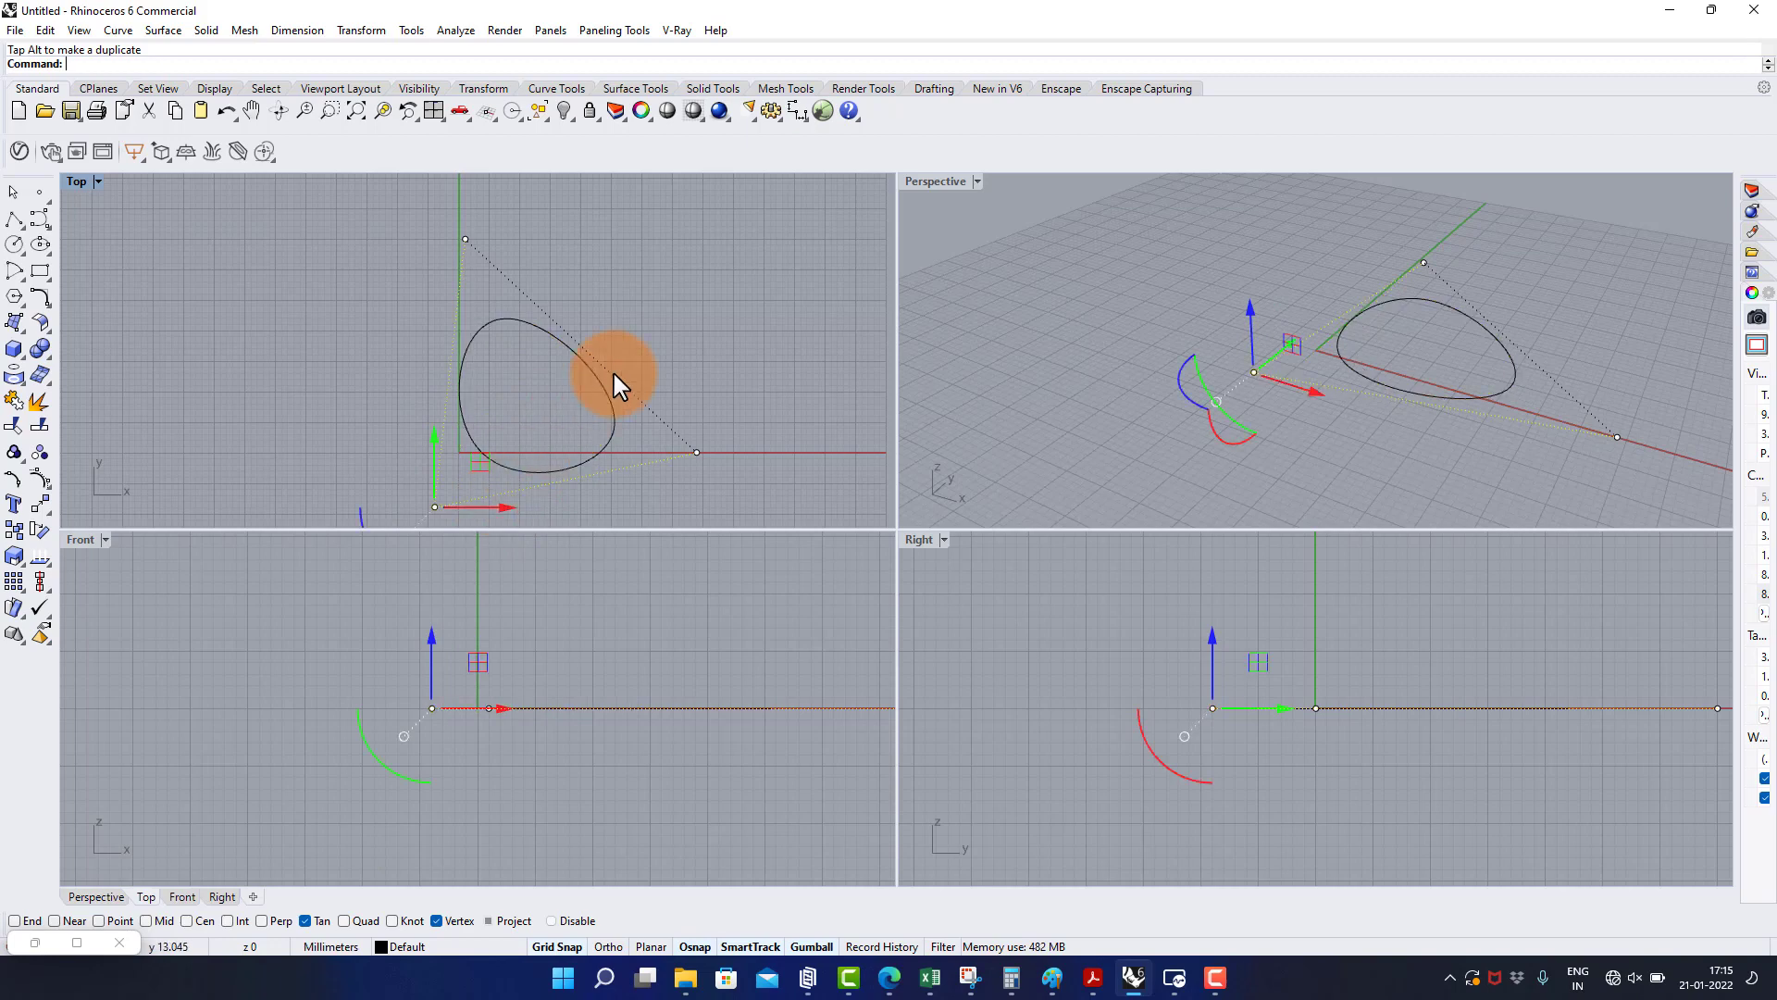
pyautogui.press('Escape')
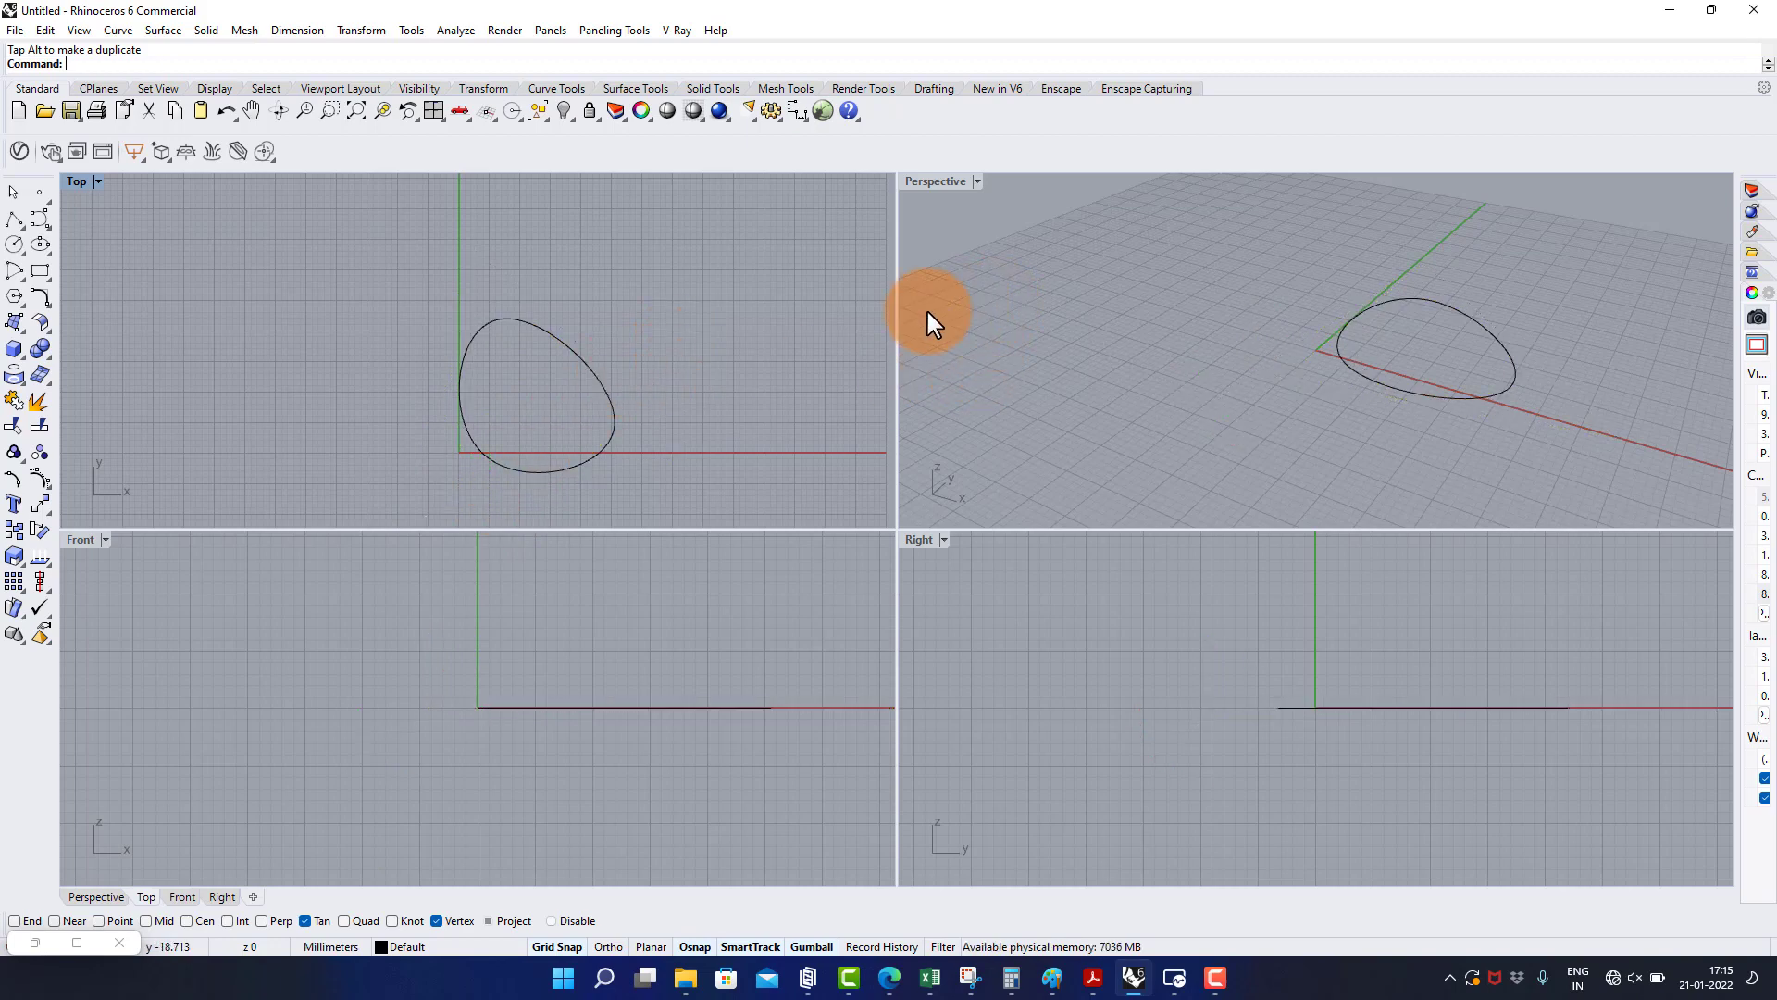
# - Open Grasshopper and maximize the Perspective viewport with the closed curve in view beside it
pyautogui.press('Return')
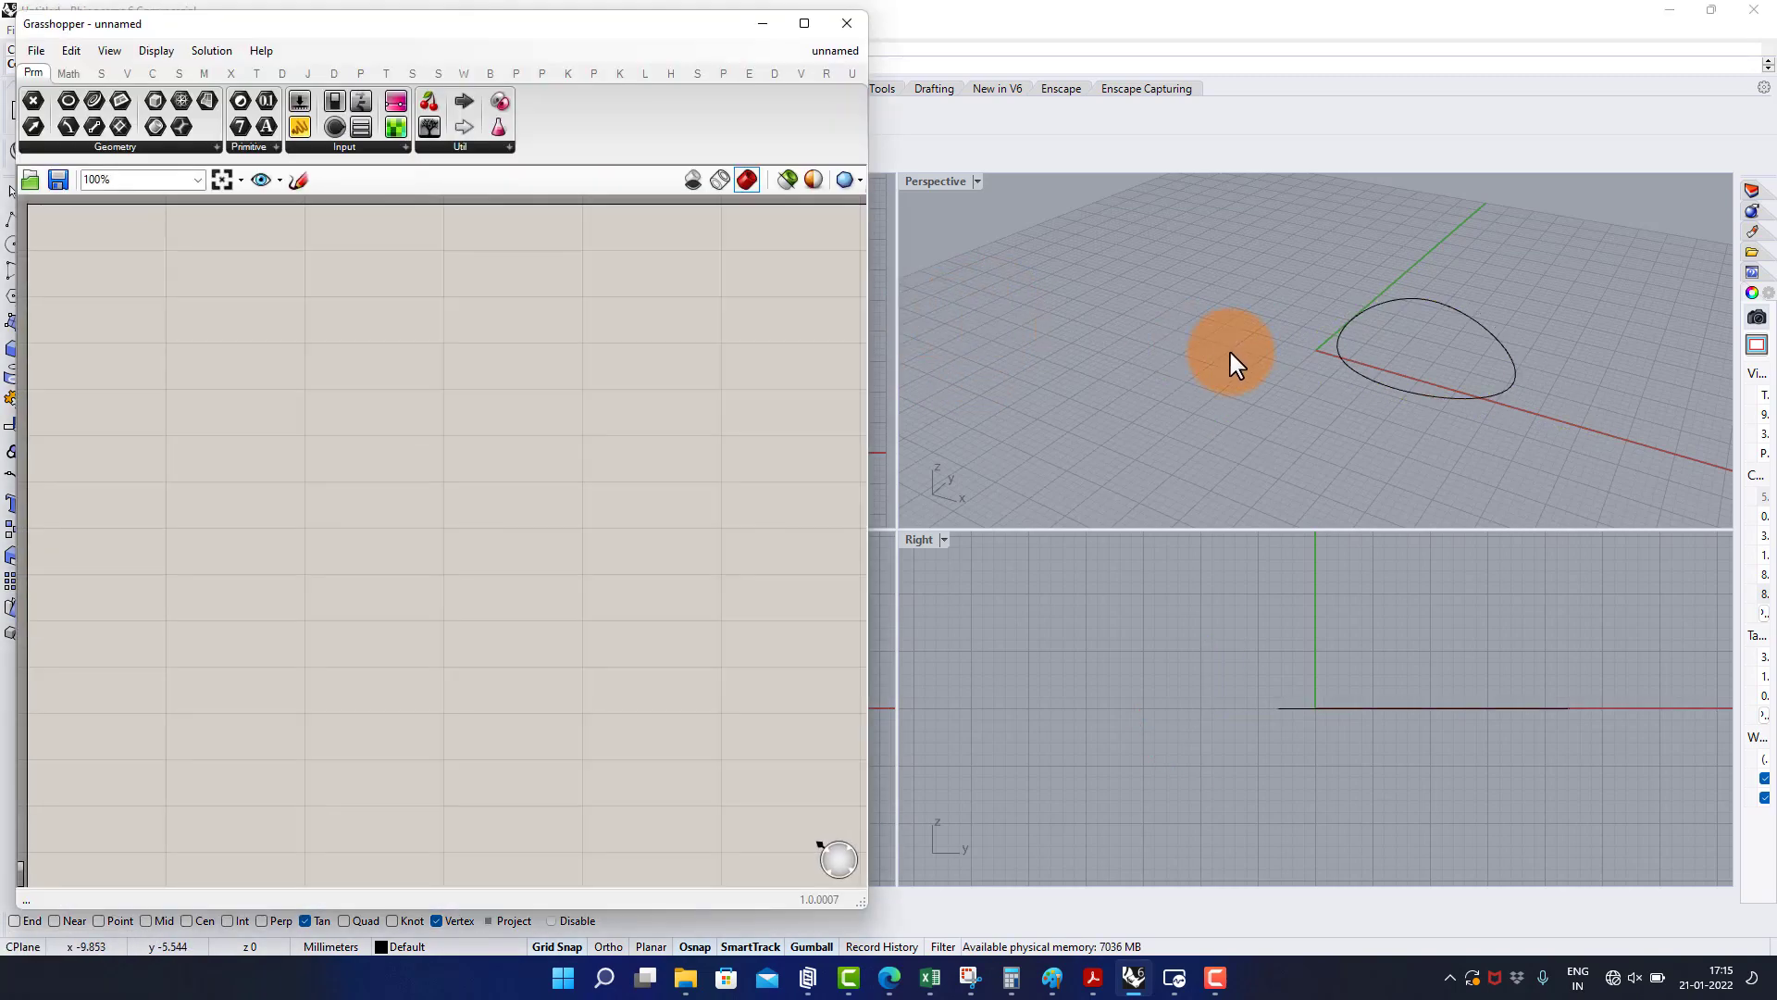
pyautogui.moveTo(1231, 353); pyautogui.dragTo(1129, 369, button='right')
pyautogui.doubleClick(922, 185)
pyautogui.moveTo(1115, 441); pyautogui.dragTo(1294, 444, button='right')
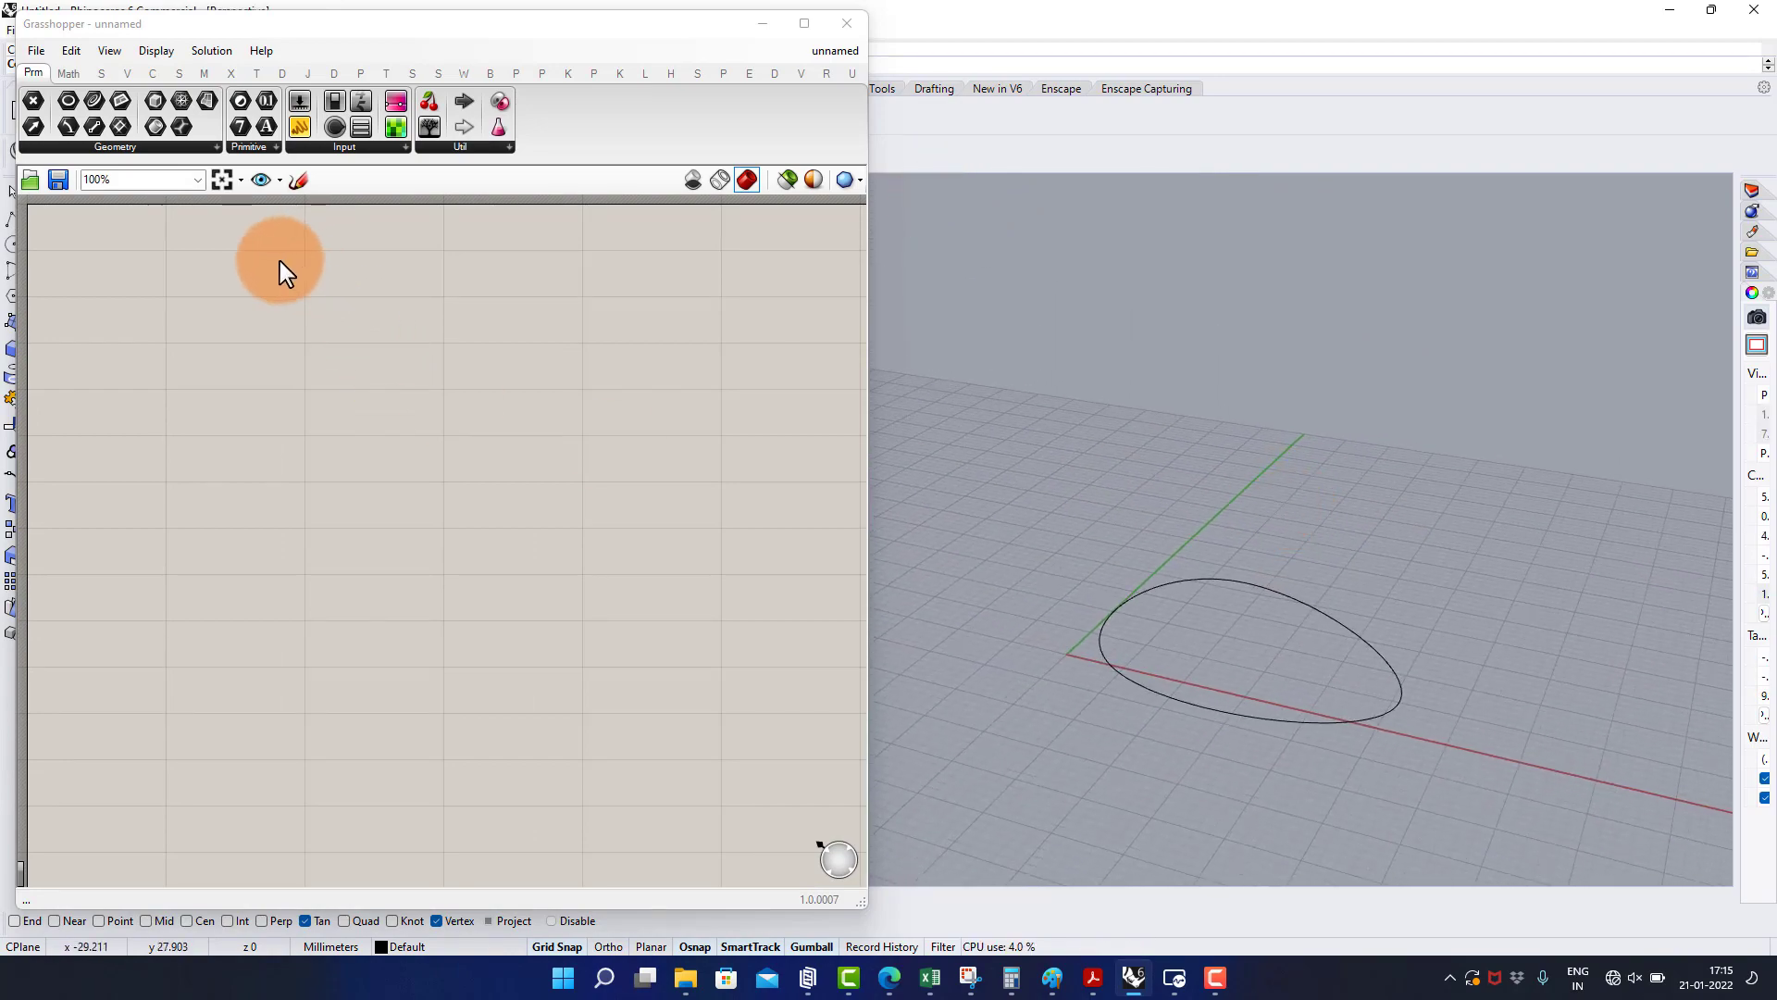
# - Add a Curve parameter to the Grasshopper canvas and reference the drawn closed curve as its single curve
pyautogui.scroll(1, 158, 302)
pyautogui.doubleClick(208, 346)
pyautogui.write('cr')
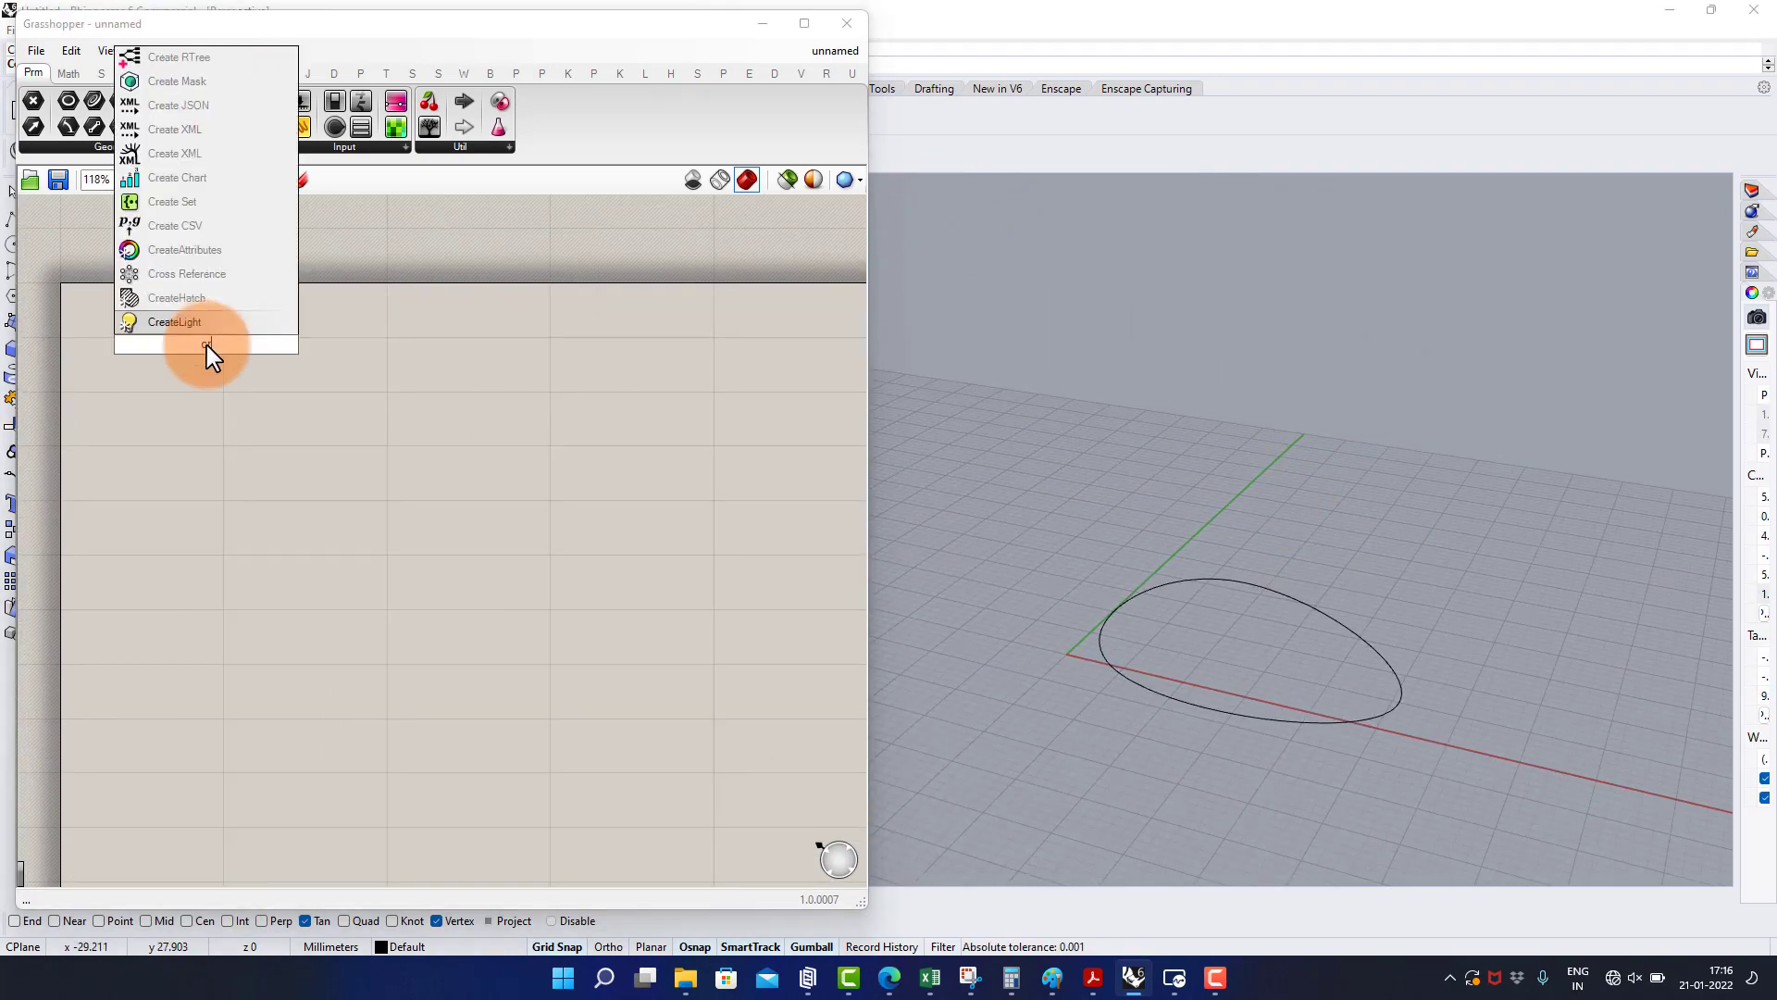
pyautogui.write('v')
pyautogui.click(185, 328)
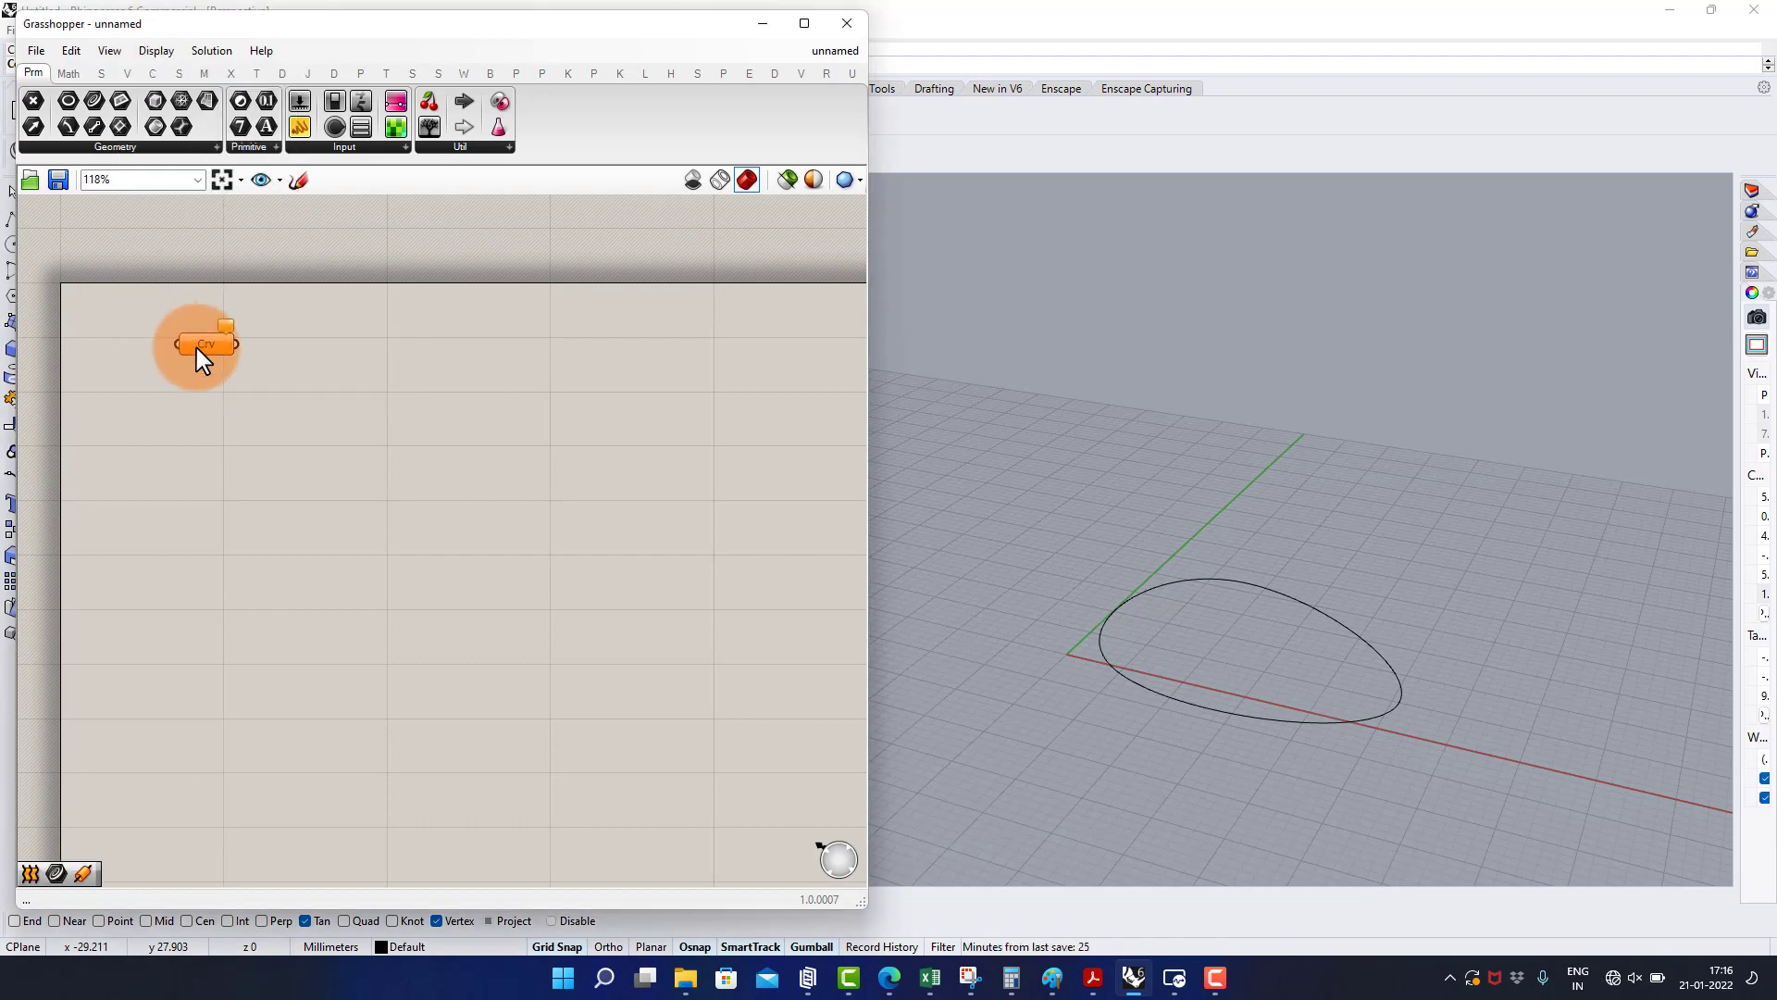
pyautogui.rightClick(196, 348)
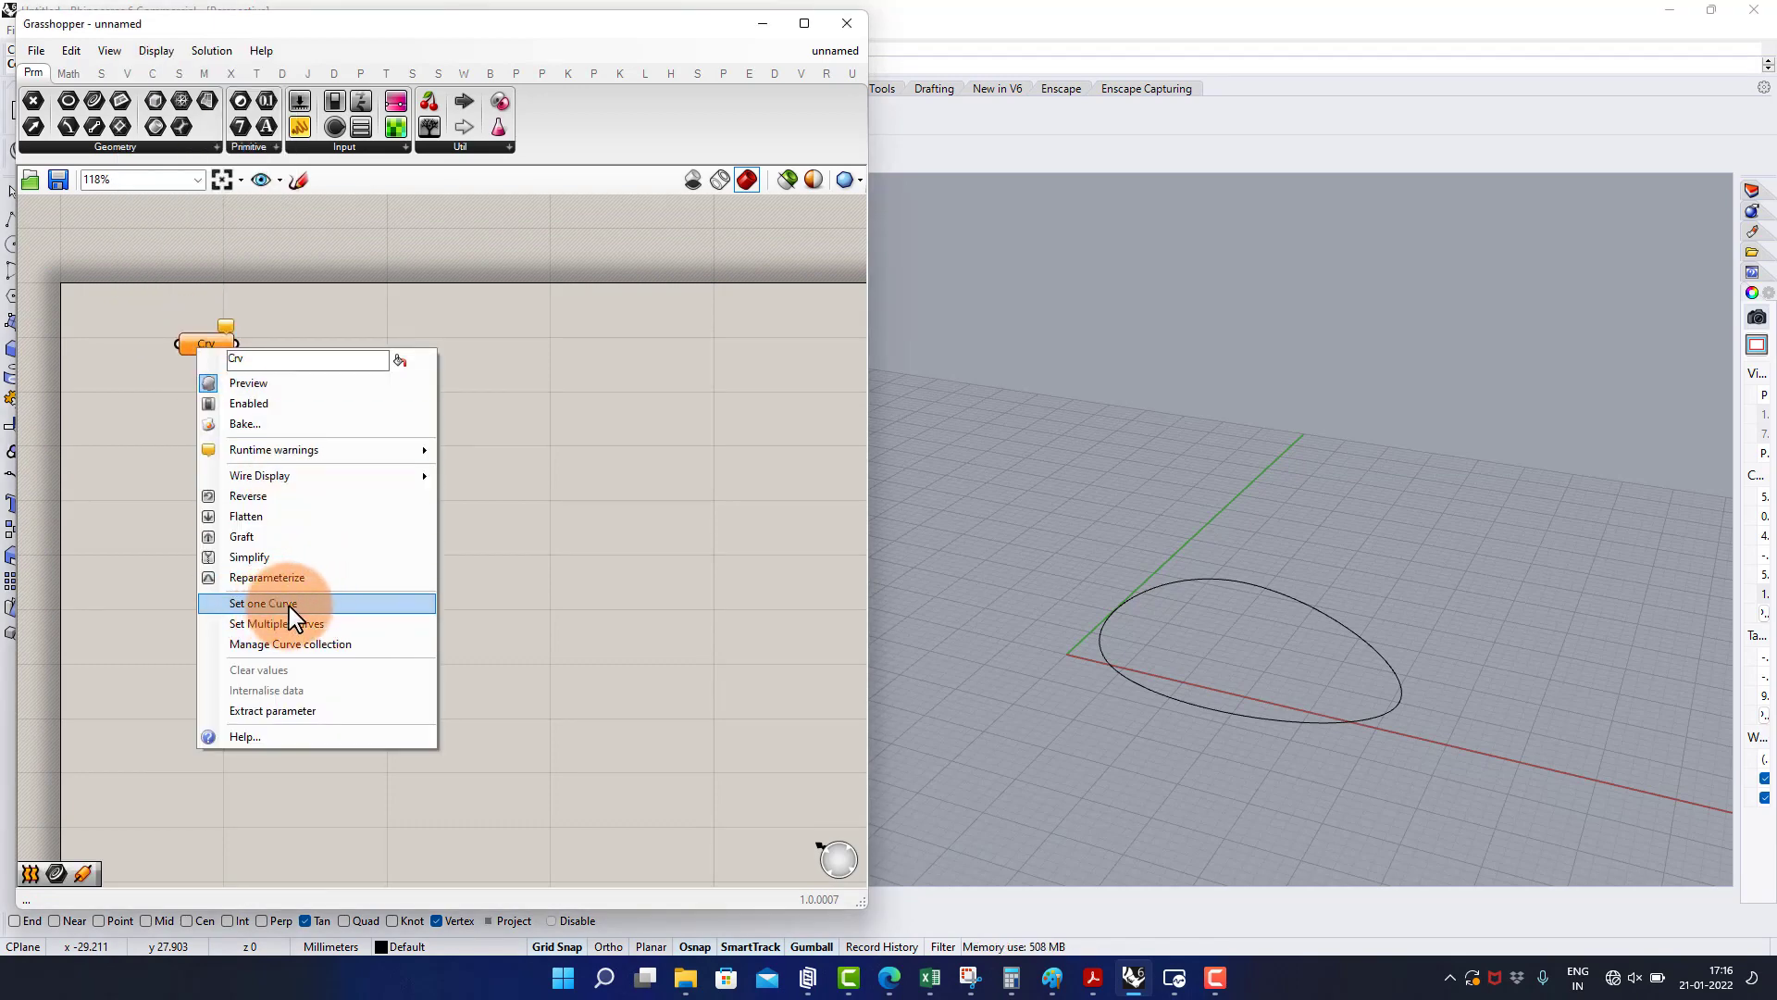
pyautogui.click(288, 603)
pyautogui.click(1218, 716)
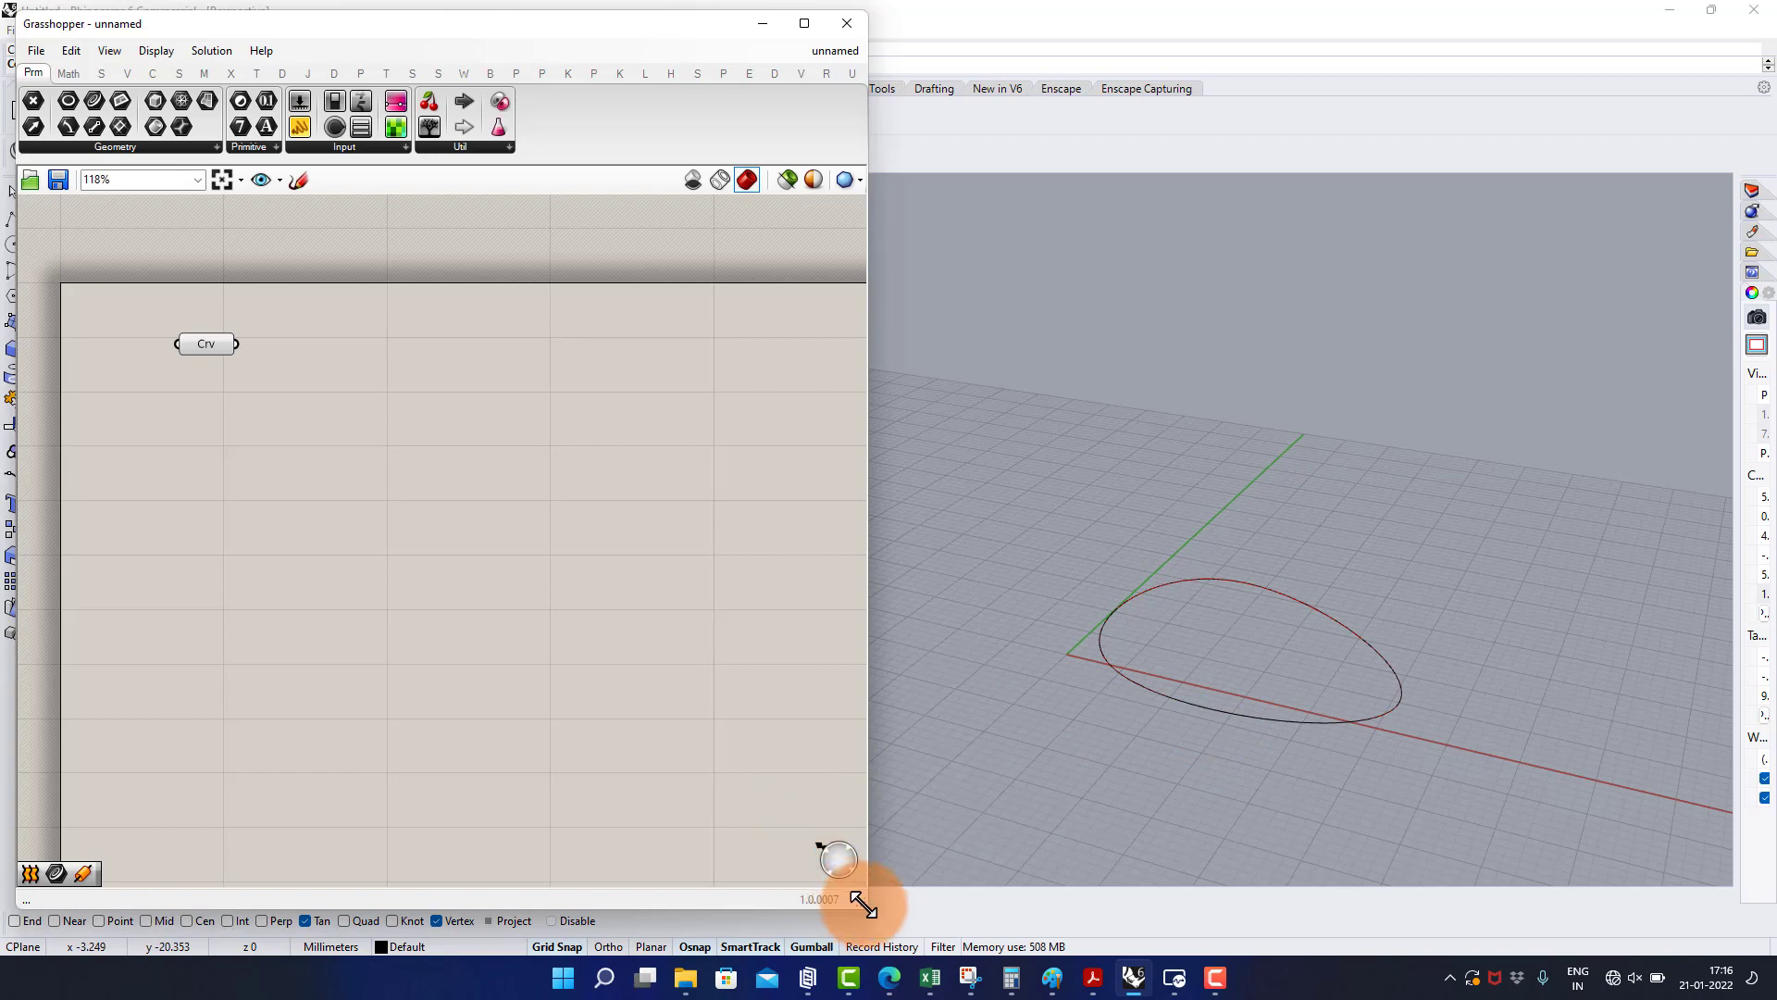
# - Narrow the Grasshopper window, add a Move component, and connect the Curve parameter to its geometry input
pyautogui.moveTo(862, 904); pyautogui.dragTo(777, 902)
pyautogui.scroll(3, 279, 330)
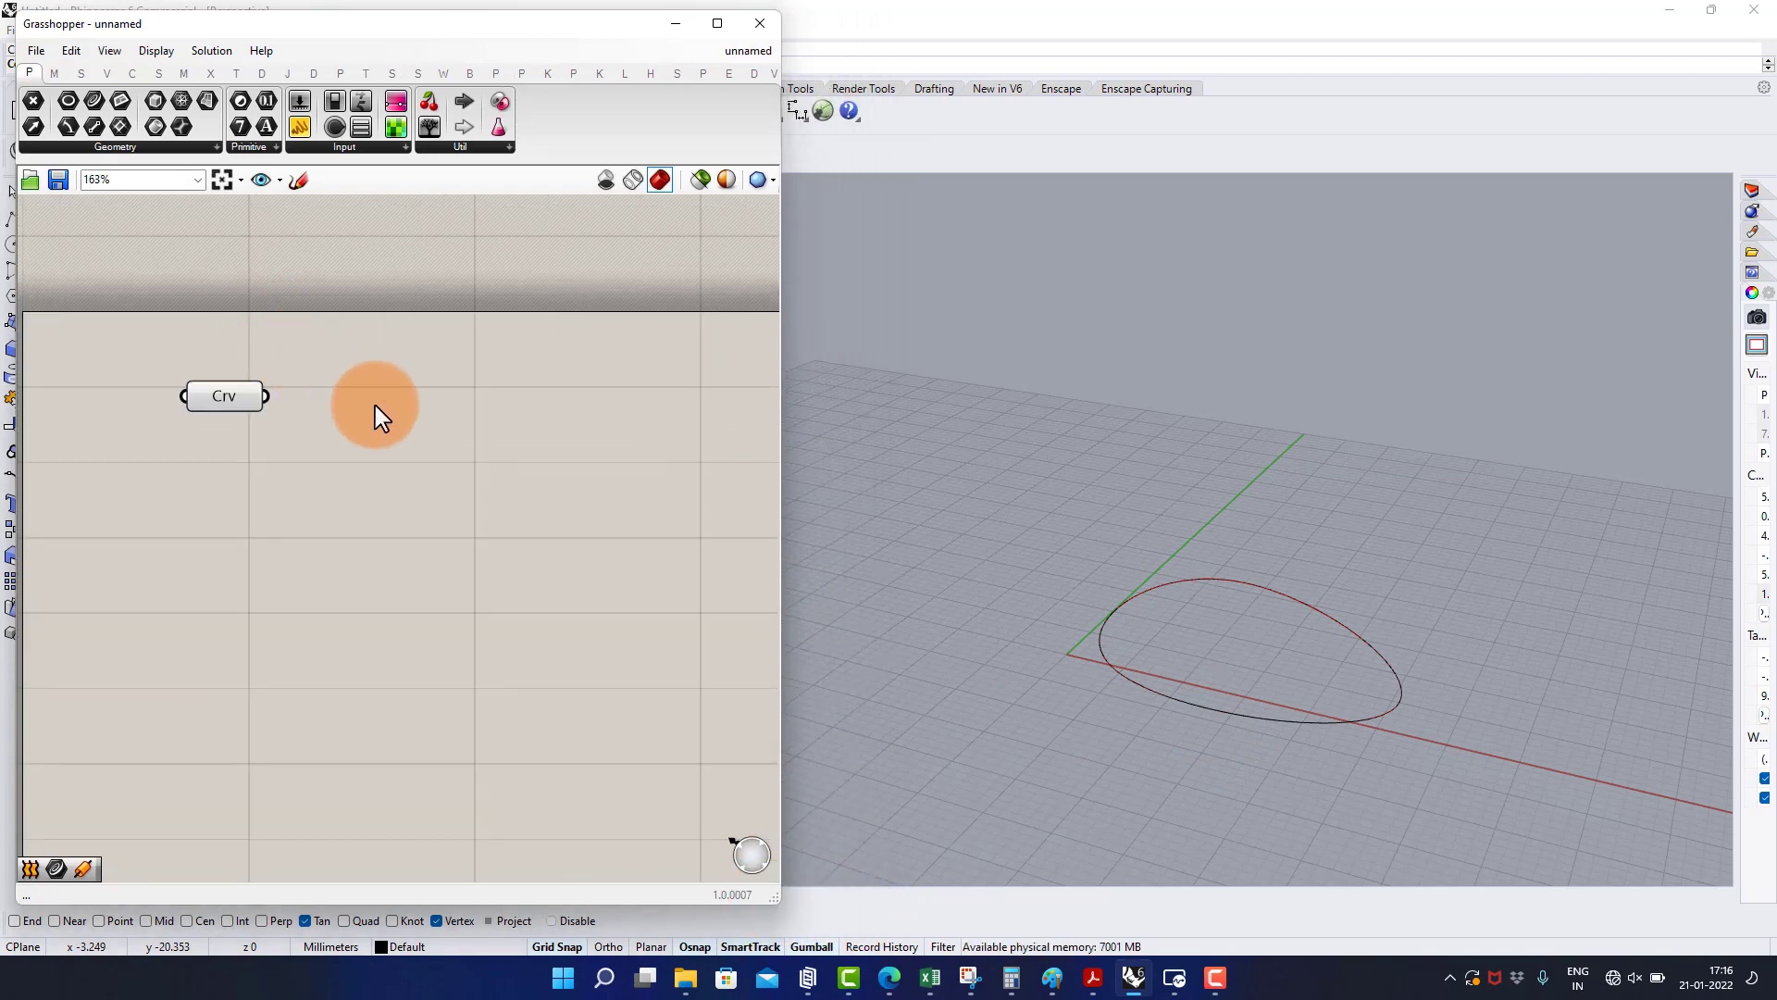
pyautogui.doubleClick(401, 413)
pyautogui.write('move')
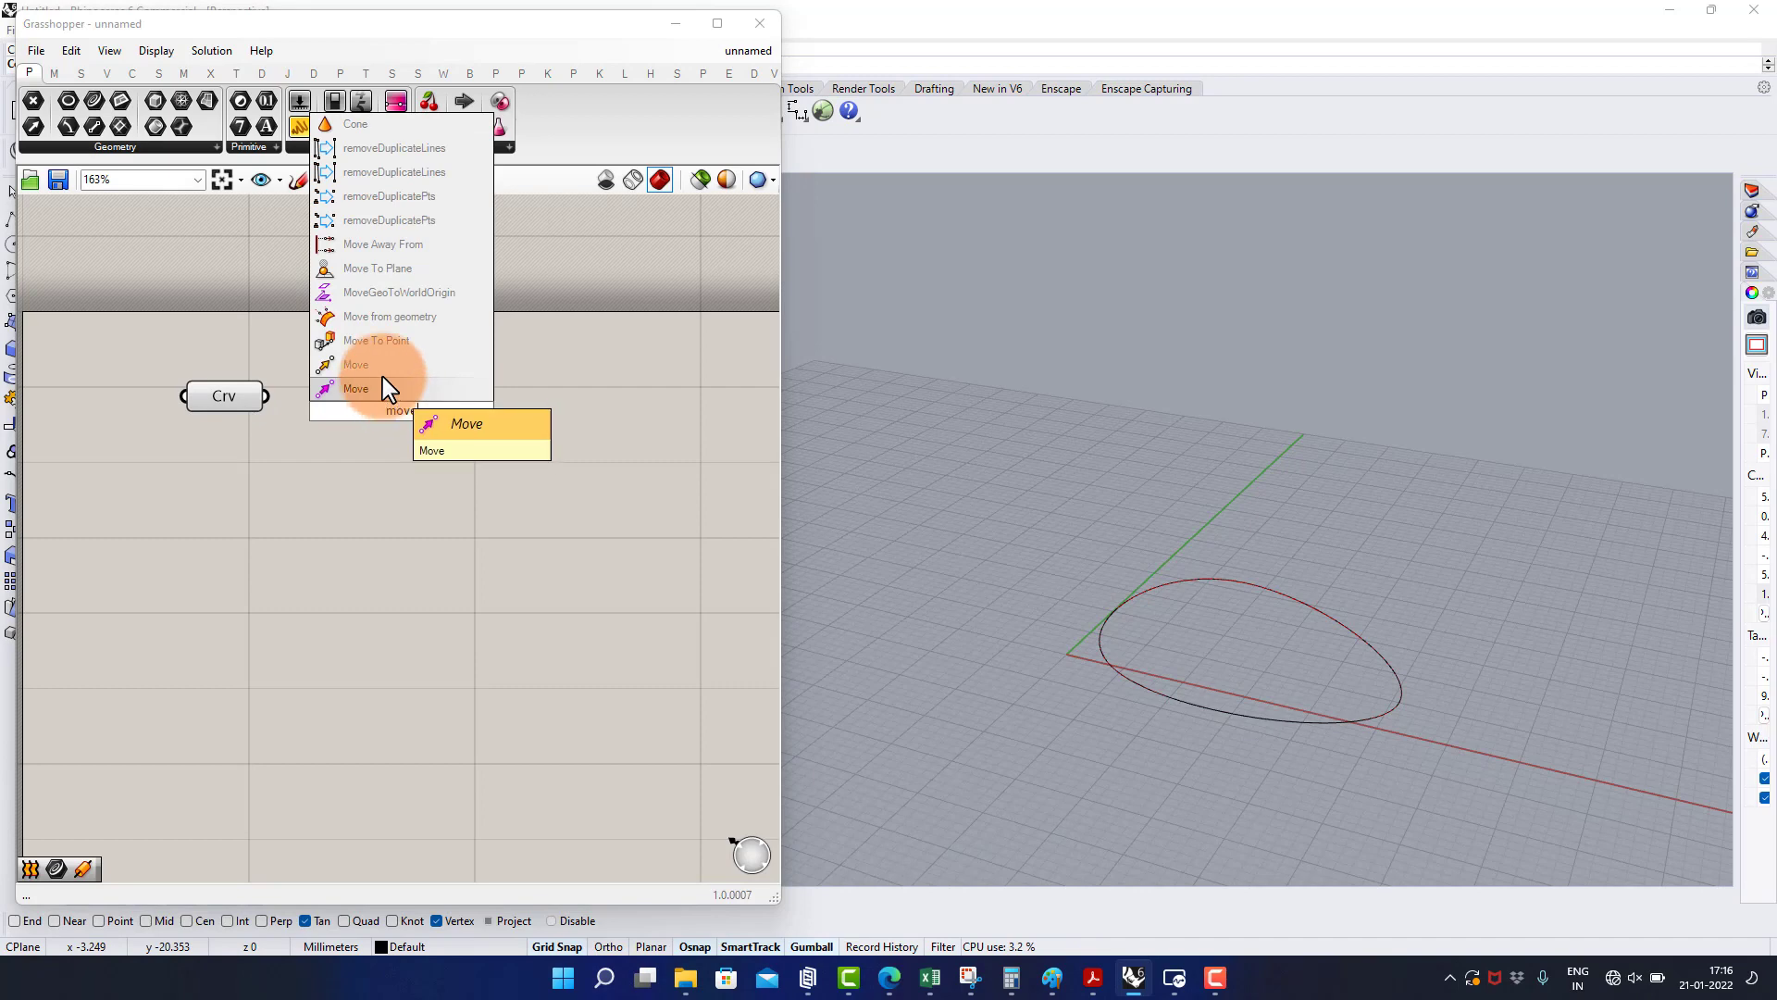
pyautogui.click(382, 387)
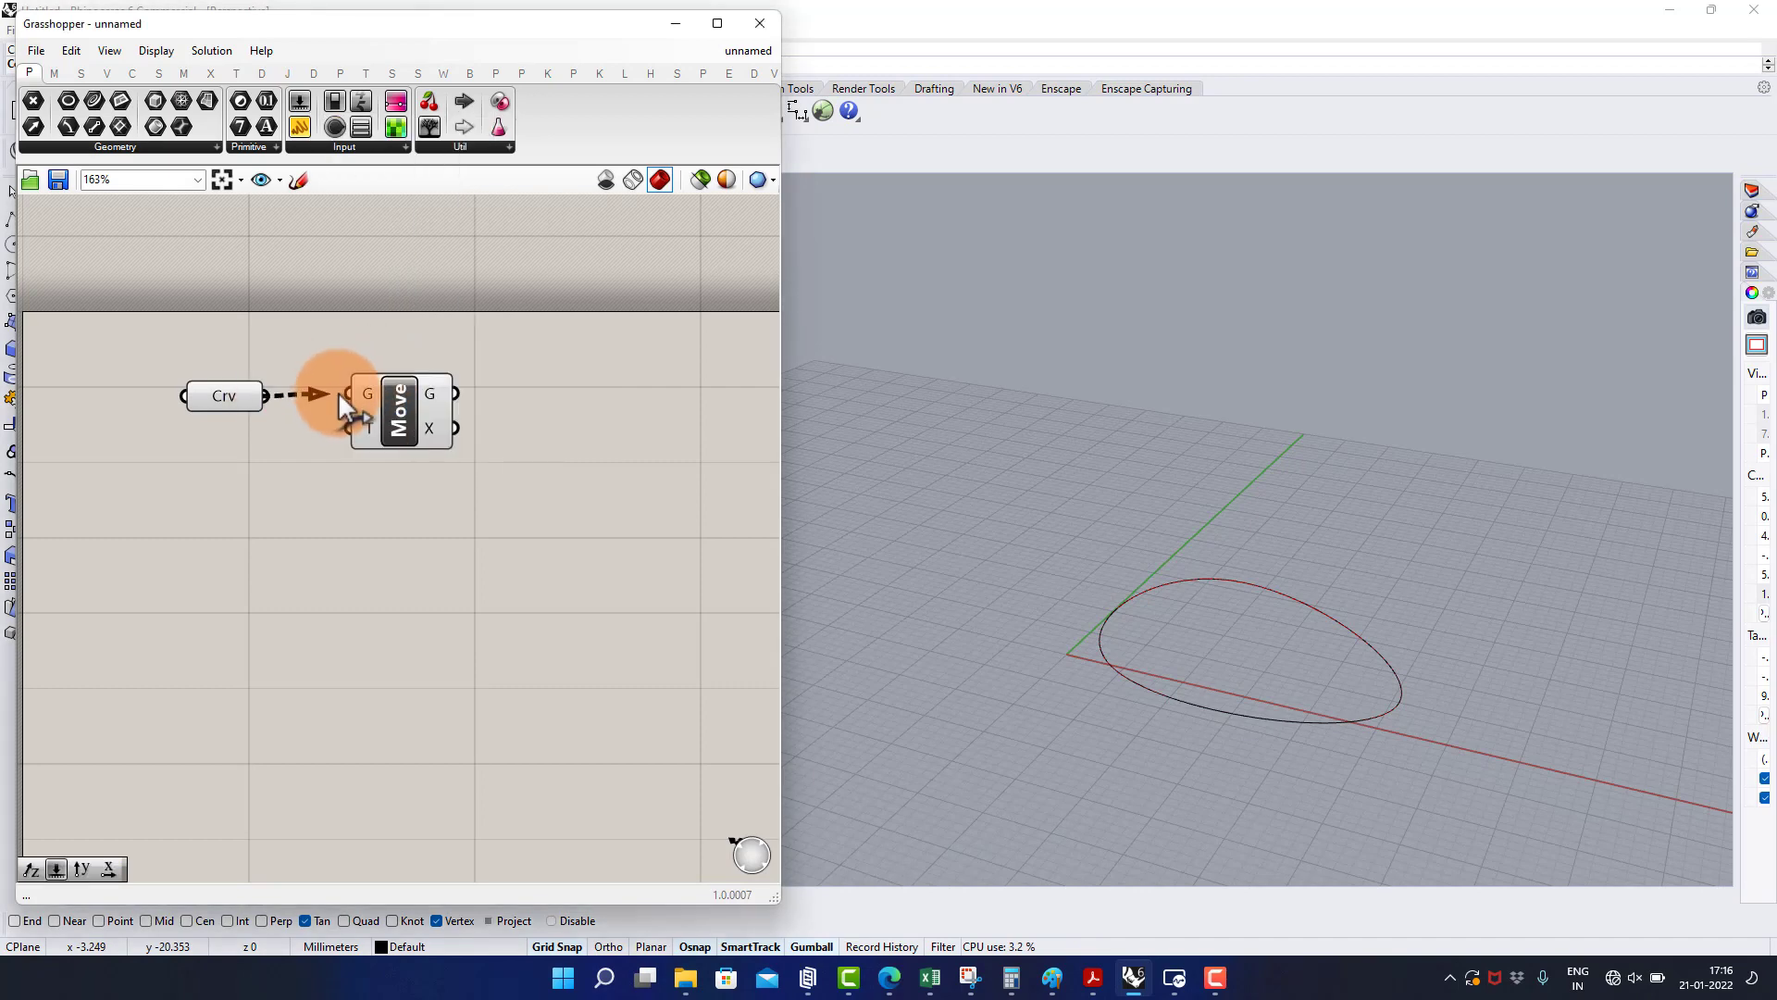
pyautogui.moveTo(339, 394); pyautogui.dragTo(351, 396)
pyautogui.moveTo(387, 410); pyautogui.dragTo(396, 427)
# - Add a number slider with value 25 and connect it to the Move component's T input
pyautogui.click(261, 515)
pyautogui.doubleClick(259, 517)
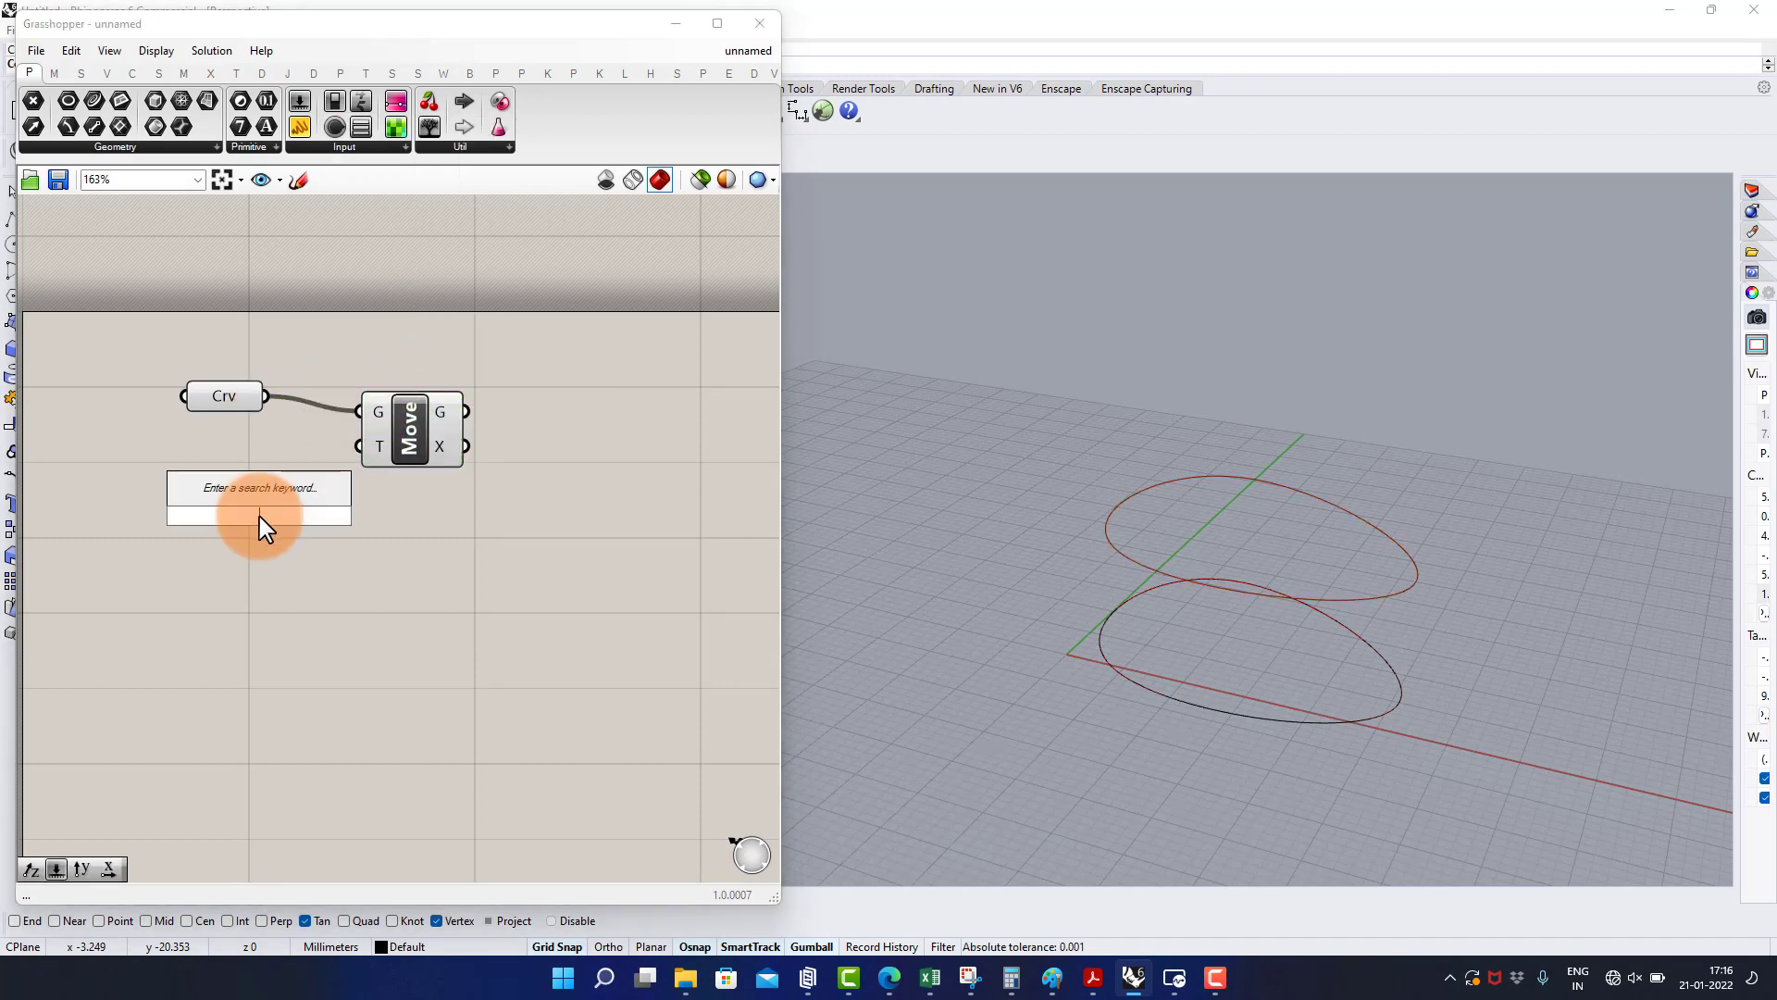
pyautogui.write('25')
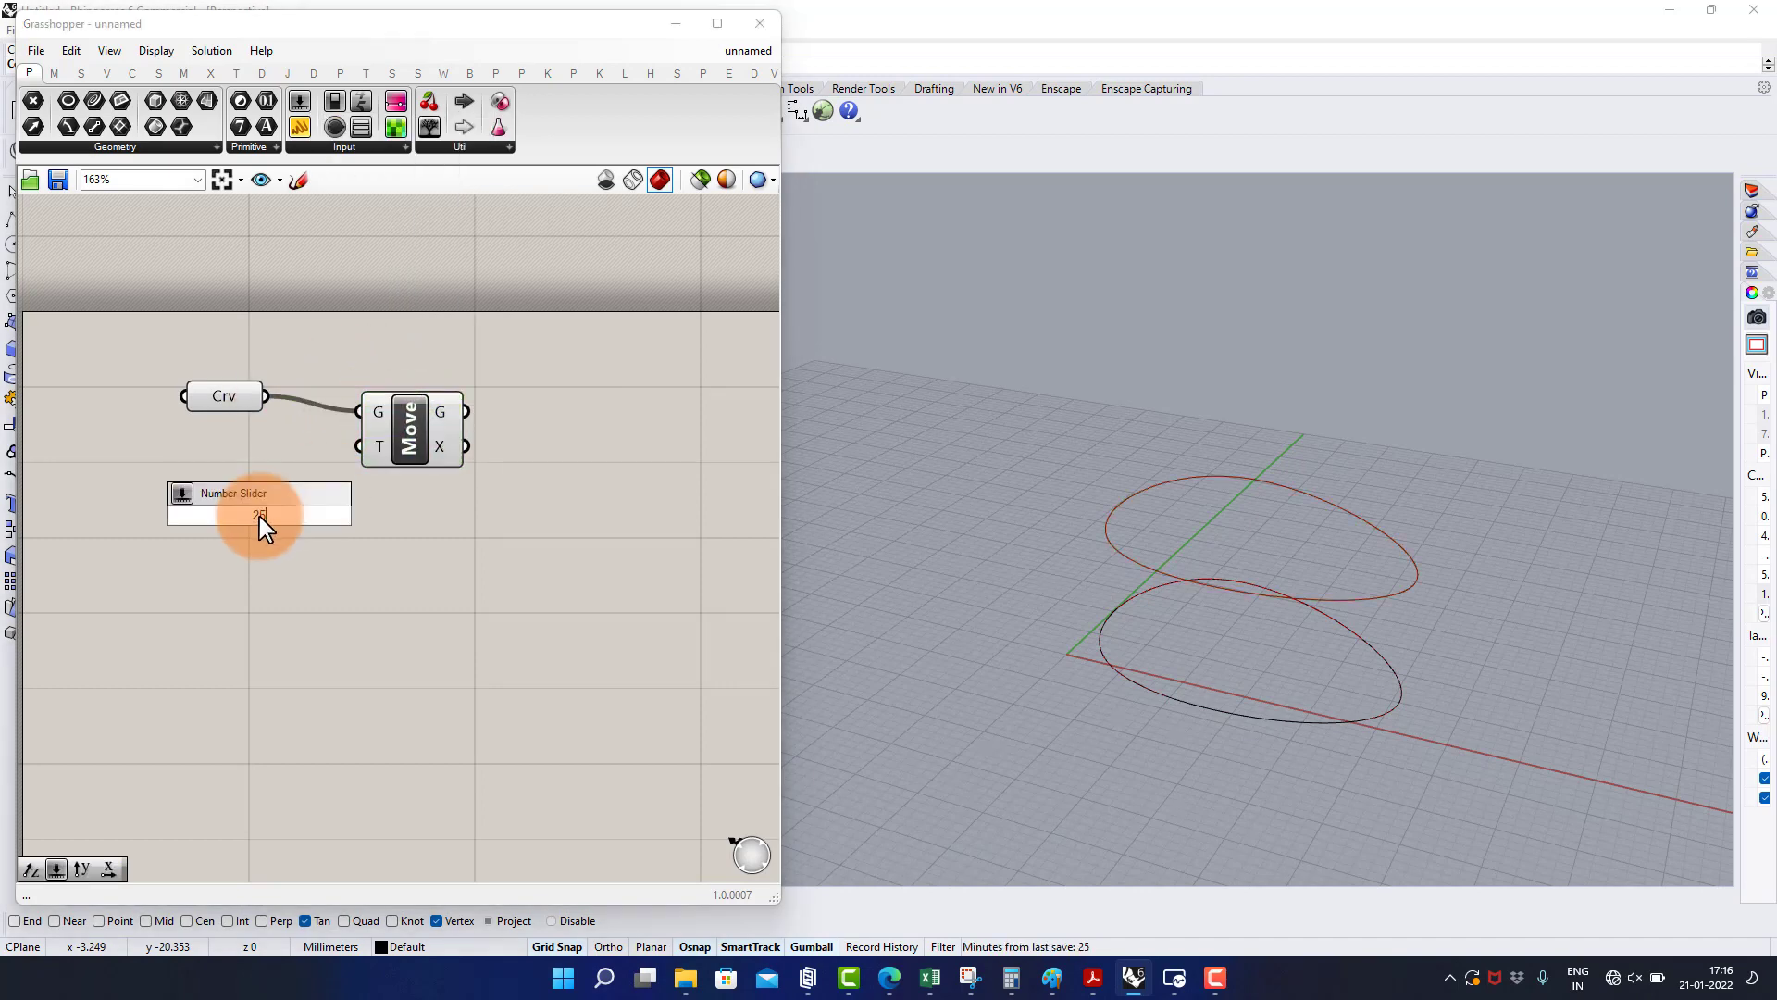
pyautogui.press('Return')
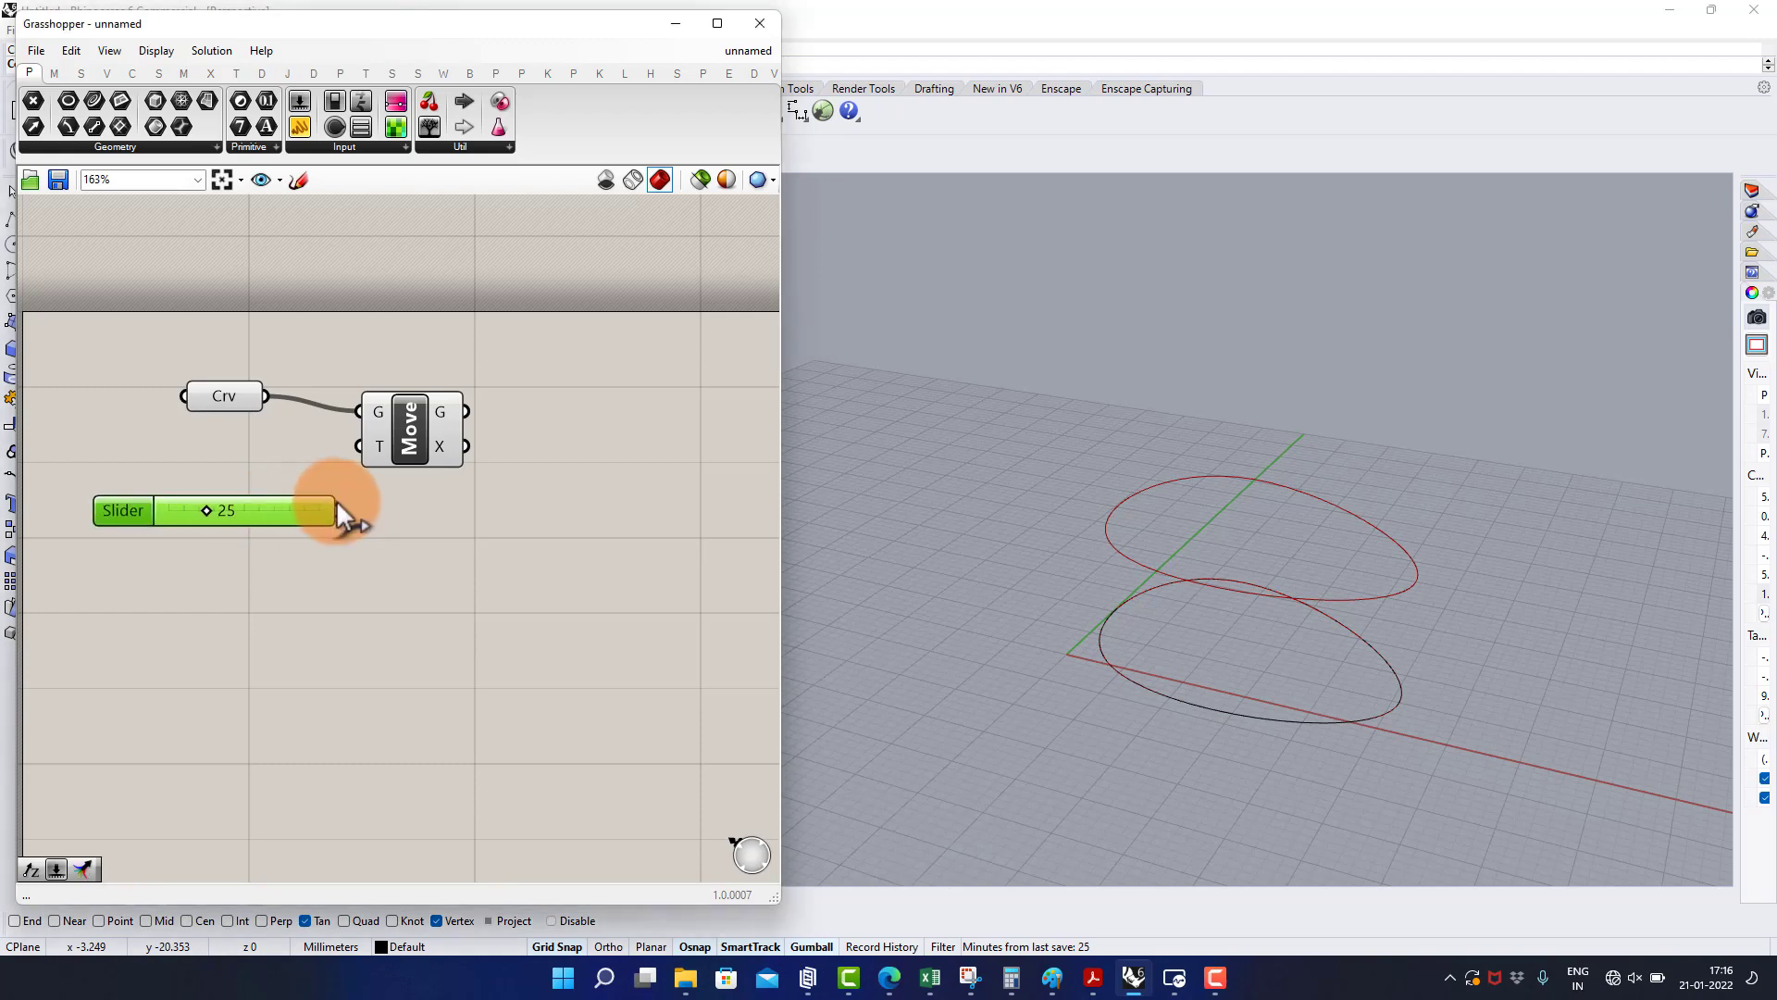
pyautogui.moveTo(381, 453); pyautogui.dragTo(361, 475)
pyautogui.moveTo(424, 476); pyautogui.dragTo(571, 468, button='right')
pyautogui.moveTo(380, 509); pyautogui.dragTo(255, 517)
# - Add a Unit Z component fed by the 25 slider and connect its vector output to the Move component's T input
pyautogui.click(411, 522)
pyautogui.doubleClick(411, 522)
pyautogui.click(403, 501)
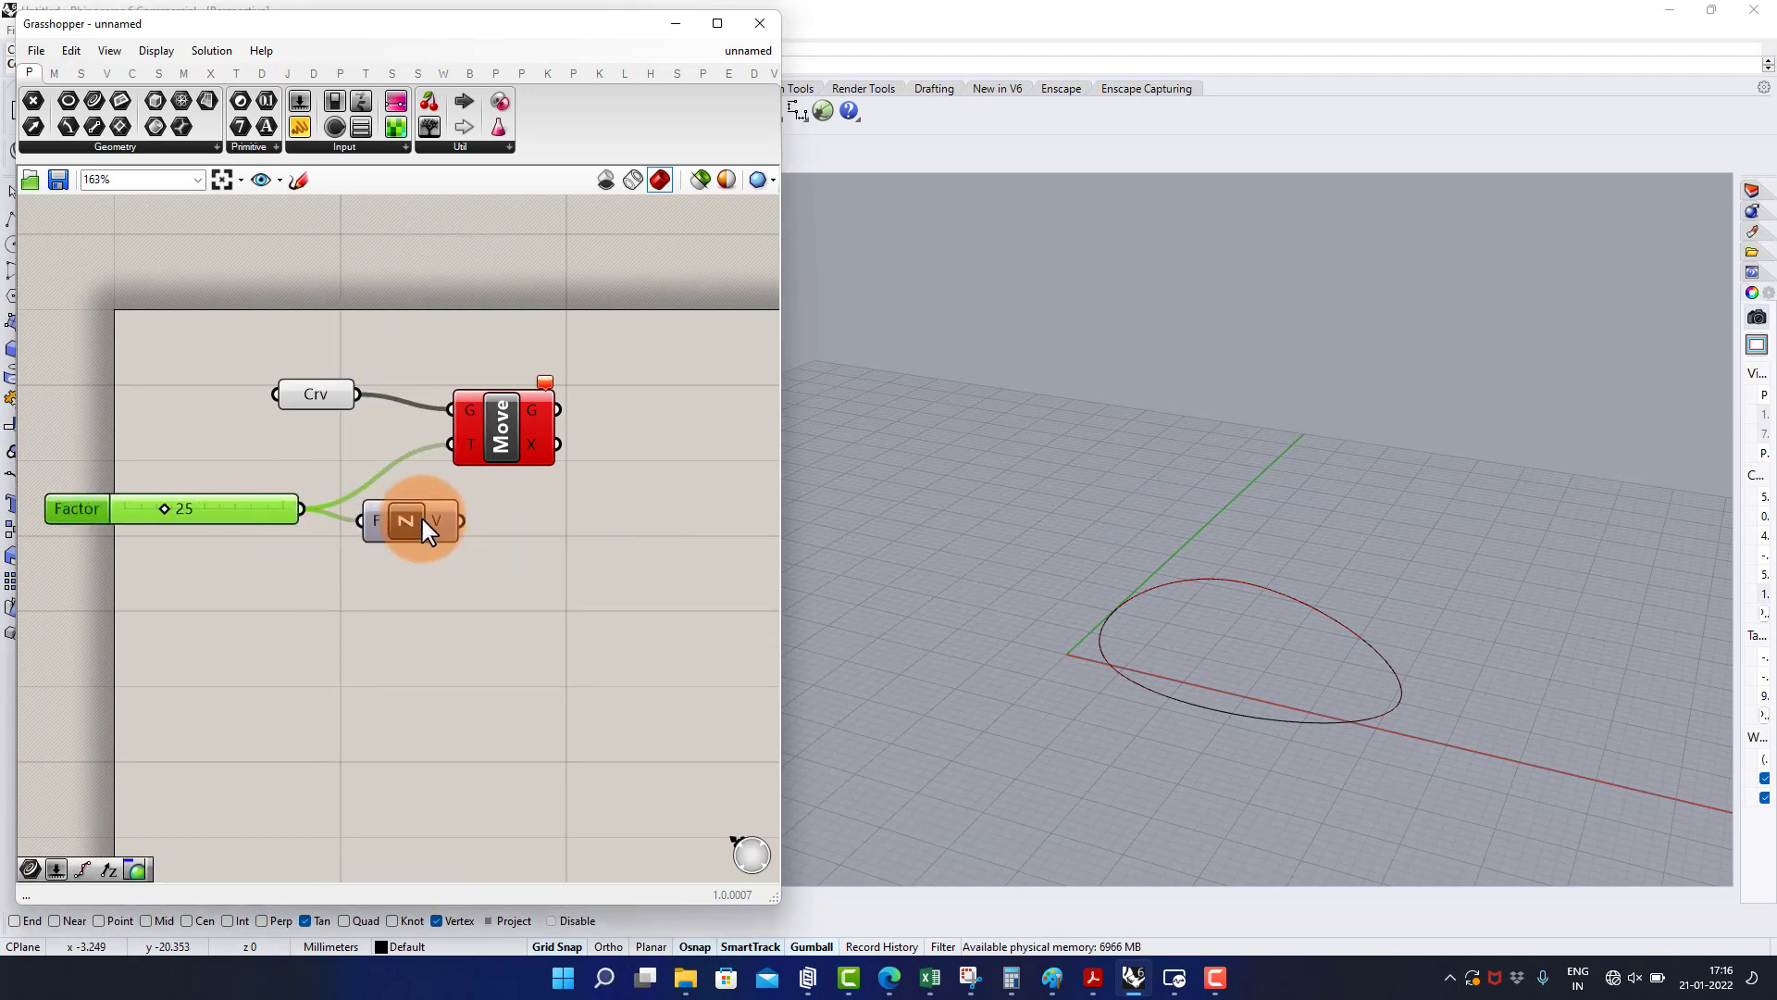
pyautogui.moveTo(461, 520); pyautogui.dragTo(451, 445)
pyautogui.moveTo(413, 531); pyautogui.dragTo(389, 520)
pyautogui.click(544, 504)
# - Add a Divide Curve component and connect the Move component's geometry output to its curve input
pyautogui.moveTo(621, 449); pyautogui.dragTo(453, 476, button='right')
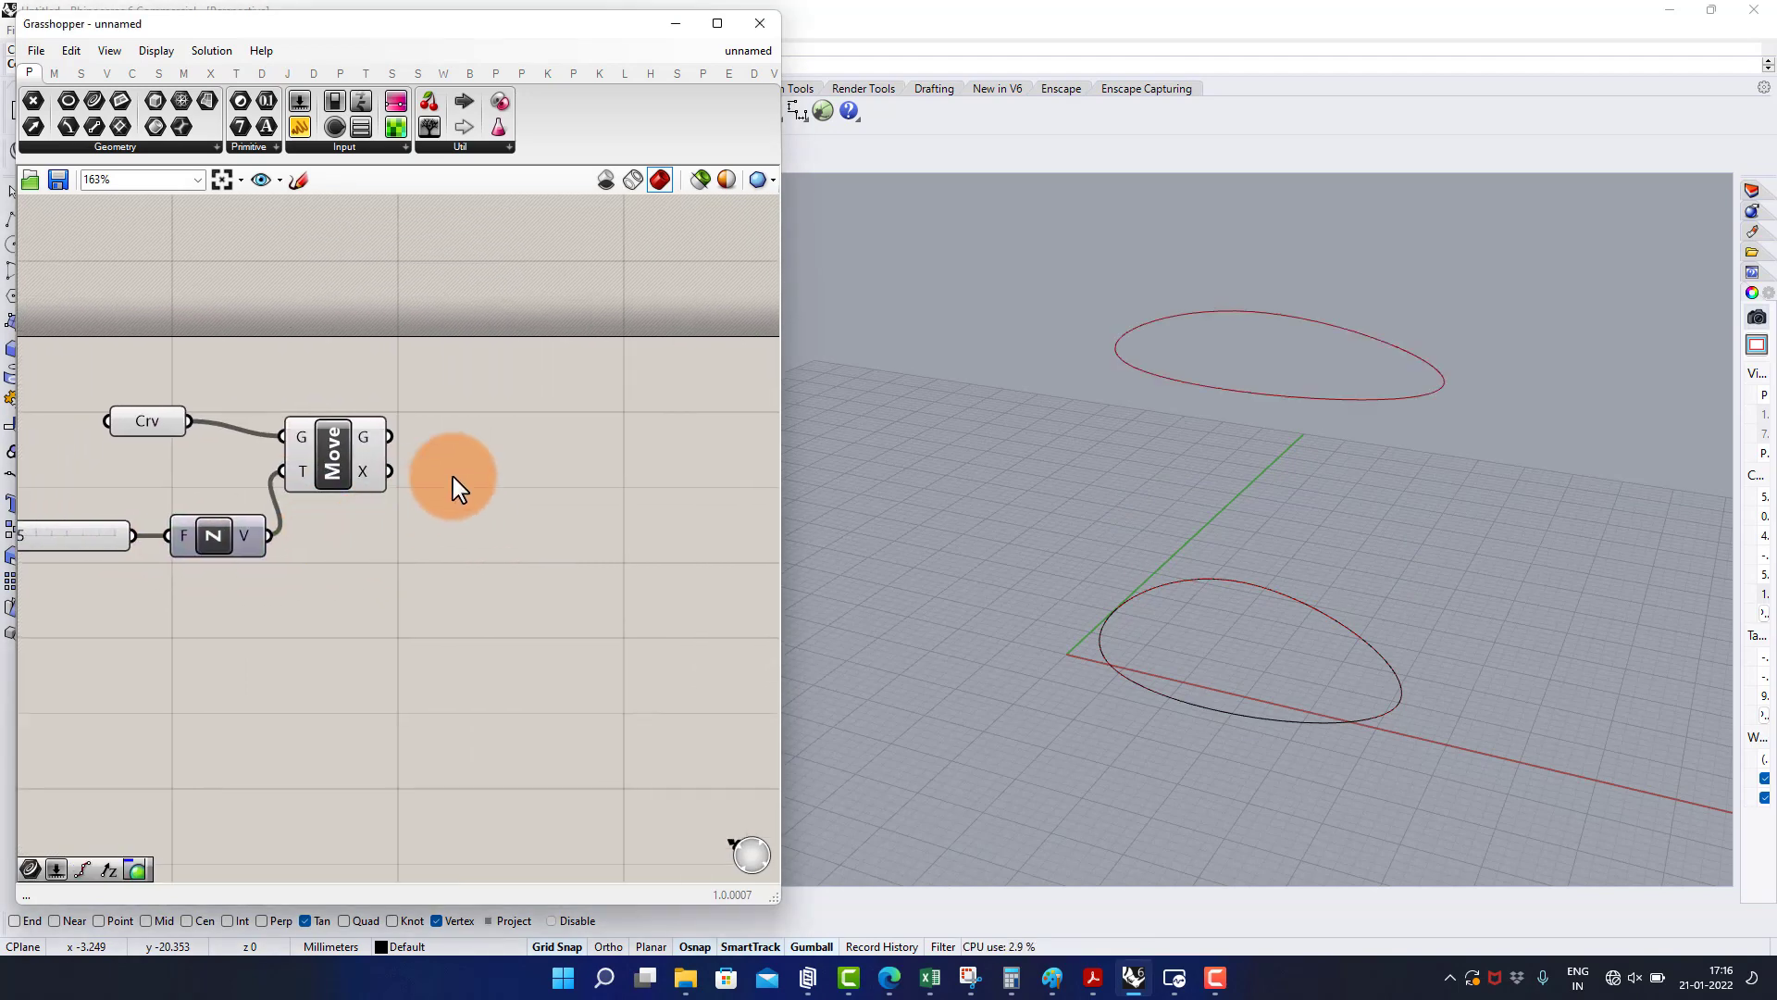
pyautogui.doubleClick(490, 448)
pyautogui.write('divi')
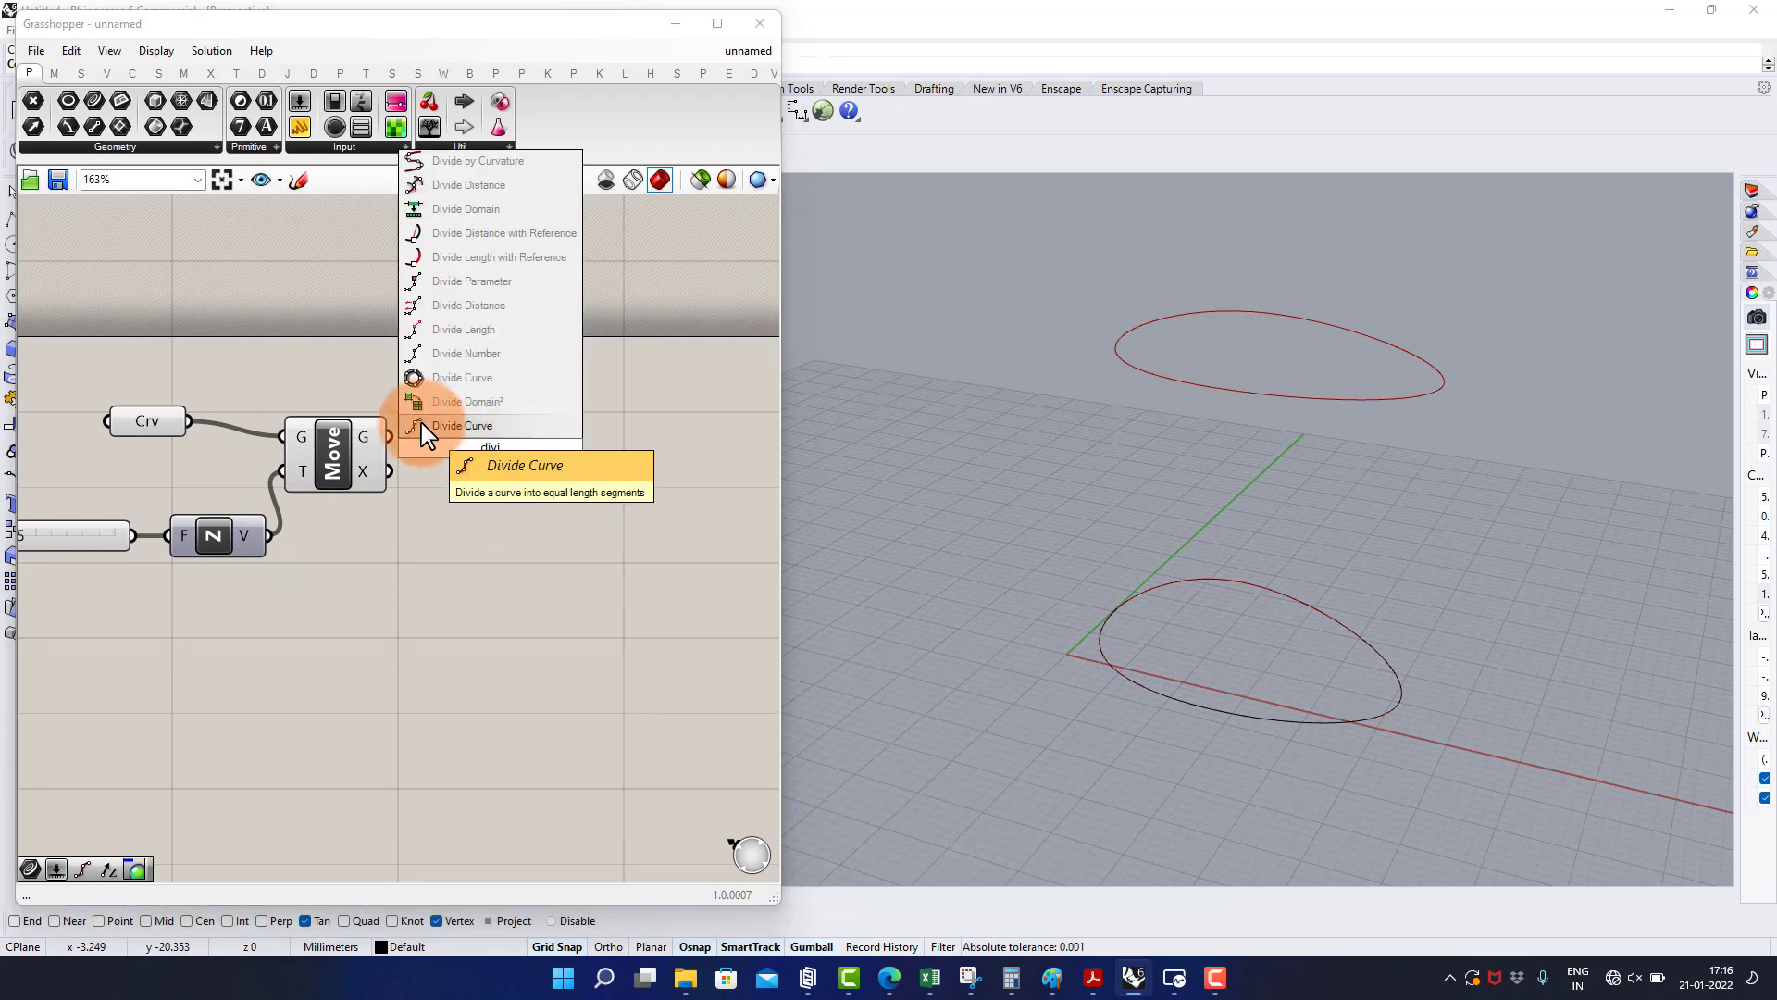
pyautogui.click(420, 426)
pyautogui.moveTo(389, 435); pyautogui.dragTo(439, 417)
pyautogui.moveTo(490, 452); pyautogui.dragTo(559, 517)
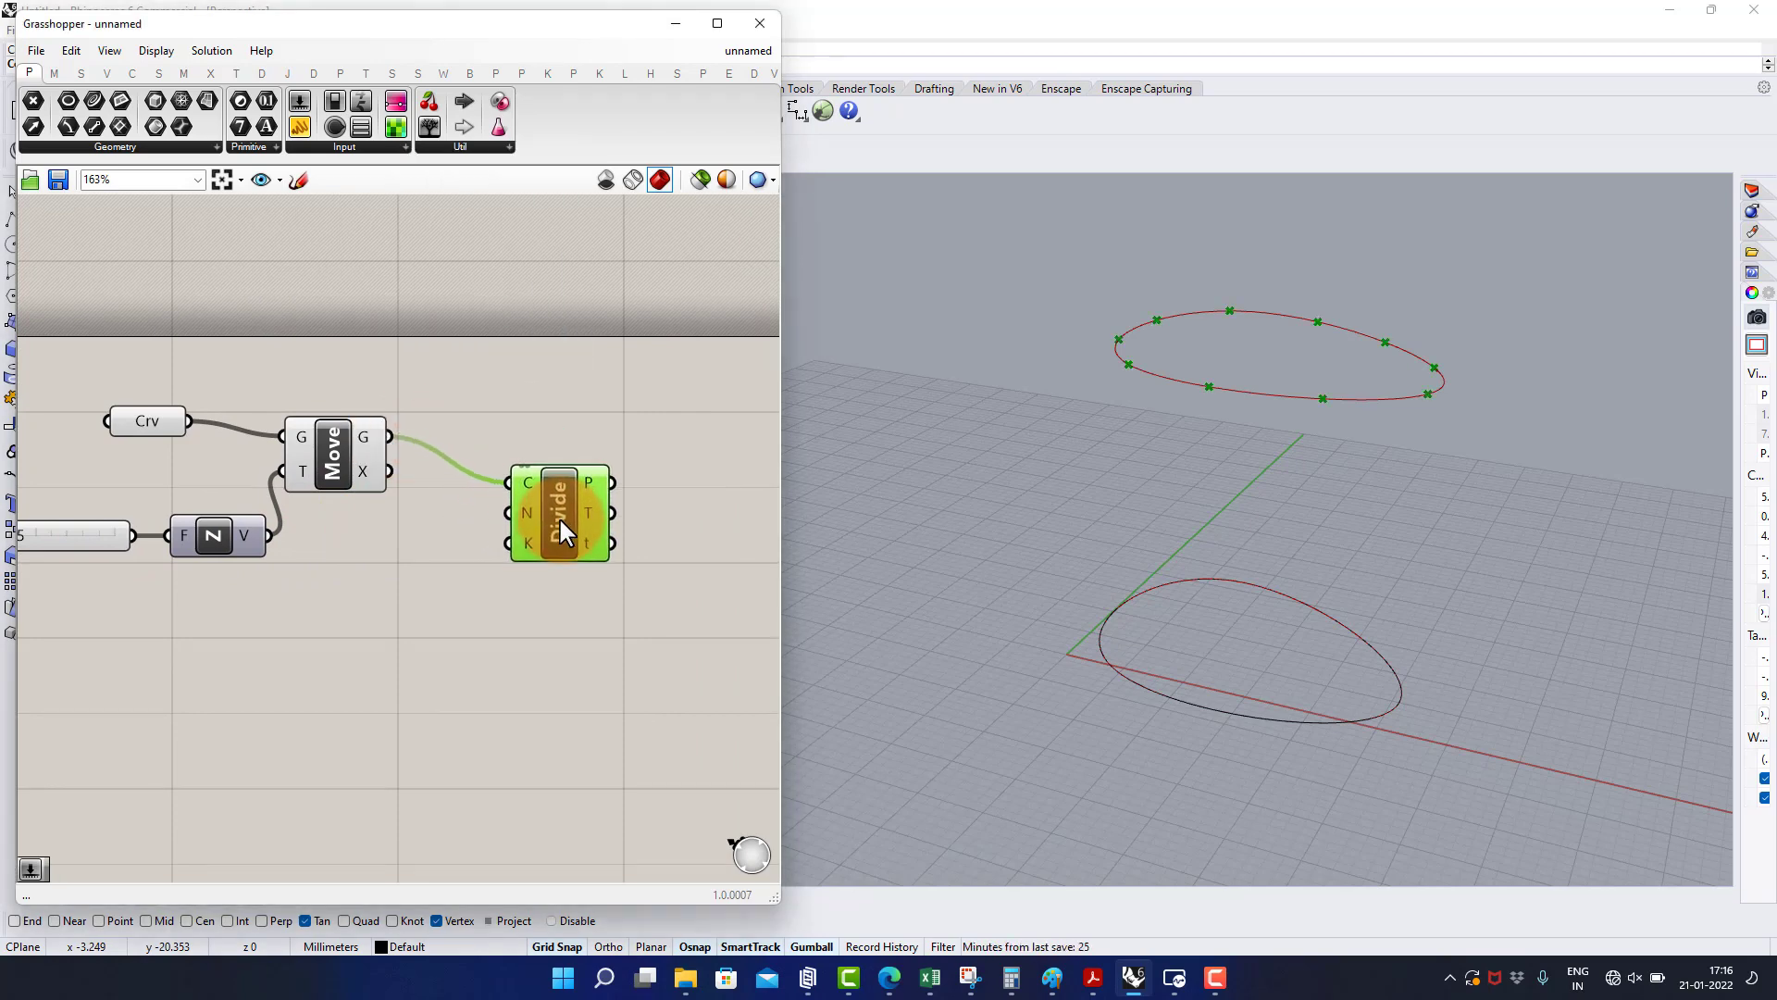
pyautogui.click(532, 596)
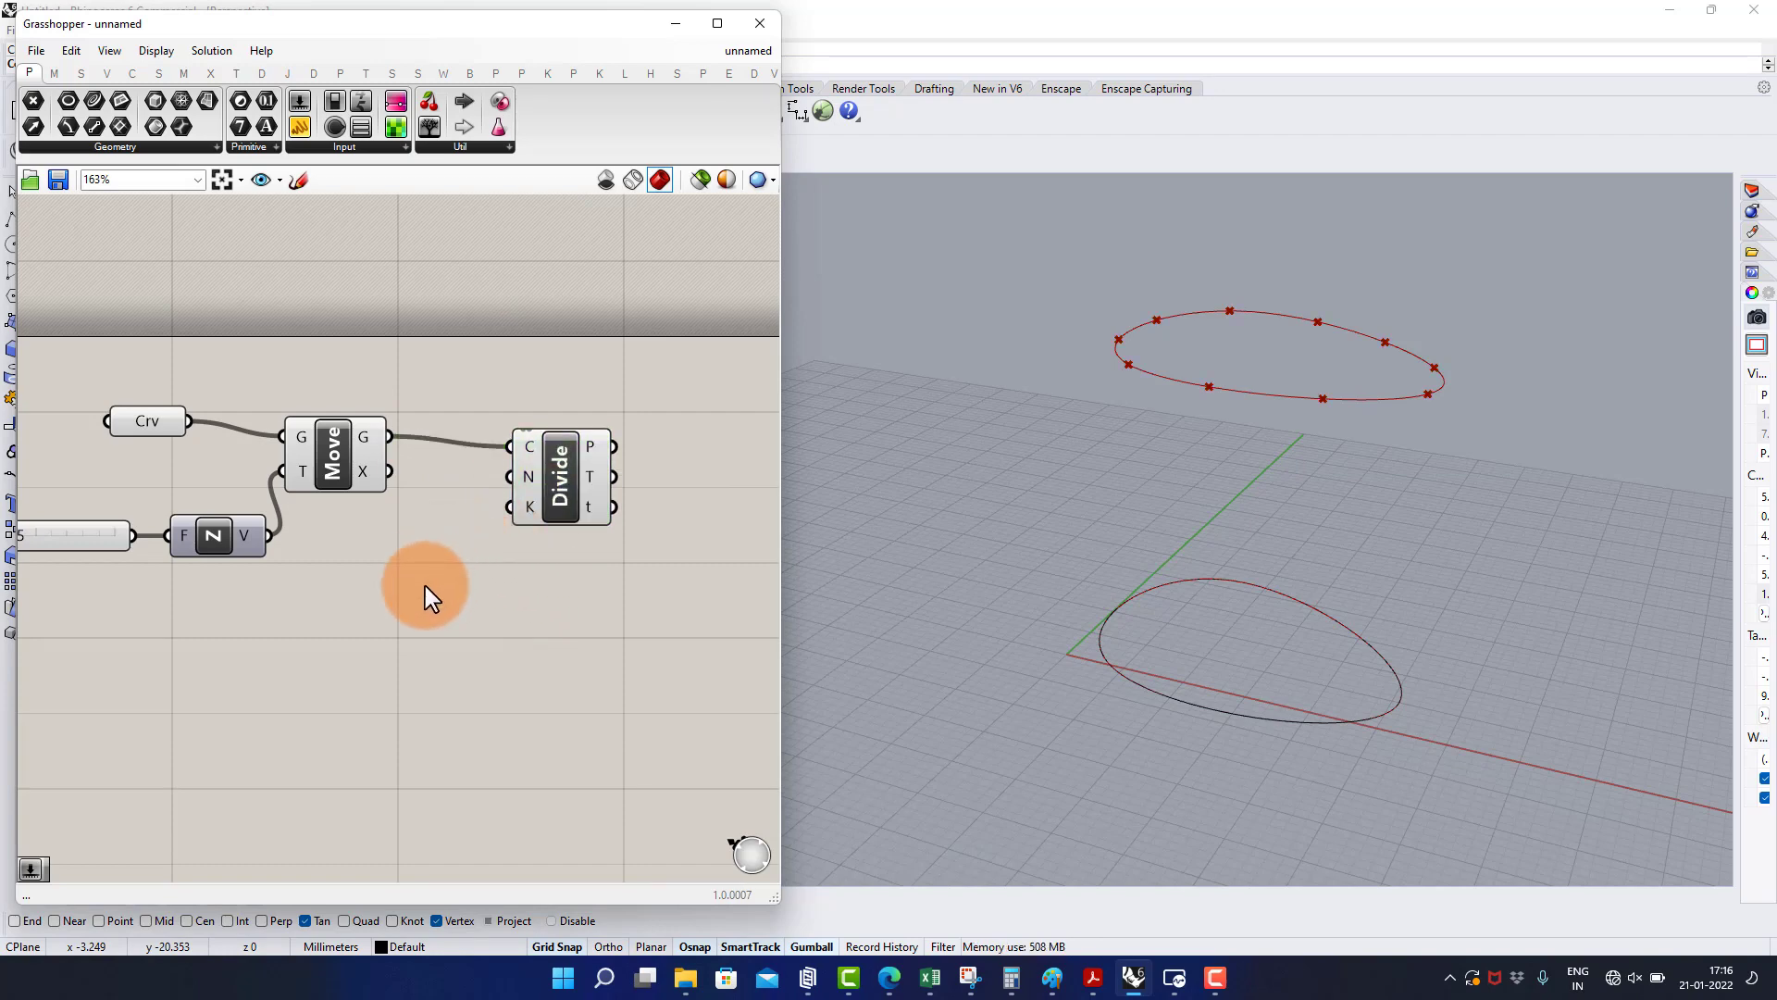
# - Duplicate the 25 slider and place the copy below the Move component to drive the division count
pyautogui.moveTo(131, 545); pyautogui.dragTo(153, 545, button='right')
pyautogui.click(117, 533)
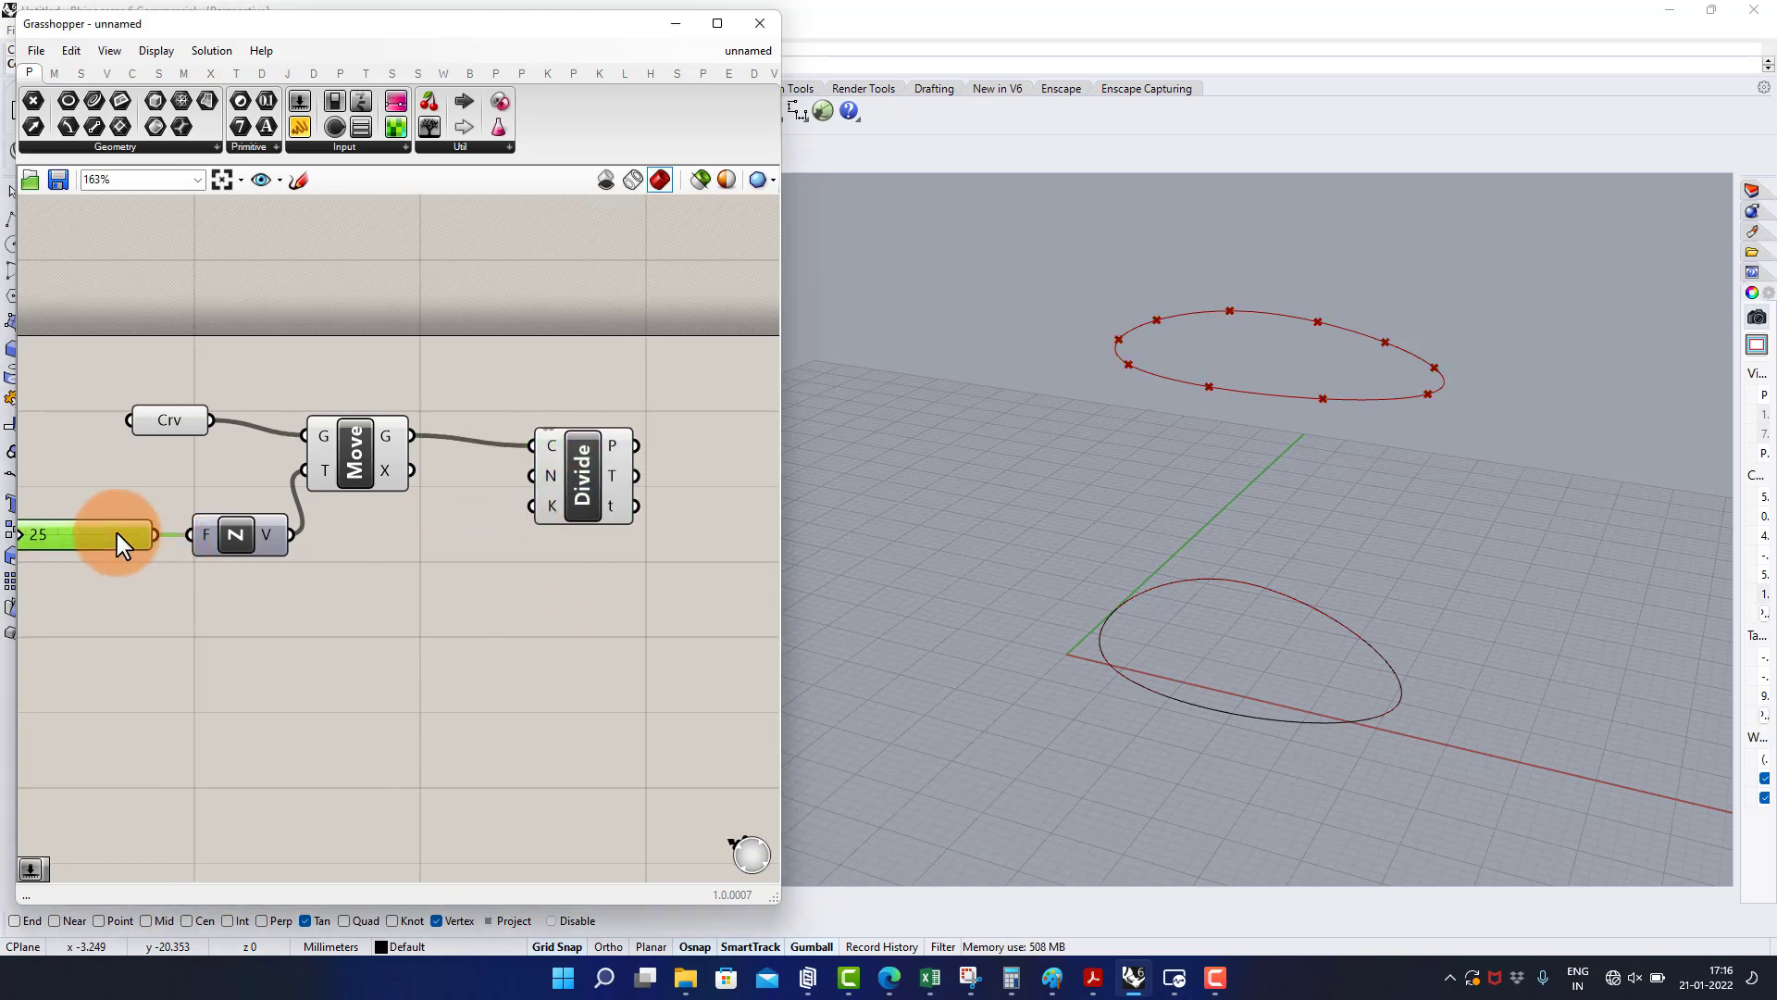
pyautogui.keyDown('alt'); pyautogui.moveTo(117, 533); pyautogui.dragTo(476, 624); pyautogui.keyUp('alt')
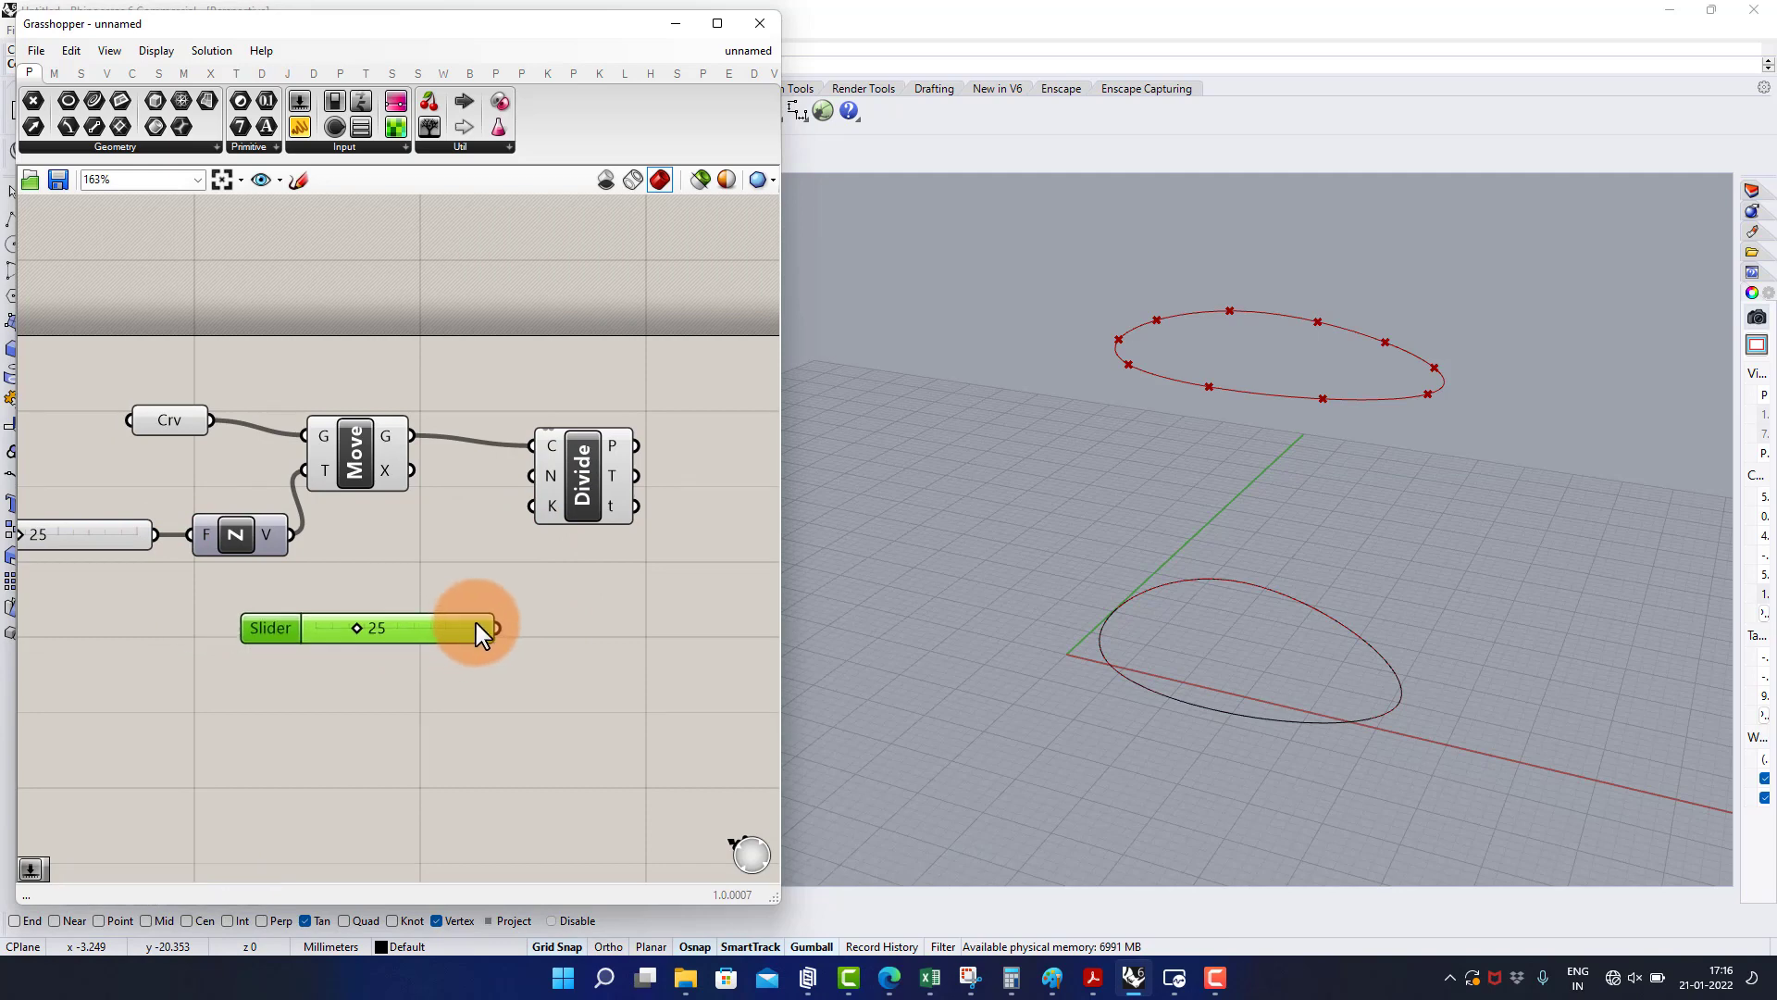
# - Drive Divide Curve's N input with the copied slider, and duplicate the component below with the original Curve parameter as its curve input
pyautogui.moveTo(542, 497); pyautogui.dragTo(640, 677)
pyautogui.click(566, 568)
pyautogui.click(557, 465)
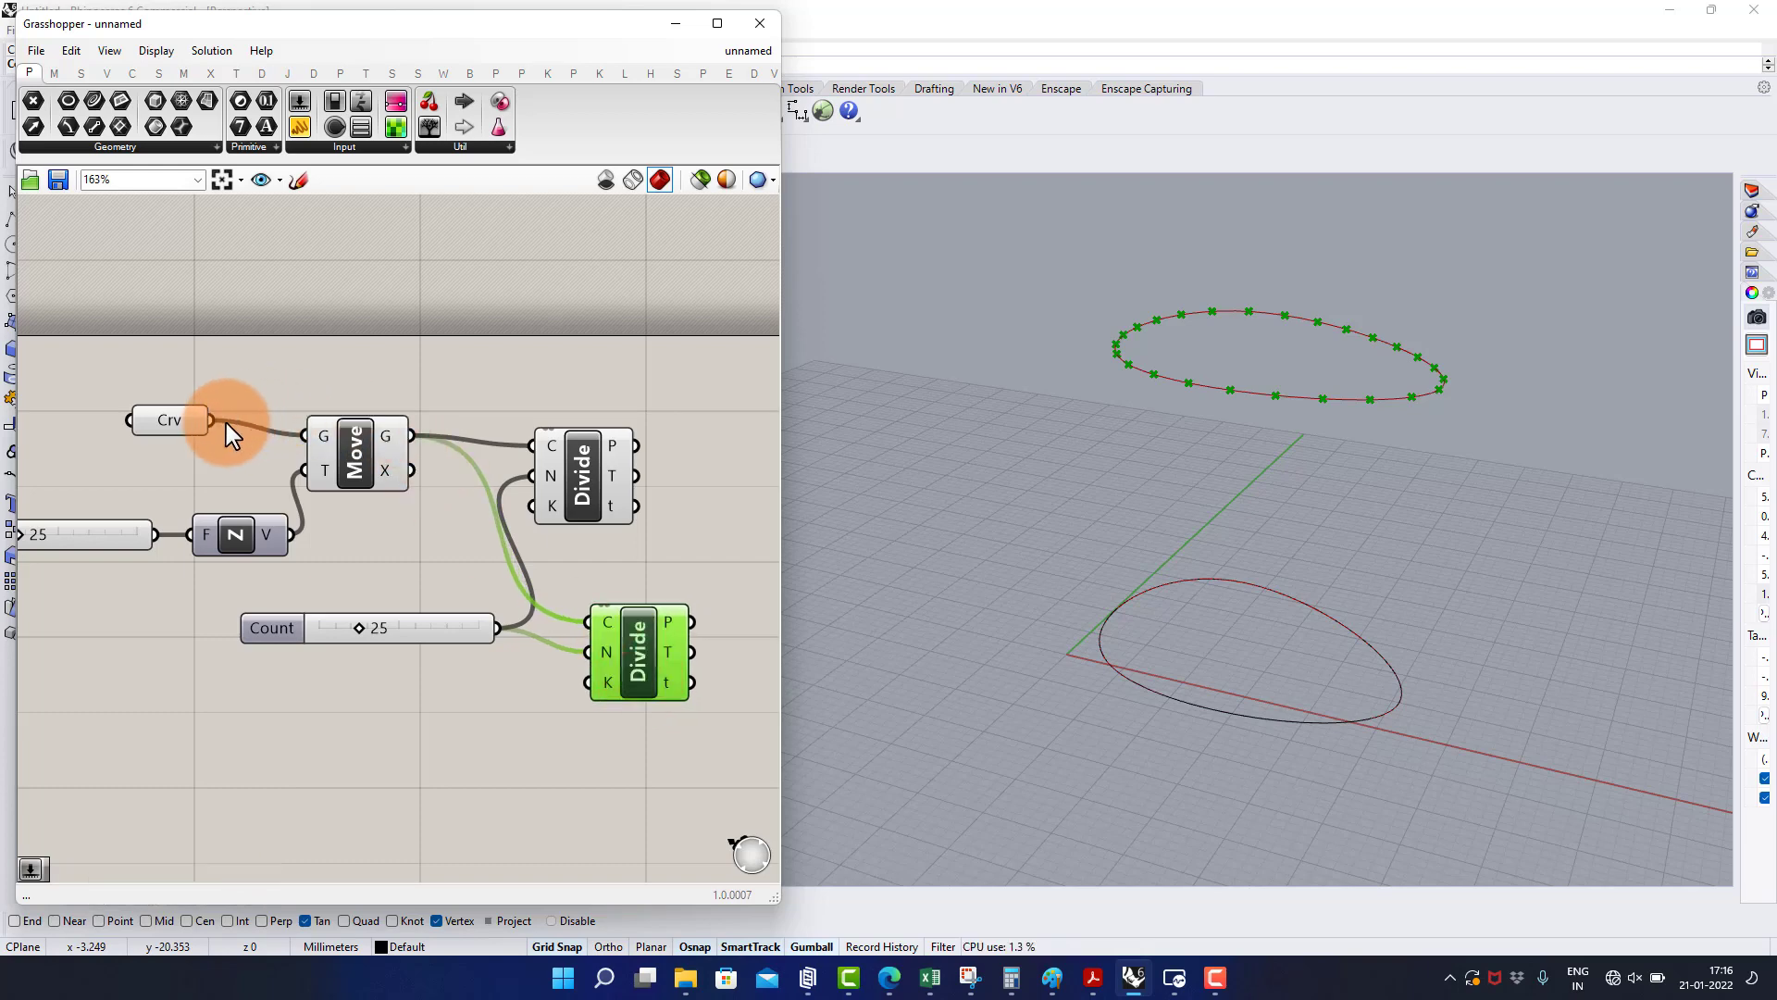
pyautogui.moveTo(553, 579); pyautogui.dragTo(567, 641)
# - Align the two Divide Curve components one above the other and shift the Count slider lower beside them
pyautogui.moveTo(446, 629); pyautogui.dragTo(413, 672)
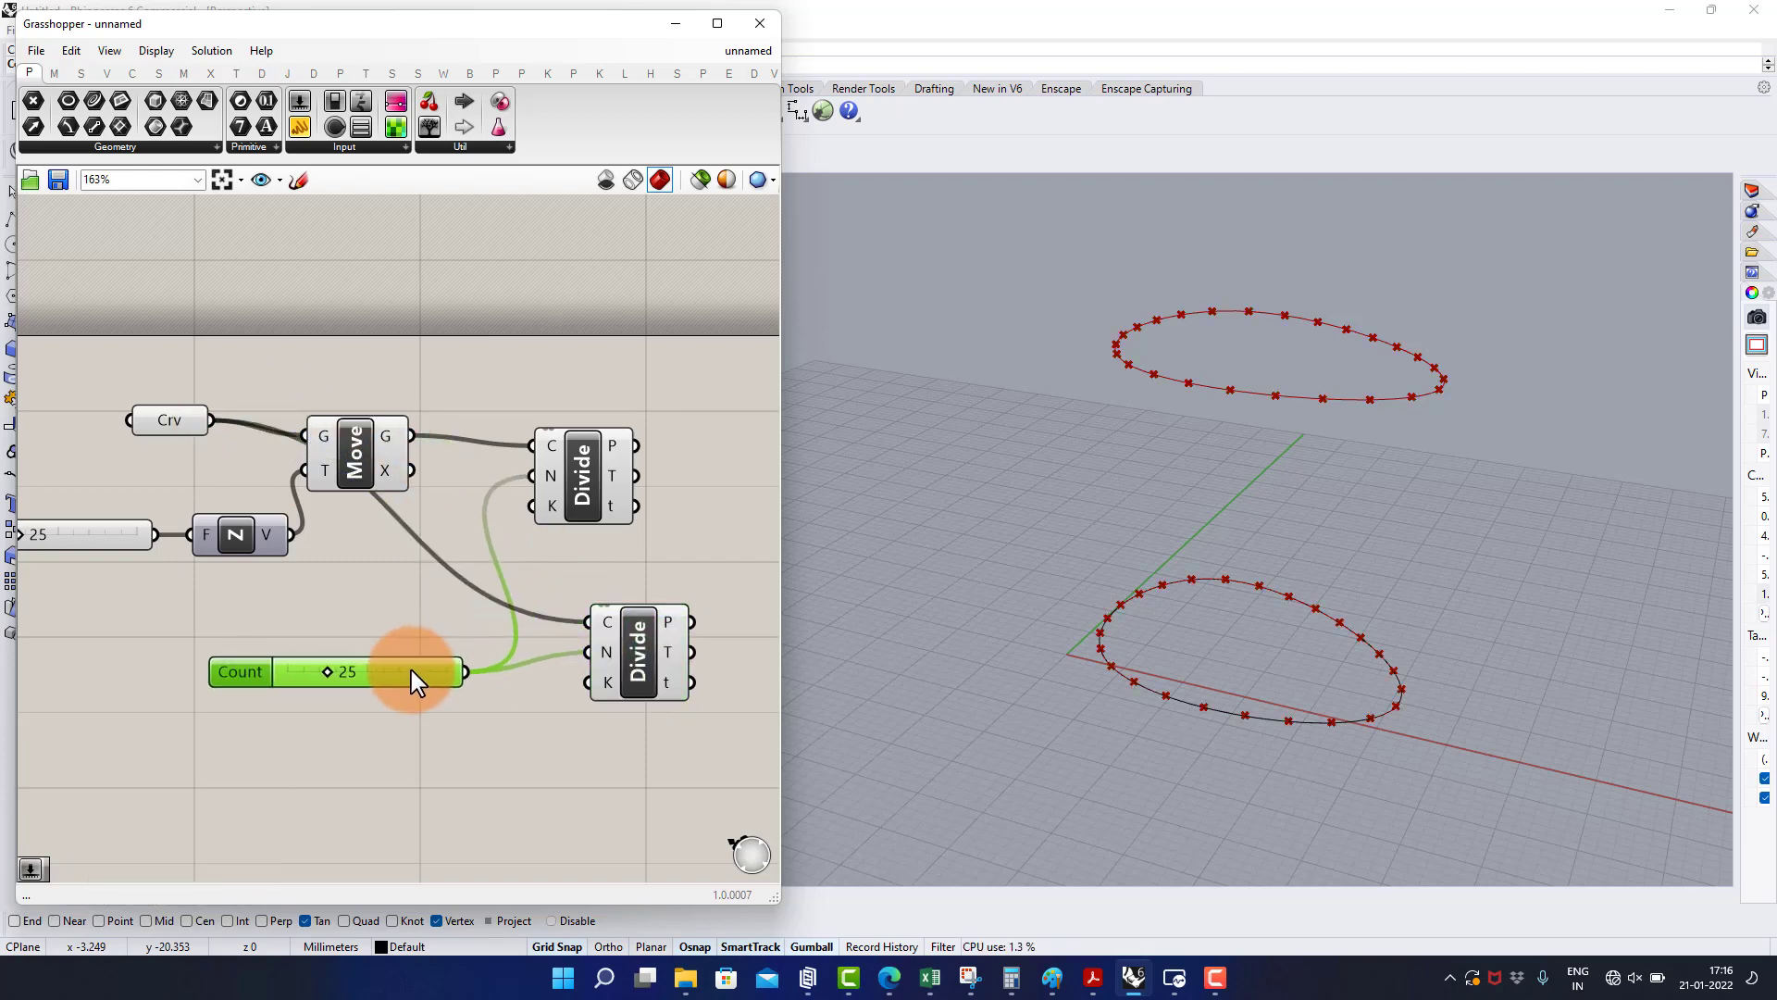
pyautogui.moveTo(626, 636); pyautogui.dragTo(580, 625)
pyautogui.moveTo(602, 470); pyautogui.dragTo(609, 470)
pyautogui.click(690, 568)
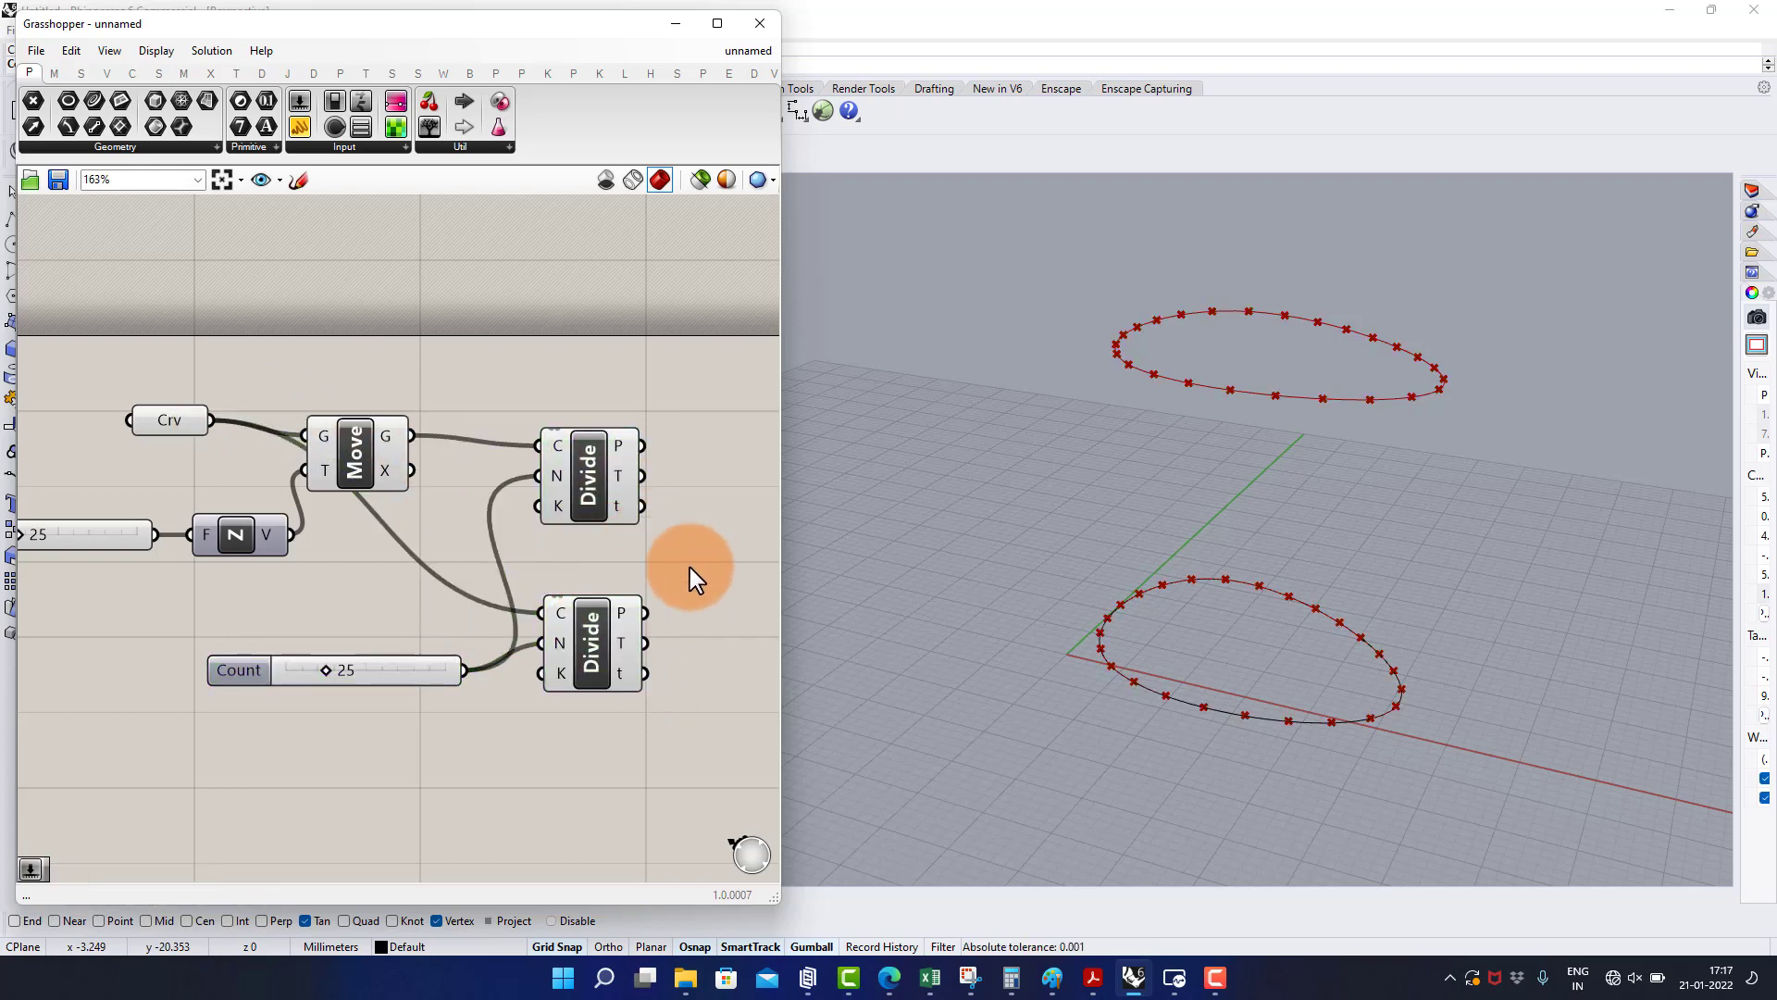
# - Add a Shift List component and connect the upper Divide Curve's points output to its L input
pyautogui.moveTo(705, 471); pyautogui.dragTo(535, 492, button='right')
pyautogui.doubleClick(541, 481)
pyautogui.write('shi')
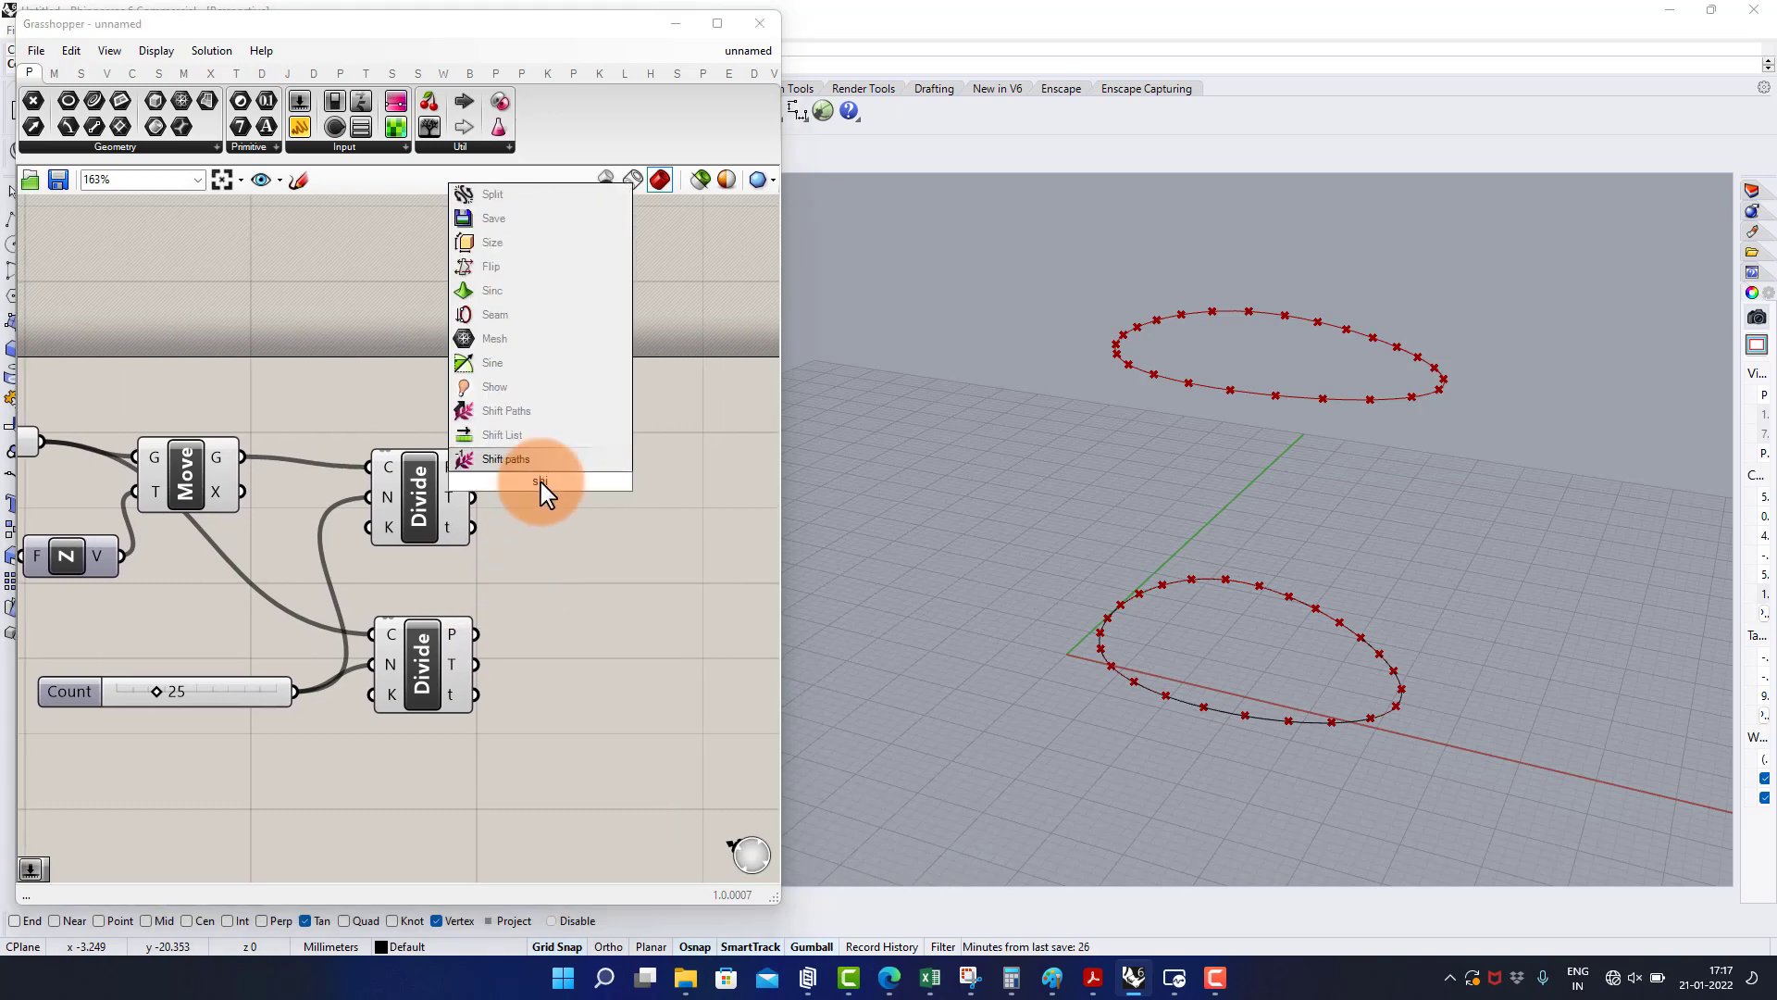
pyautogui.write('ft')
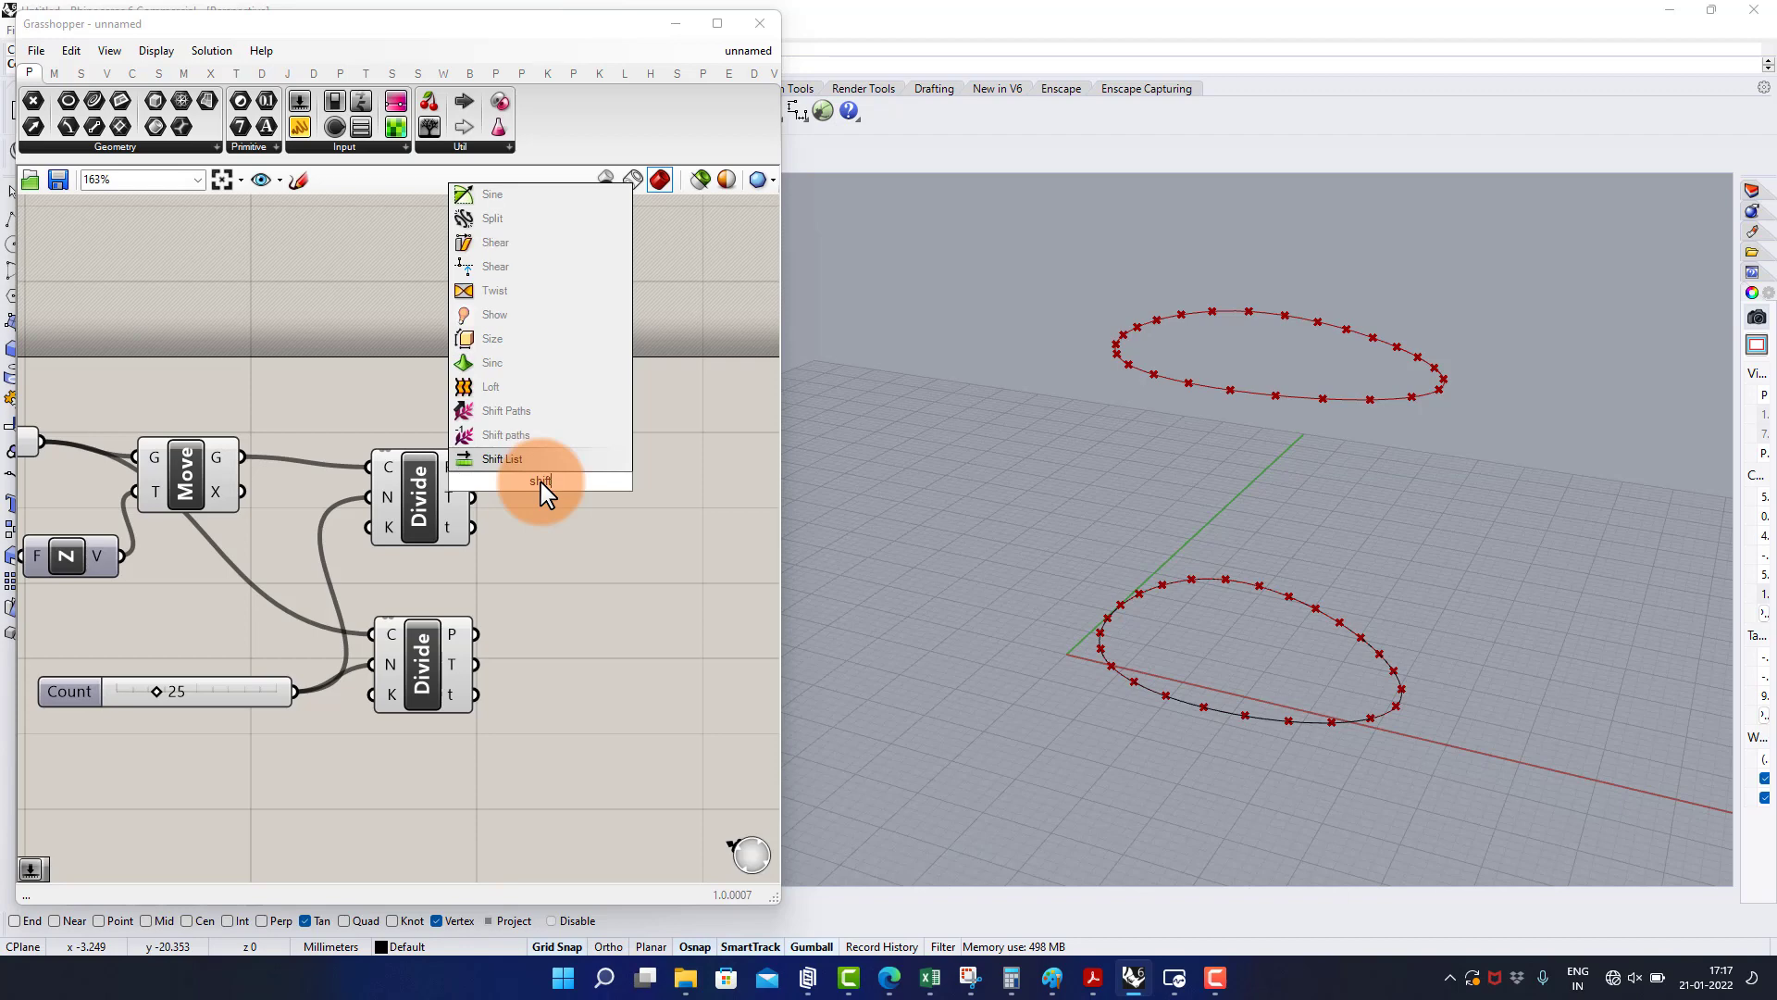
pyautogui.click(483, 465)
pyautogui.moveTo(523, 463); pyautogui.dragTo(562, 446)
pyautogui.click(602, 516)
pyautogui.click(563, 430)
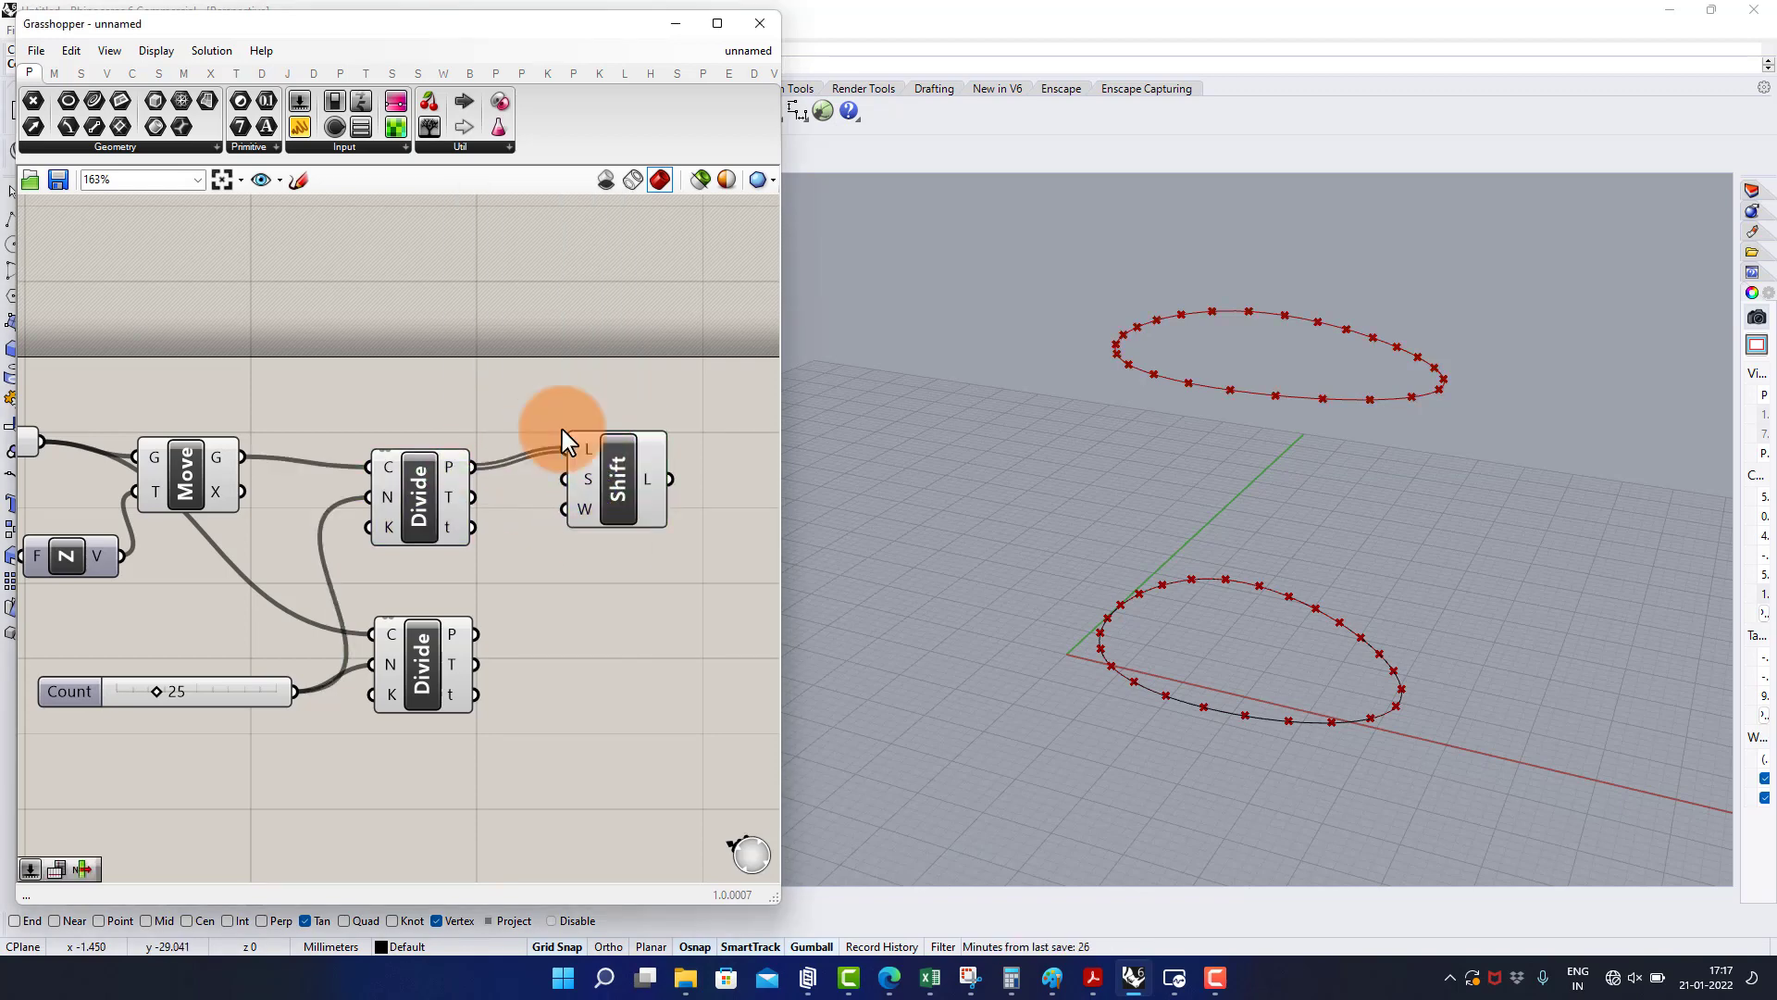
# - Add a number slider with value 5 and connect it to the Shift List component's S input
pyautogui.doubleClick(402, 387)
pyautogui.write('5')
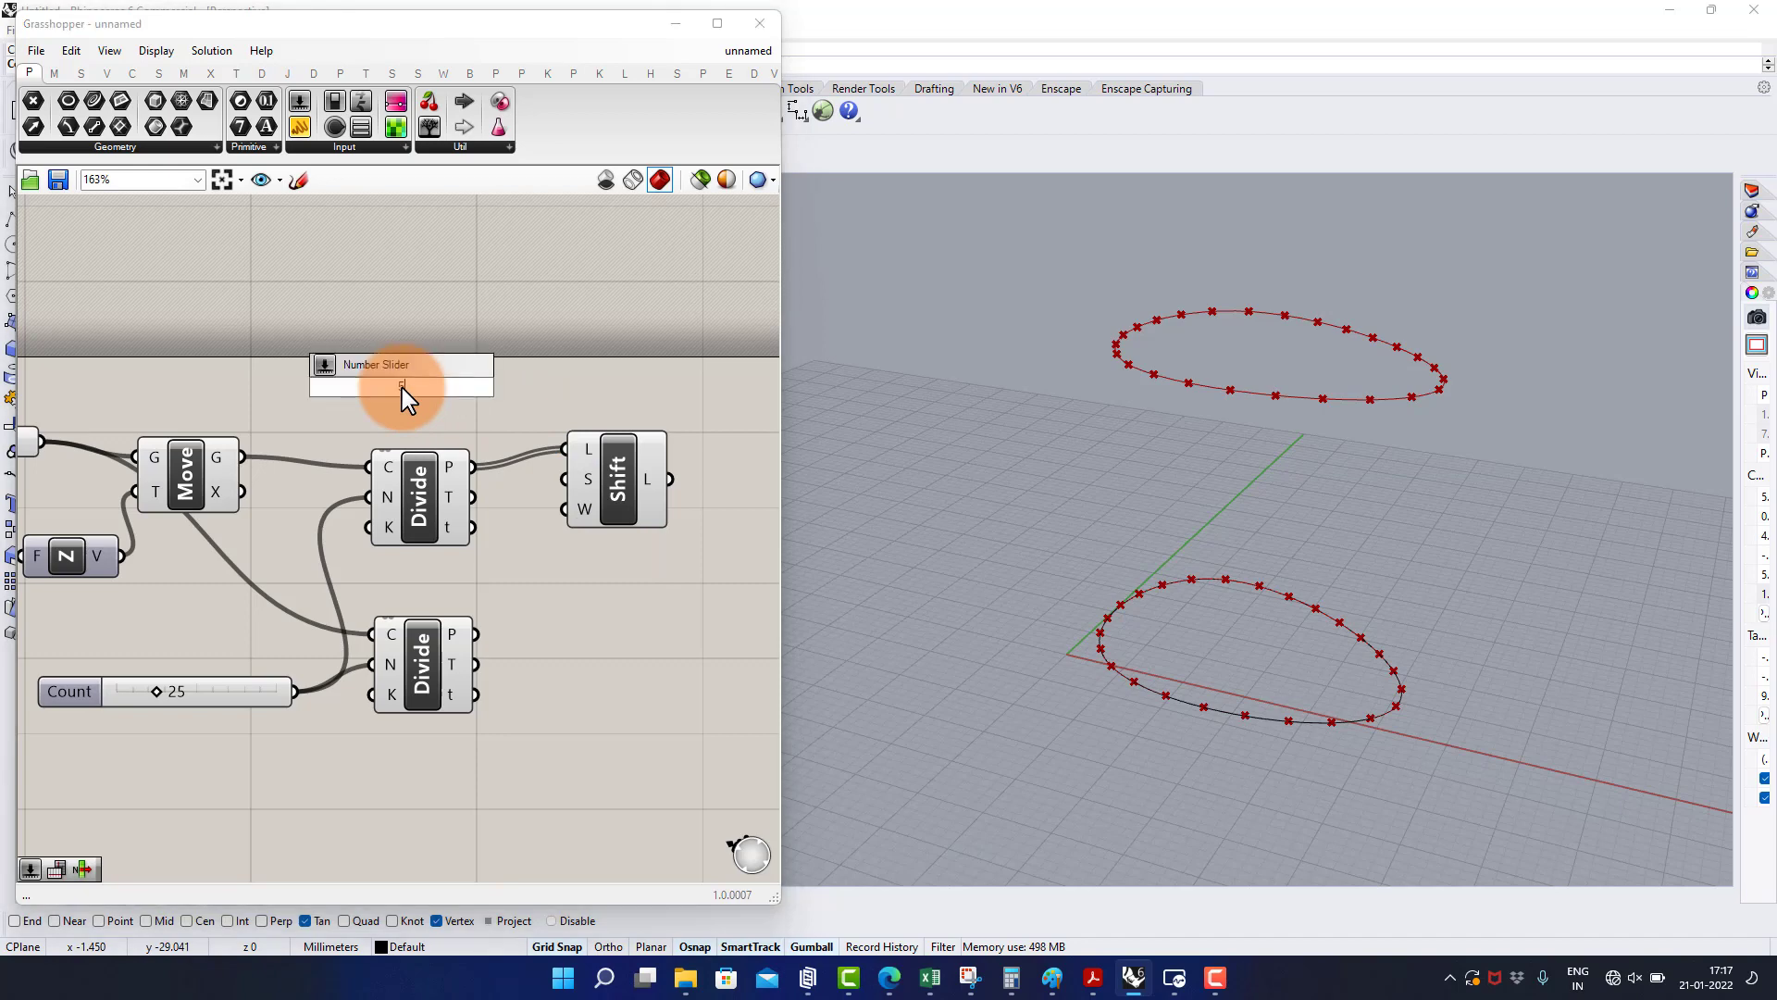
pyautogui.press('Return')
pyautogui.moveTo(524, 389); pyautogui.dragTo(564, 479)
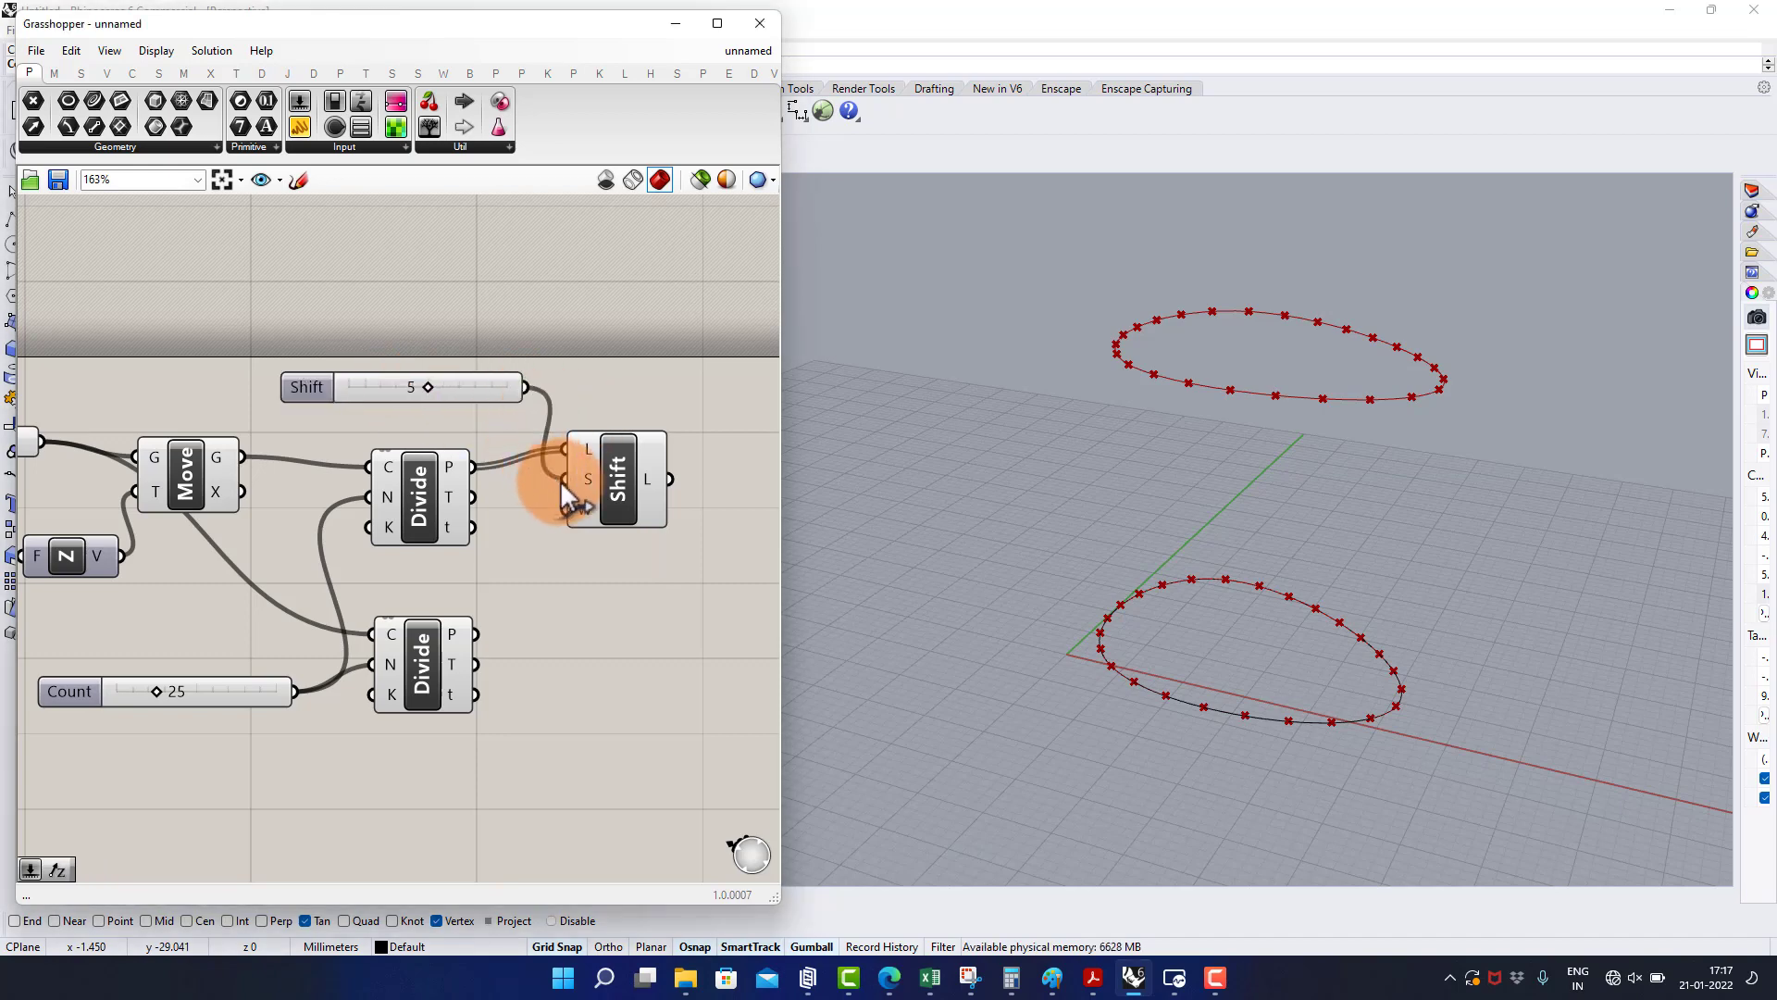
# - Add a Line component joining the shifted point list at input A to the lower Divide Curve's points at input B
pyautogui.moveTo(563, 589); pyautogui.dragTo(486, 578, button='right')
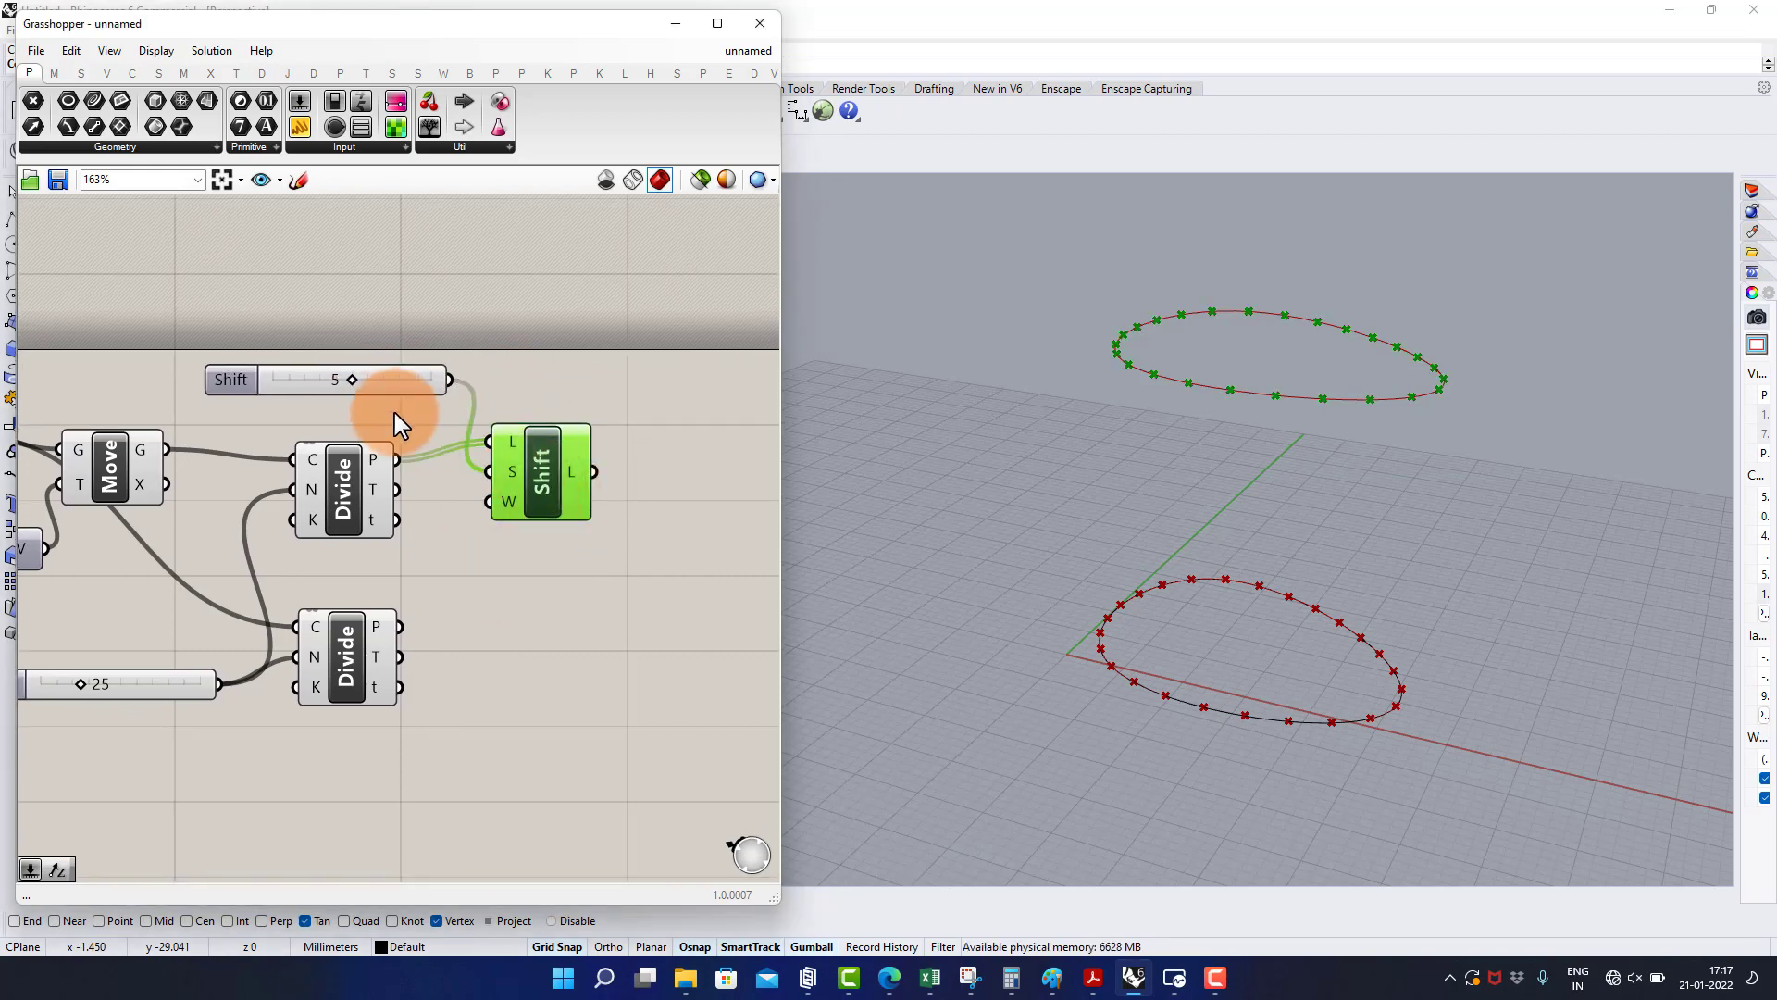
pyautogui.moveTo(352, 382)
pyautogui.mouseDown()
pyautogui.moveTo(297, 393)
pyautogui.moveTo(389, 410)
pyautogui.moveTo(349, 405)
pyautogui.mouseUp()
pyautogui.moveTo(416, 430); pyautogui.dragTo(279, 438, button='right')
pyautogui.doubleClick(572, 485)
pyautogui.write('line')
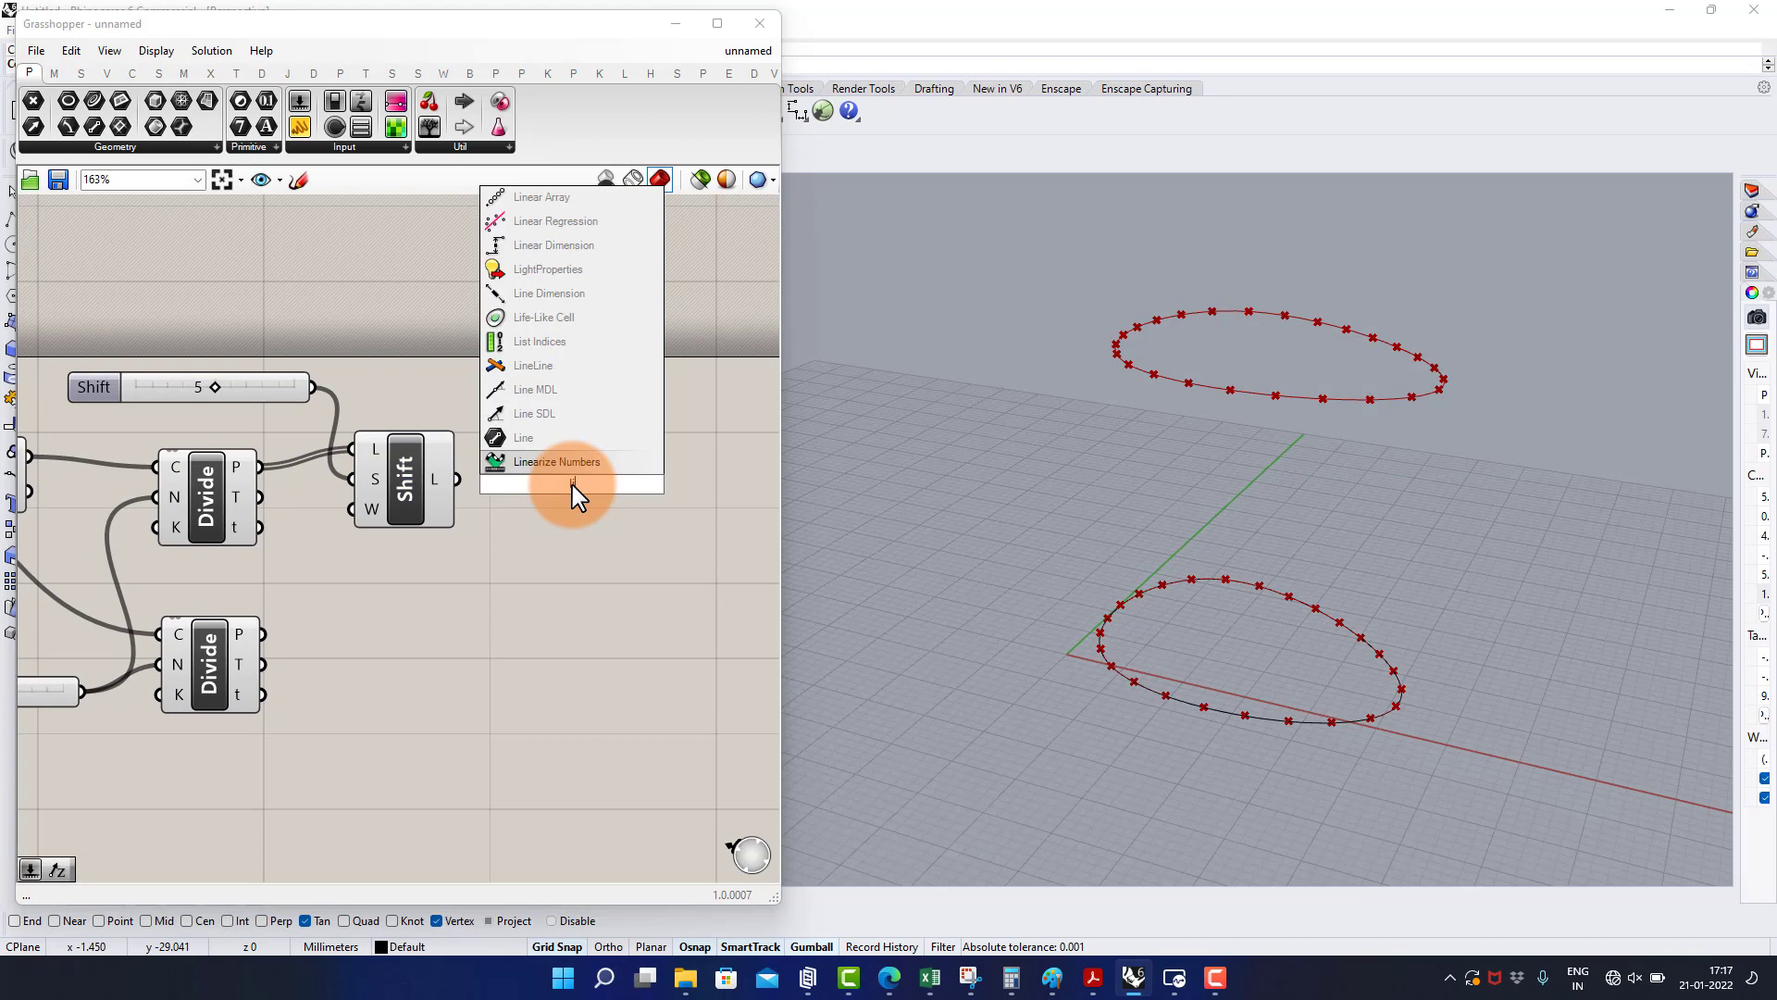
pyautogui.click(535, 461)
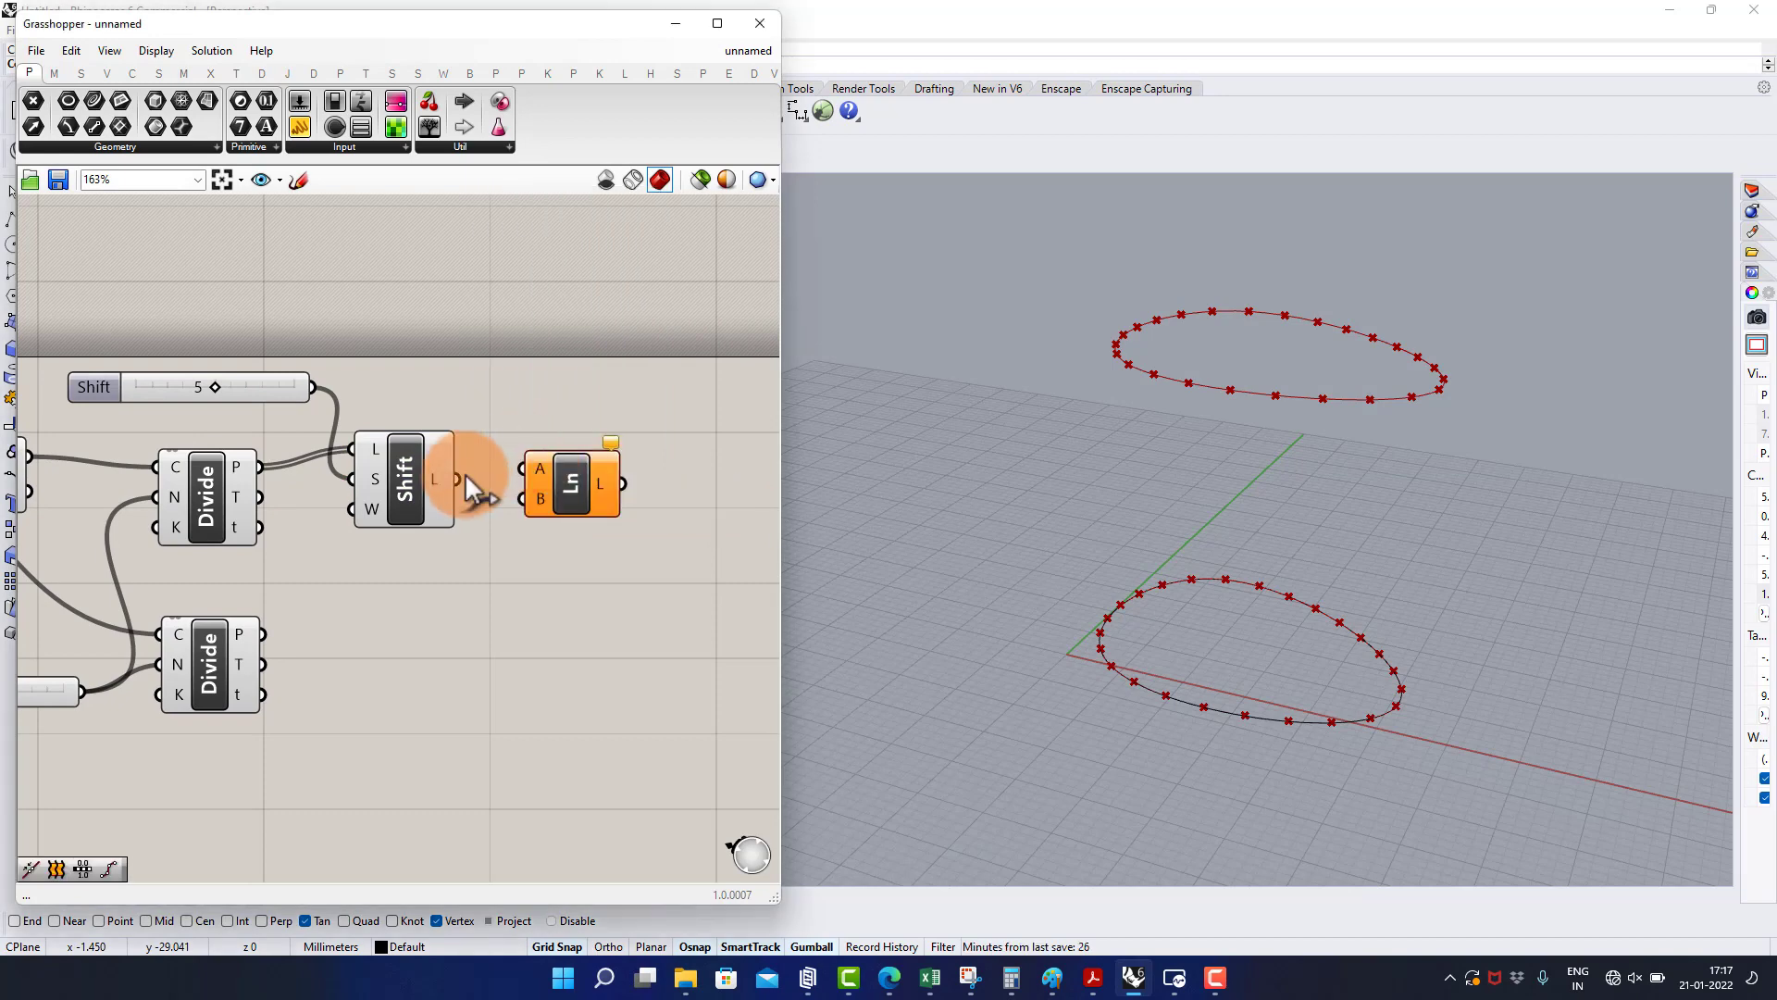
pyautogui.moveTo(266, 648); pyautogui.dragTo(533, 518)
pyautogui.click(337, 516)
# - Turn off the preview of every component that comes before the Line component
pyautogui.scroll(-5, 596, 481)
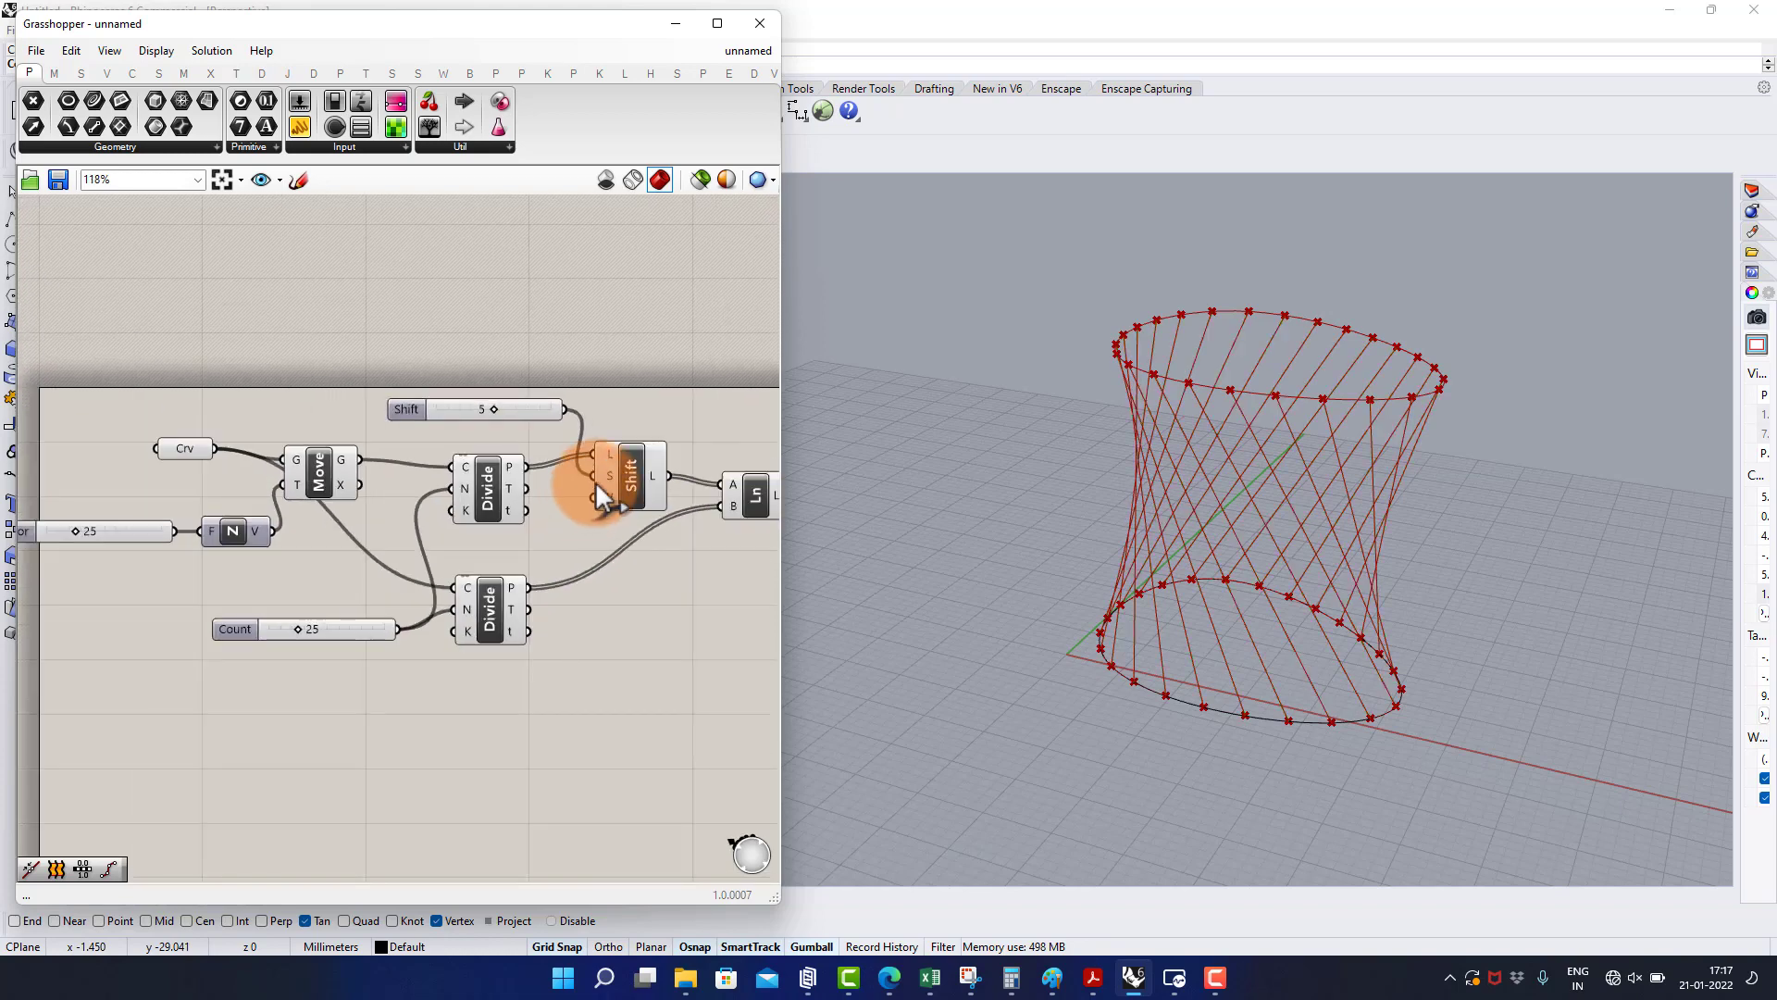
pyautogui.moveTo(609, 396); pyautogui.dragTo(193, 735)
pyautogui.middleClick(202, 729)
pyautogui.click(237, 664)
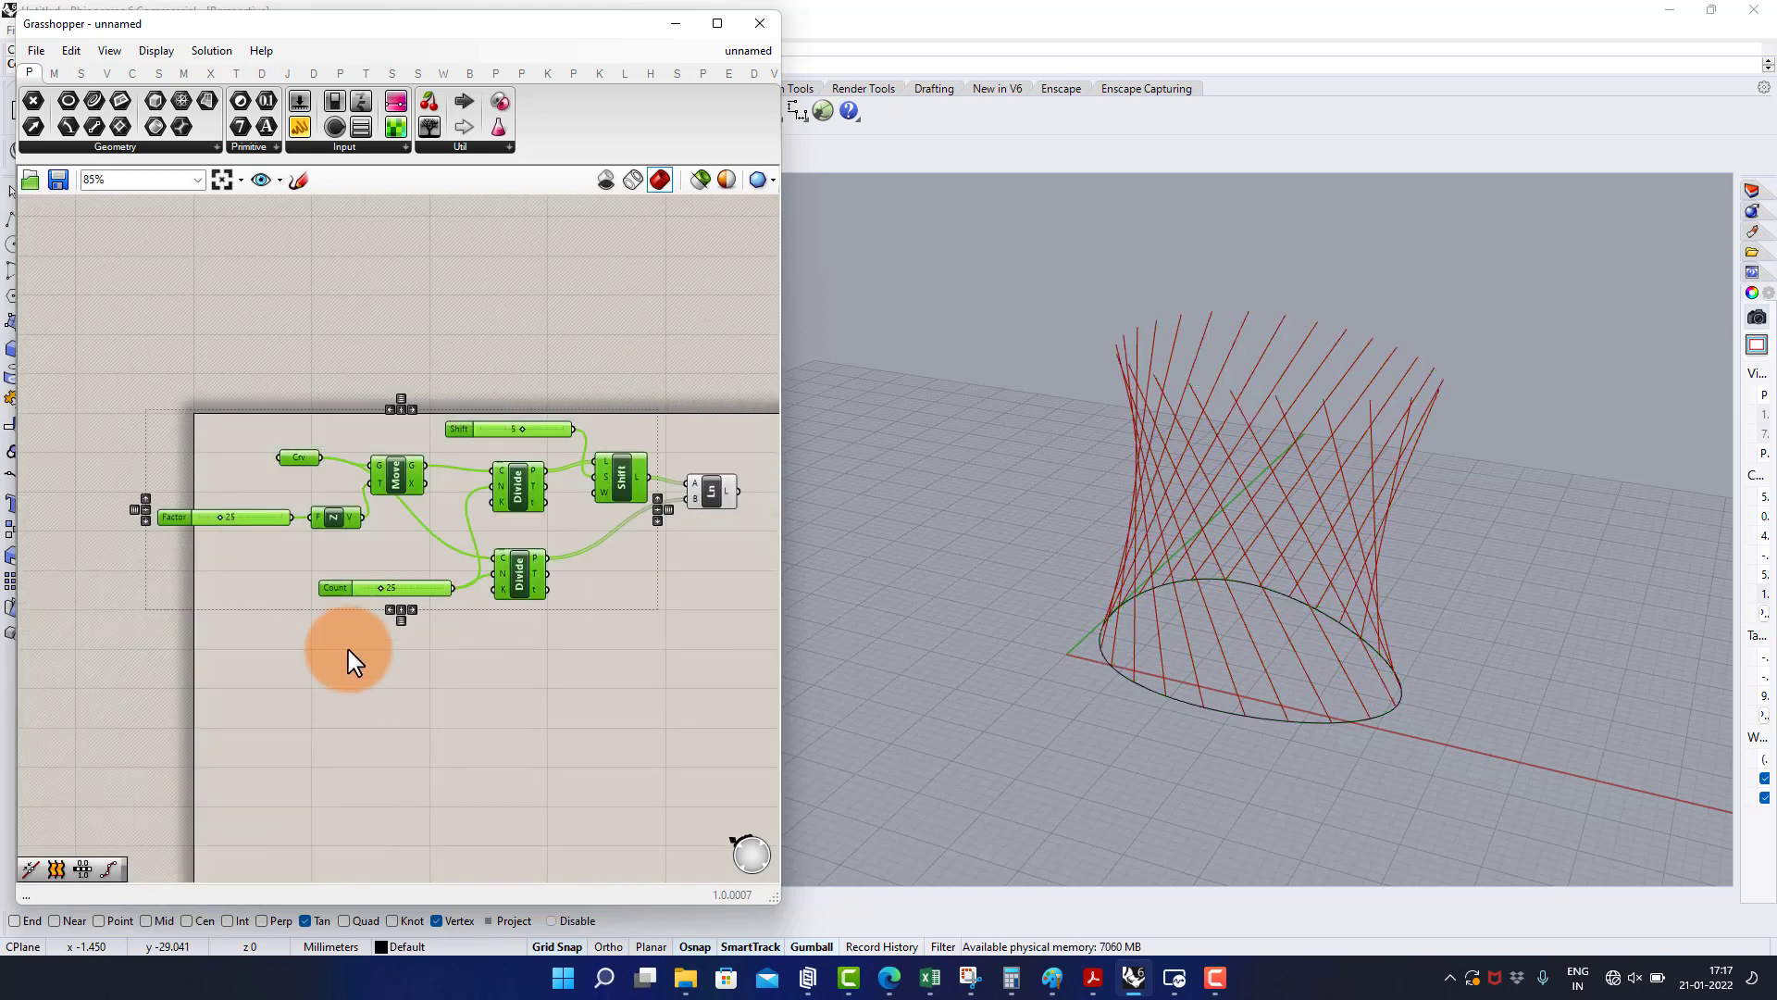
pyautogui.click(352, 650)
# - Turn the preview back on for the original Curve parameter and the Move component
pyautogui.scroll(5, 596, 506)
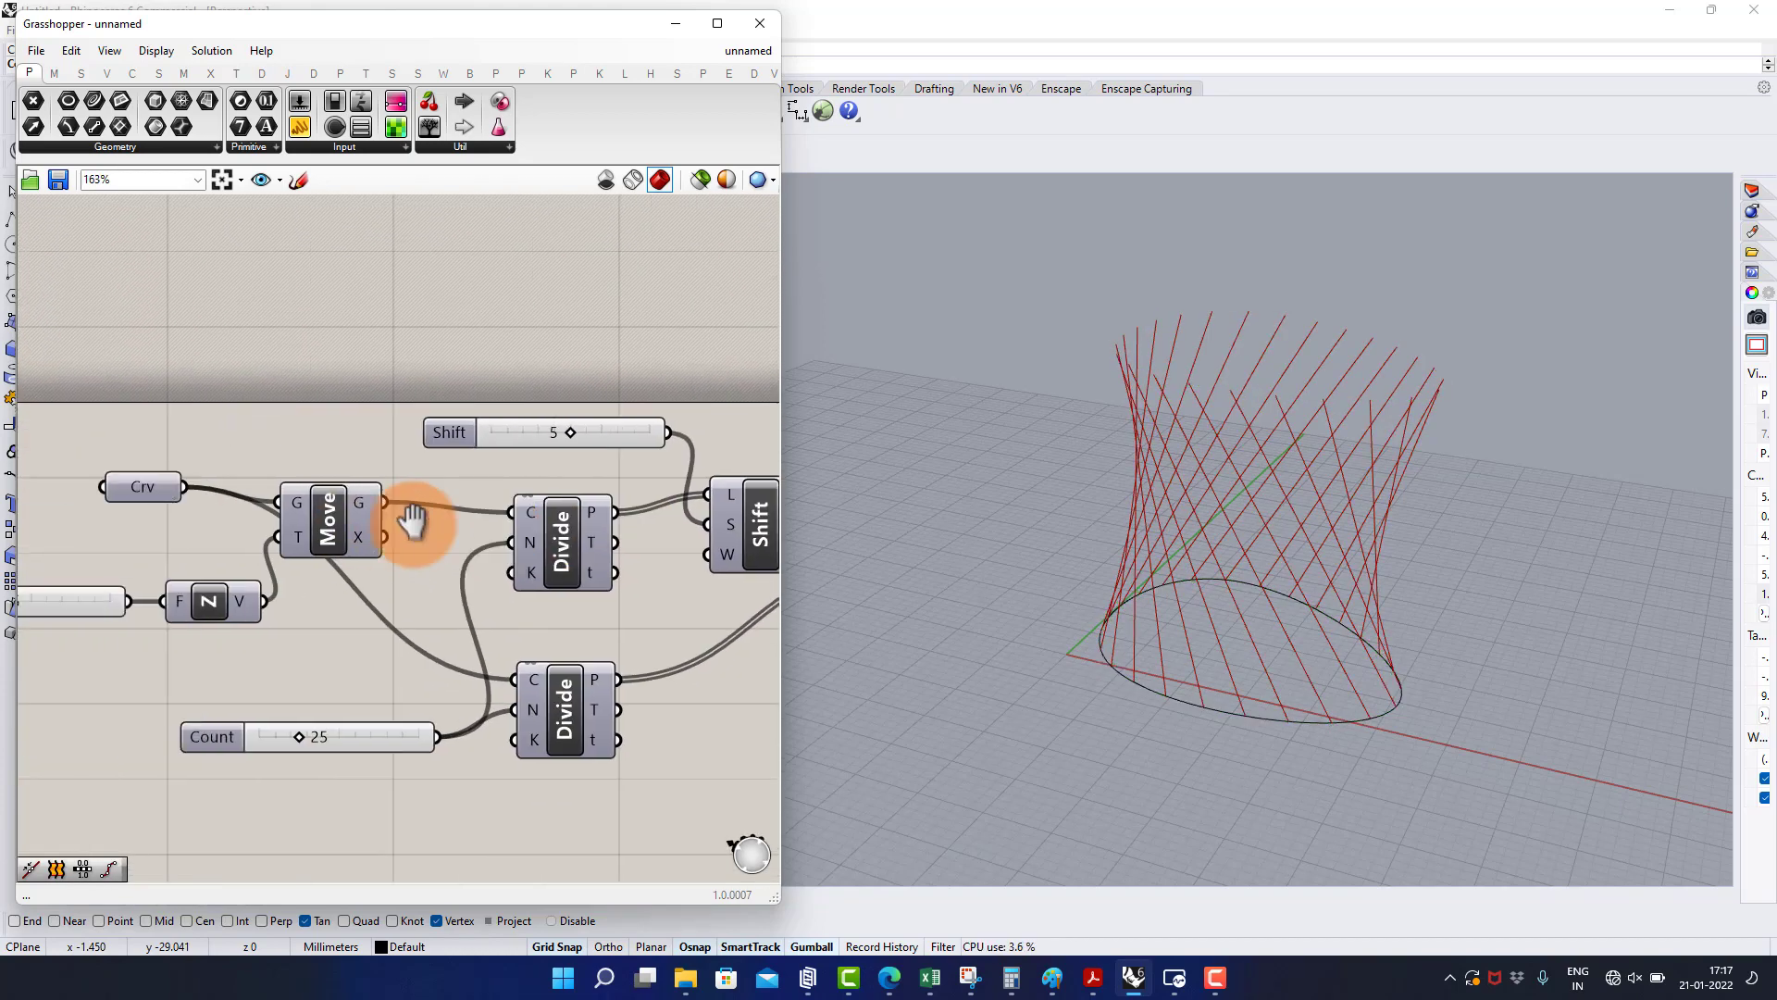
pyautogui.click(218, 480)
pyautogui.middleClick(220, 480)
pyautogui.click(250, 456)
pyautogui.click(292, 409)
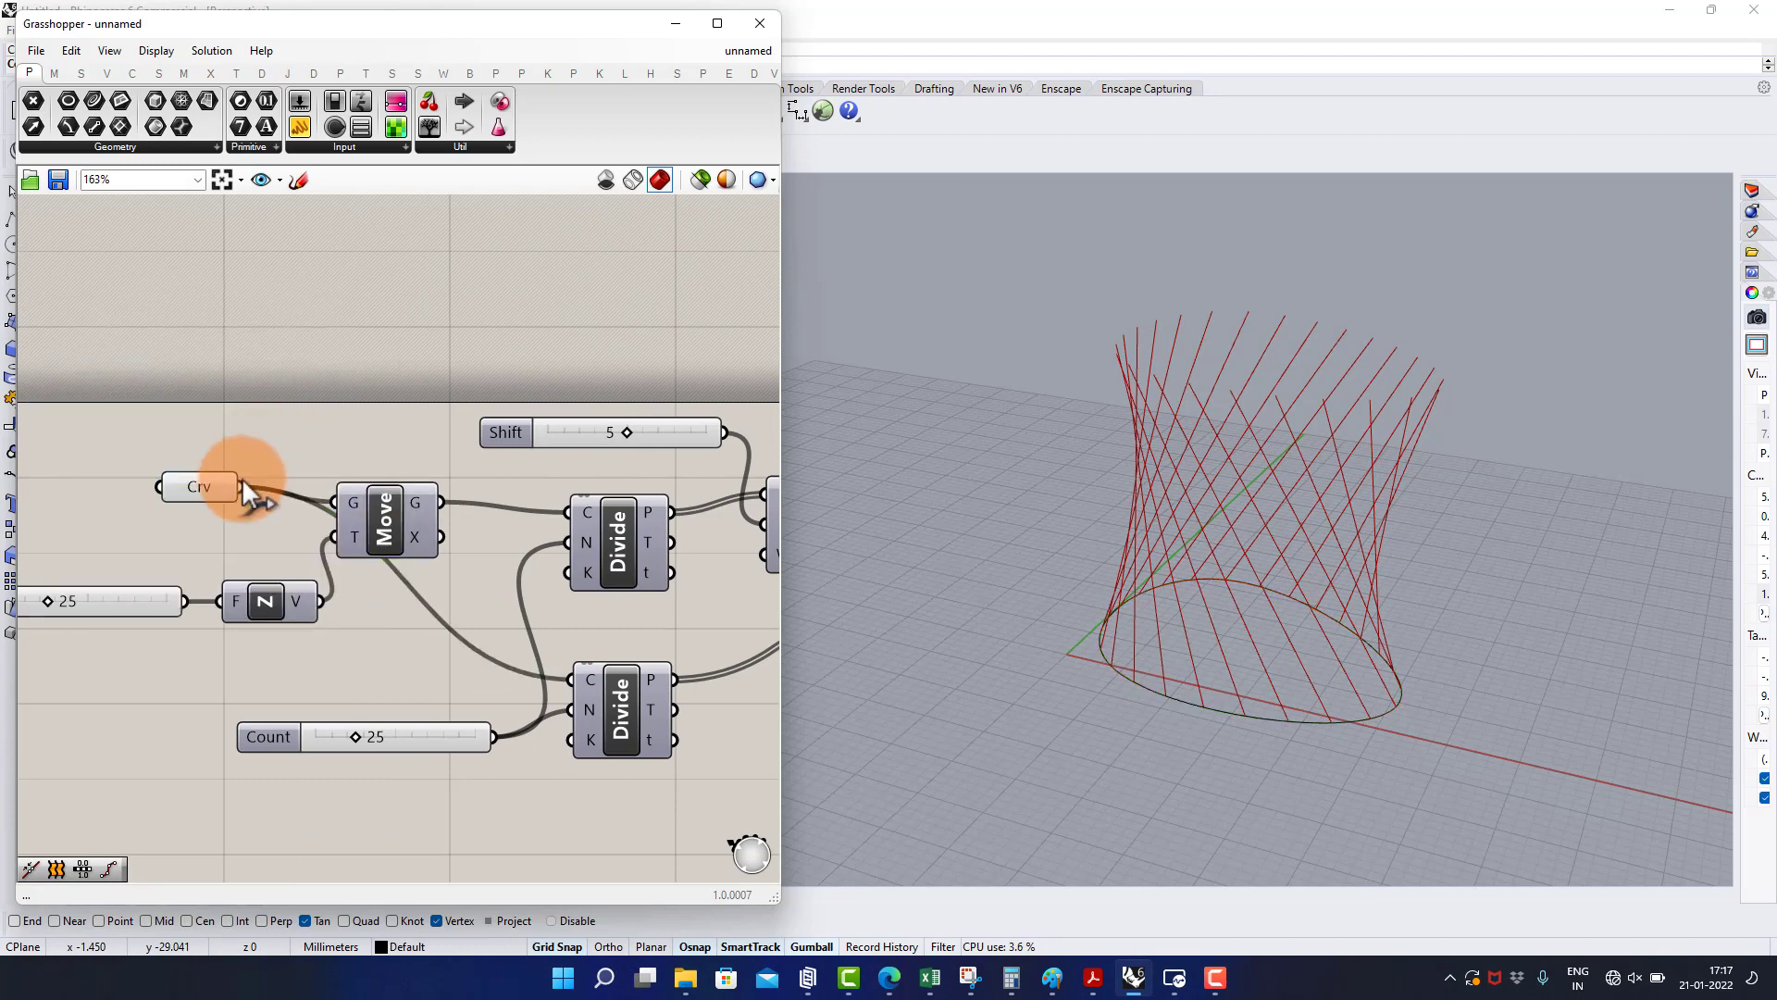
pyautogui.click(391, 500)
pyautogui.middleClick(391, 494)
pyautogui.click(420, 465)
pyautogui.click(408, 405)
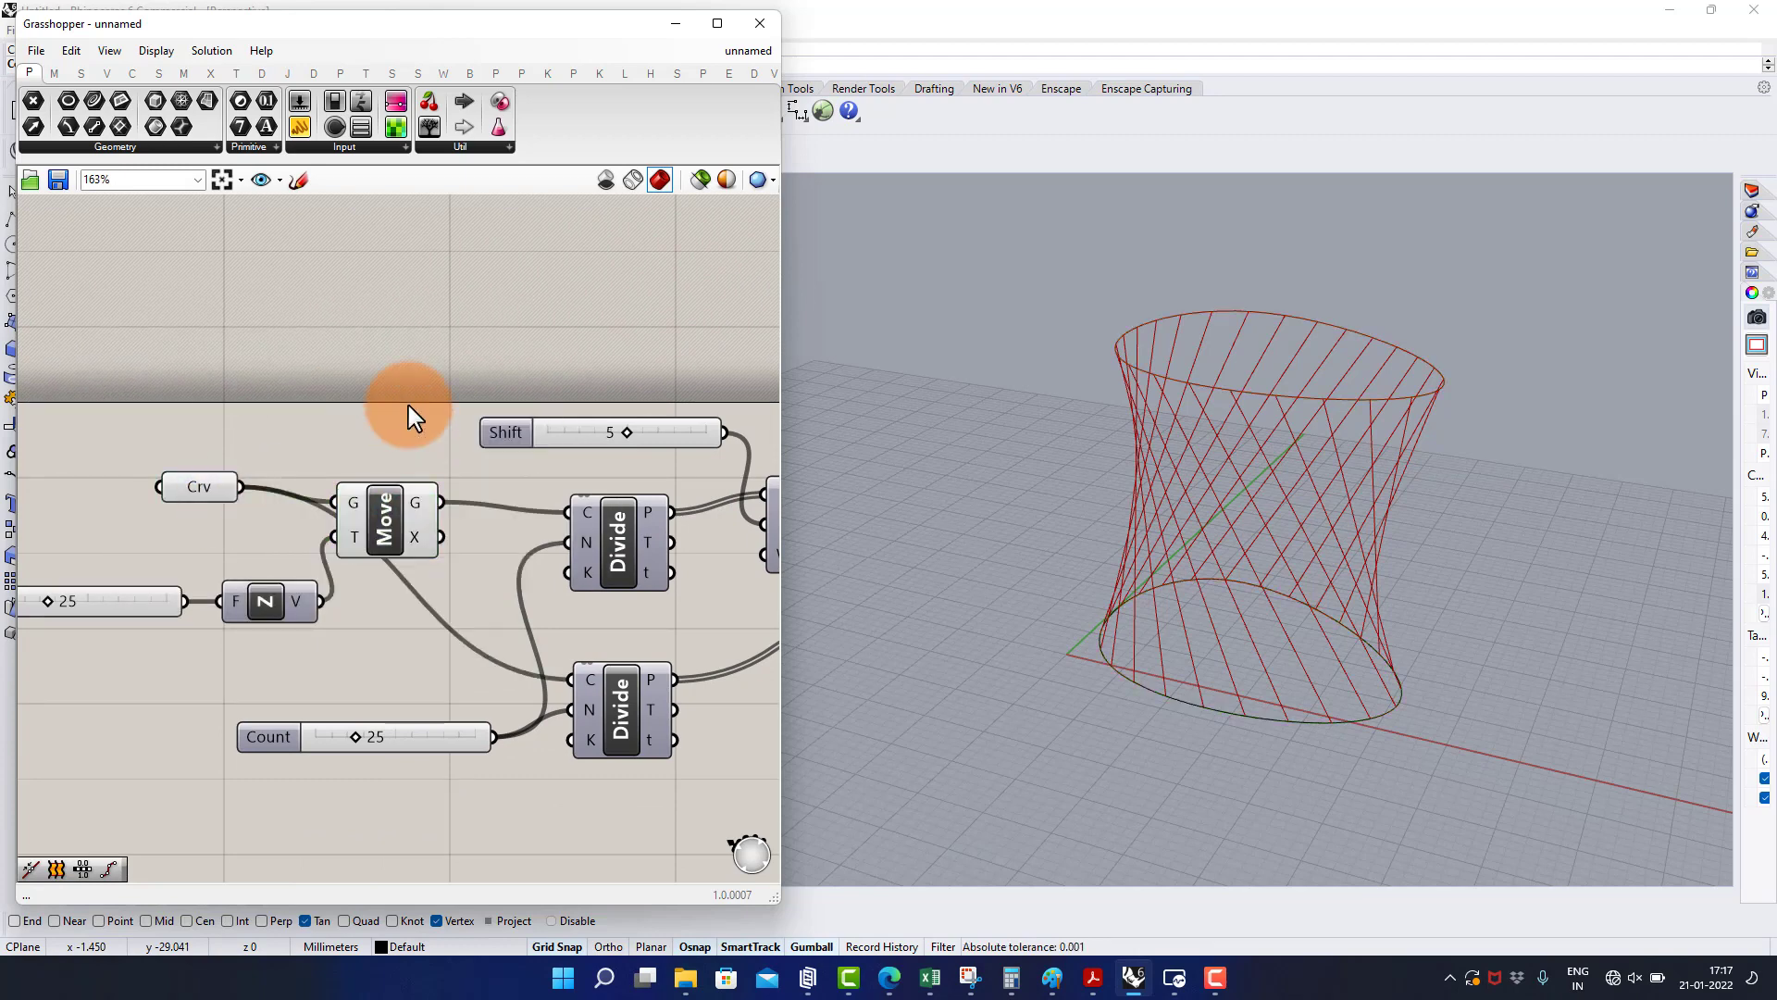
# - Set the Shift slider to 8 to twist the lines further
pyautogui.moveTo(521, 491); pyautogui.dragTo(162, 497, button='right')
pyautogui.scroll(2, 399, 446)
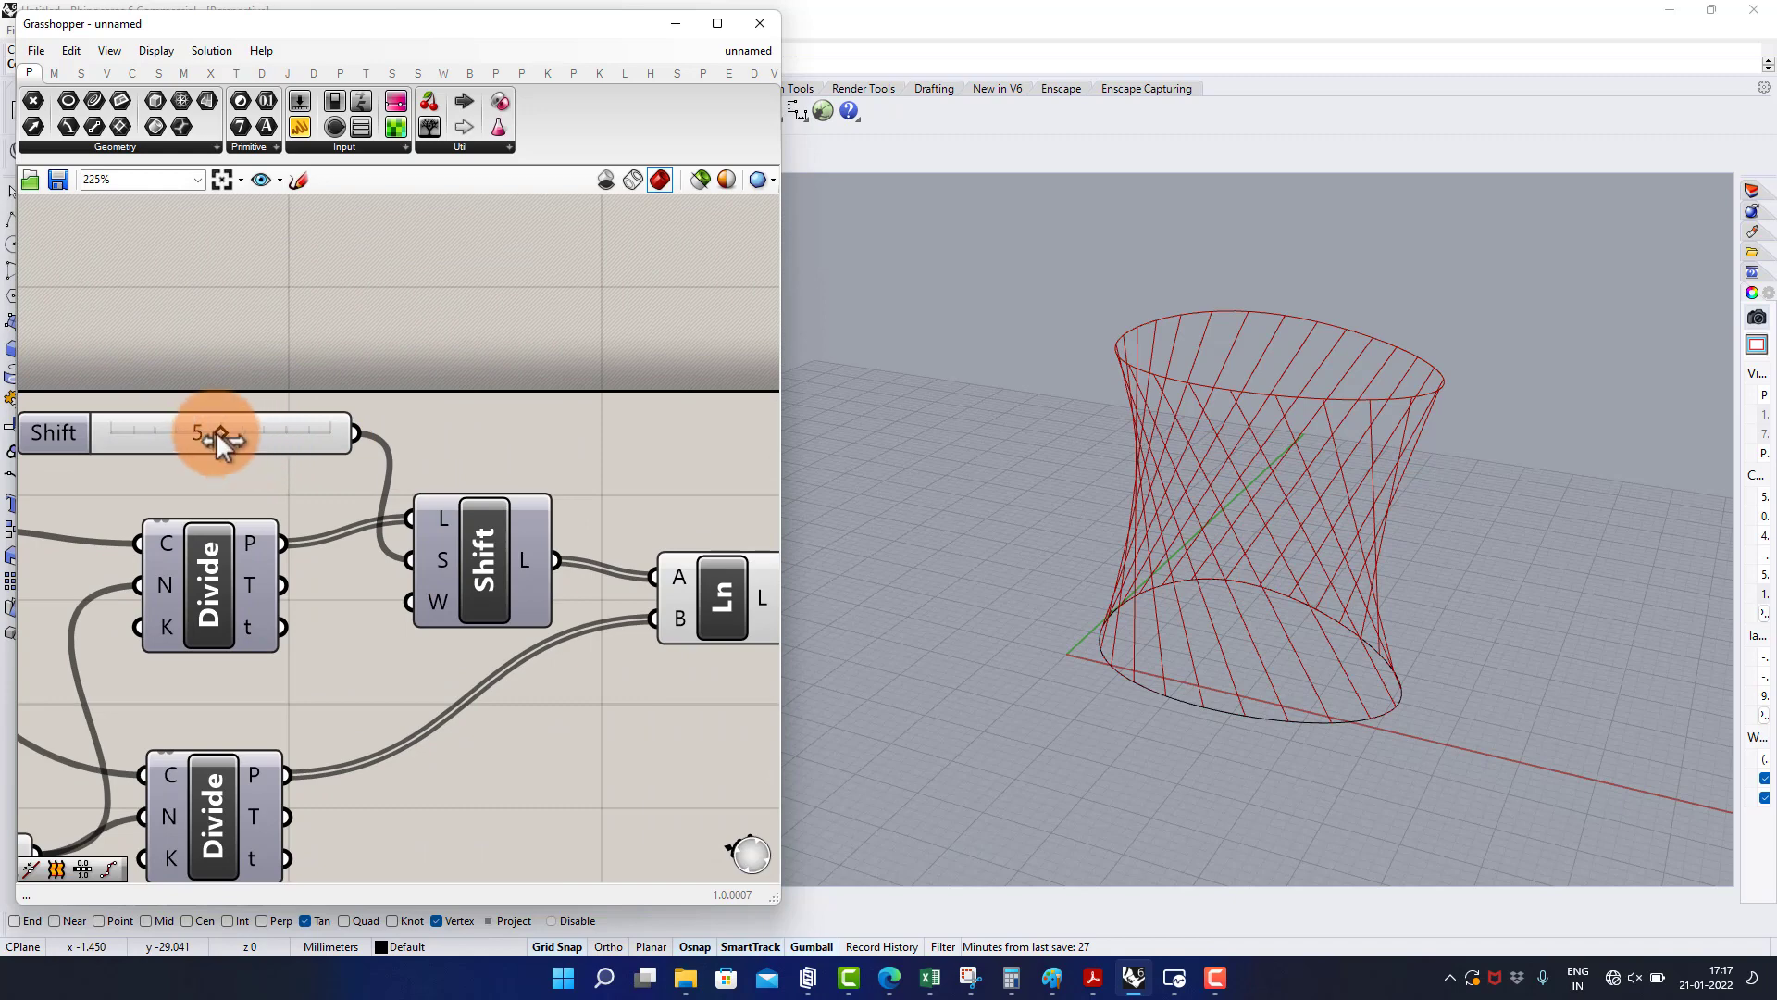
pyautogui.moveTo(222, 442); pyautogui.dragTo(288, 442)
pyautogui.scroll(-2, 296, 468)
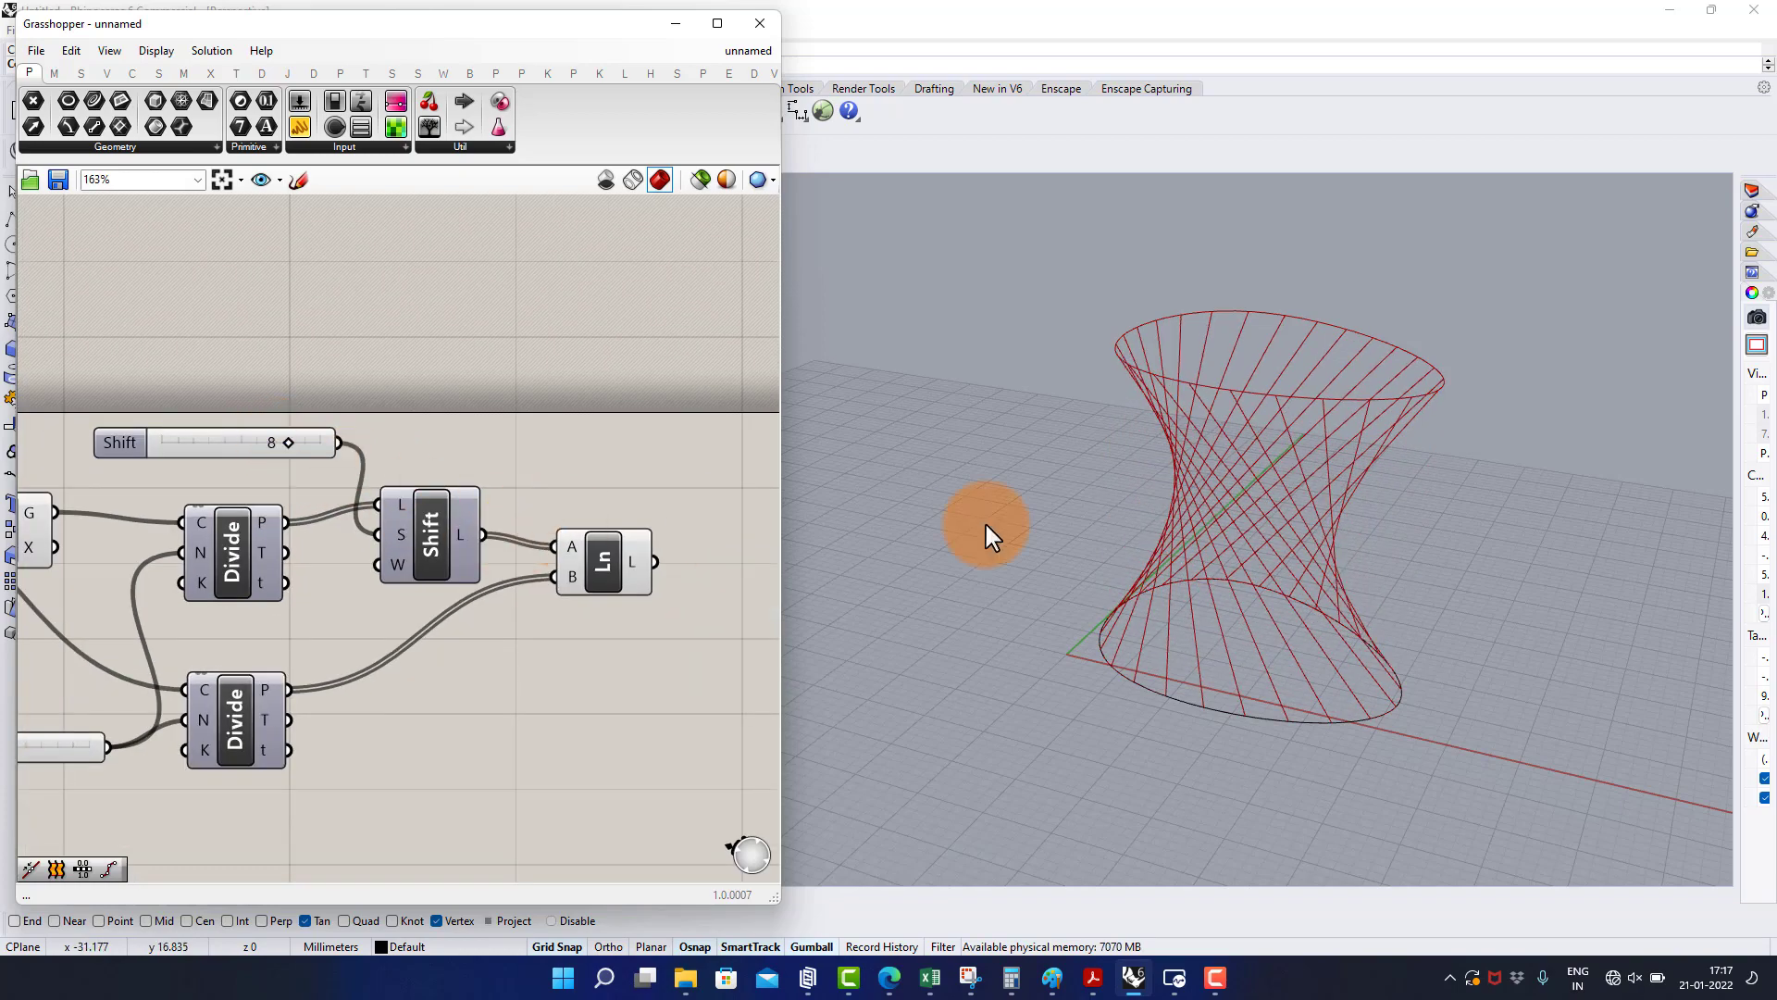
pyautogui.moveTo(986, 525)
pyautogui.mouseDown(button='right')
pyautogui.moveTo(1063, 583)
pyautogui.moveTo(944, 508)
pyautogui.moveTo(995, 507)
pyautogui.mouseUp(button='right')
# - Add a Divide Curve component and connect the Line component's output to its C input
pyautogui.moveTo(470, 537); pyautogui.dragTo(459, 540, button='right')
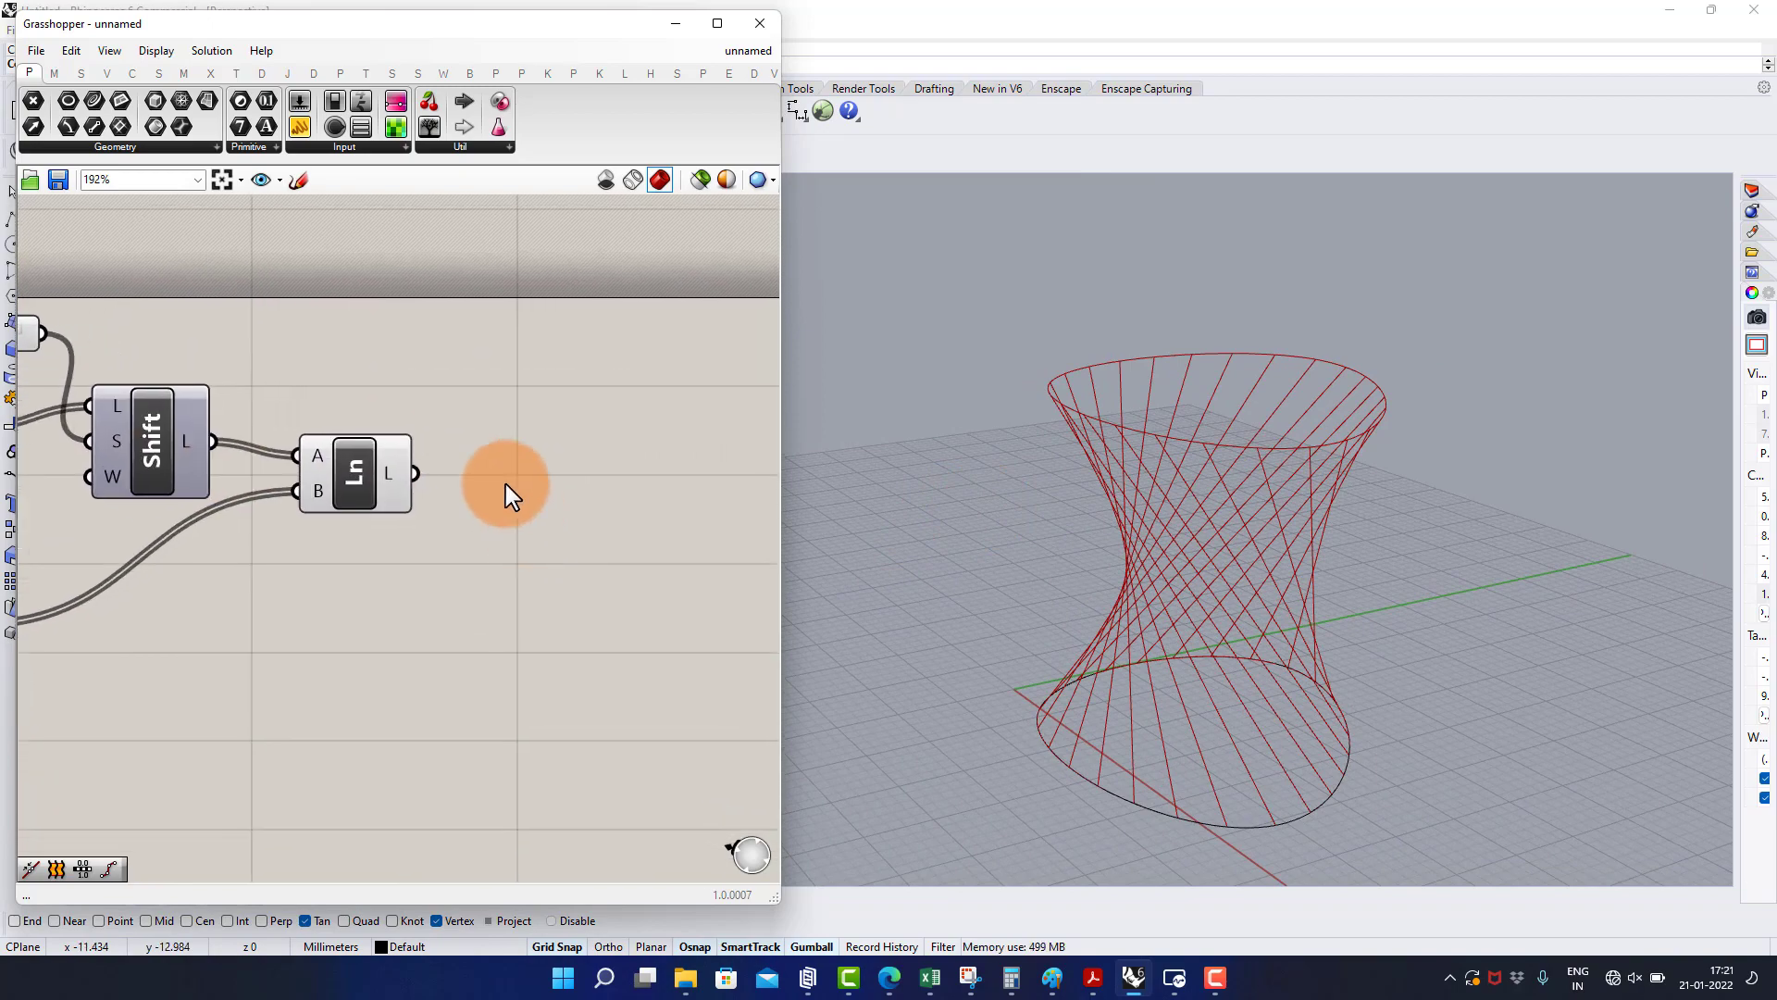
pyautogui.doubleClick(506, 485)
pyautogui.write('d')
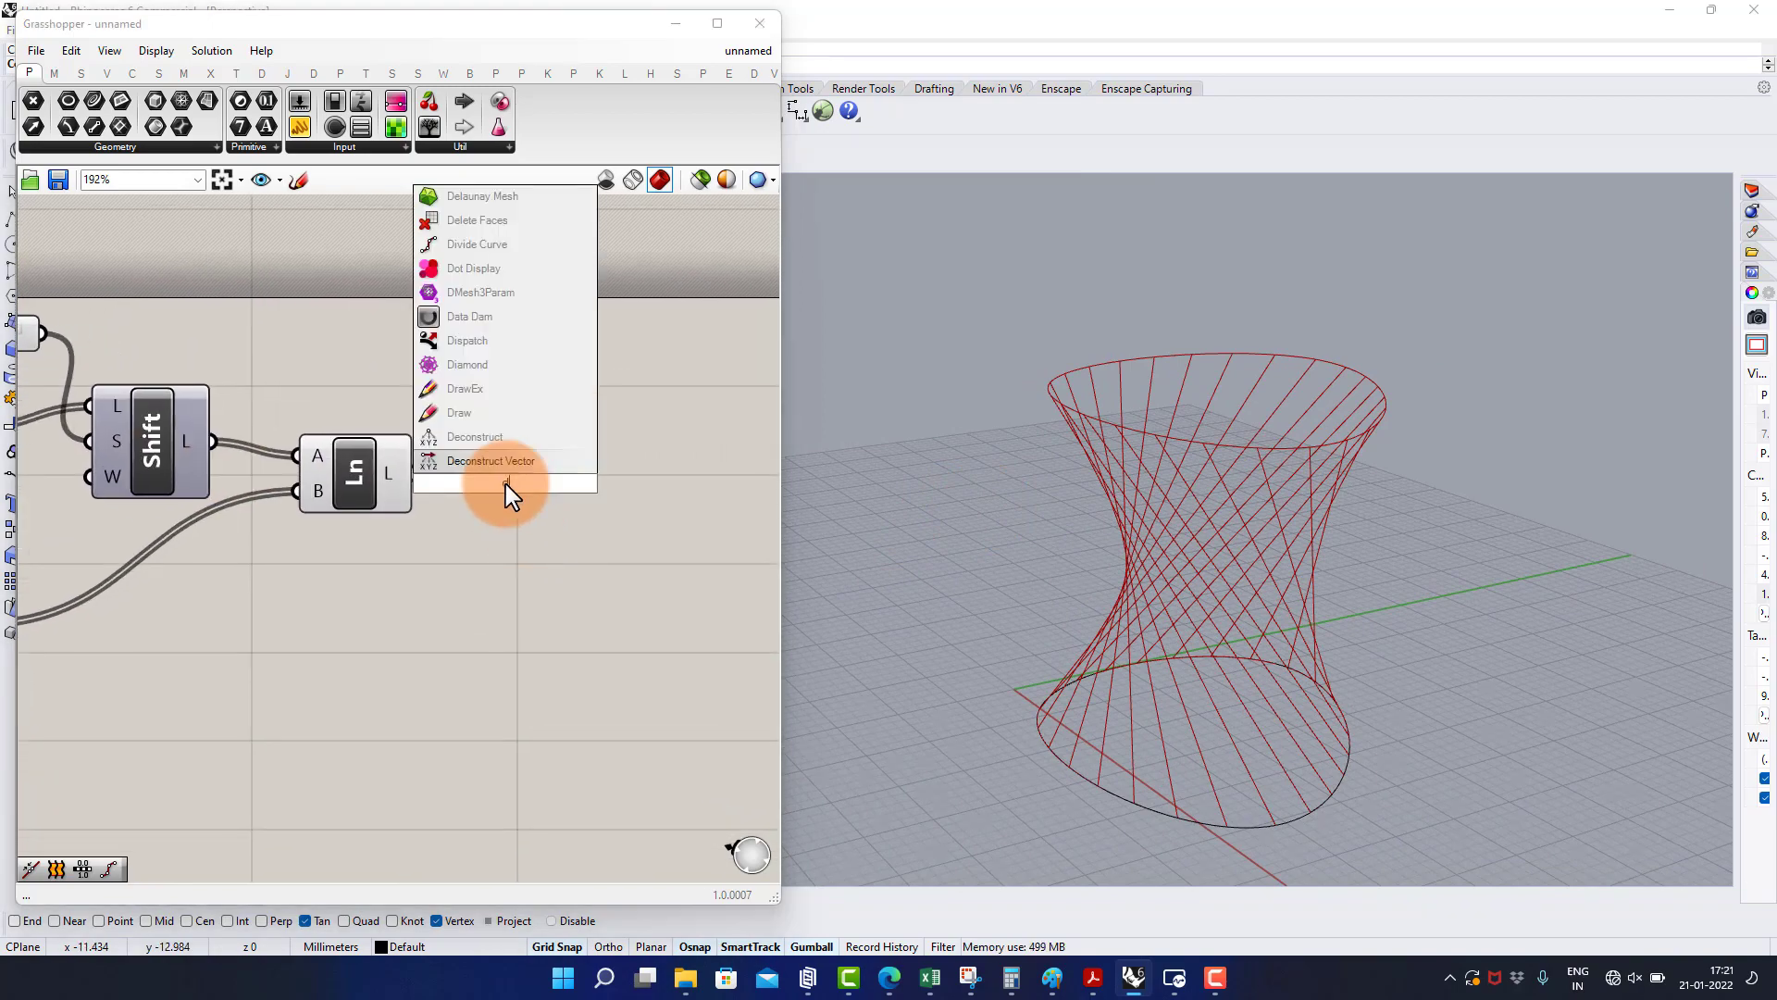
pyautogui.write('ivid')
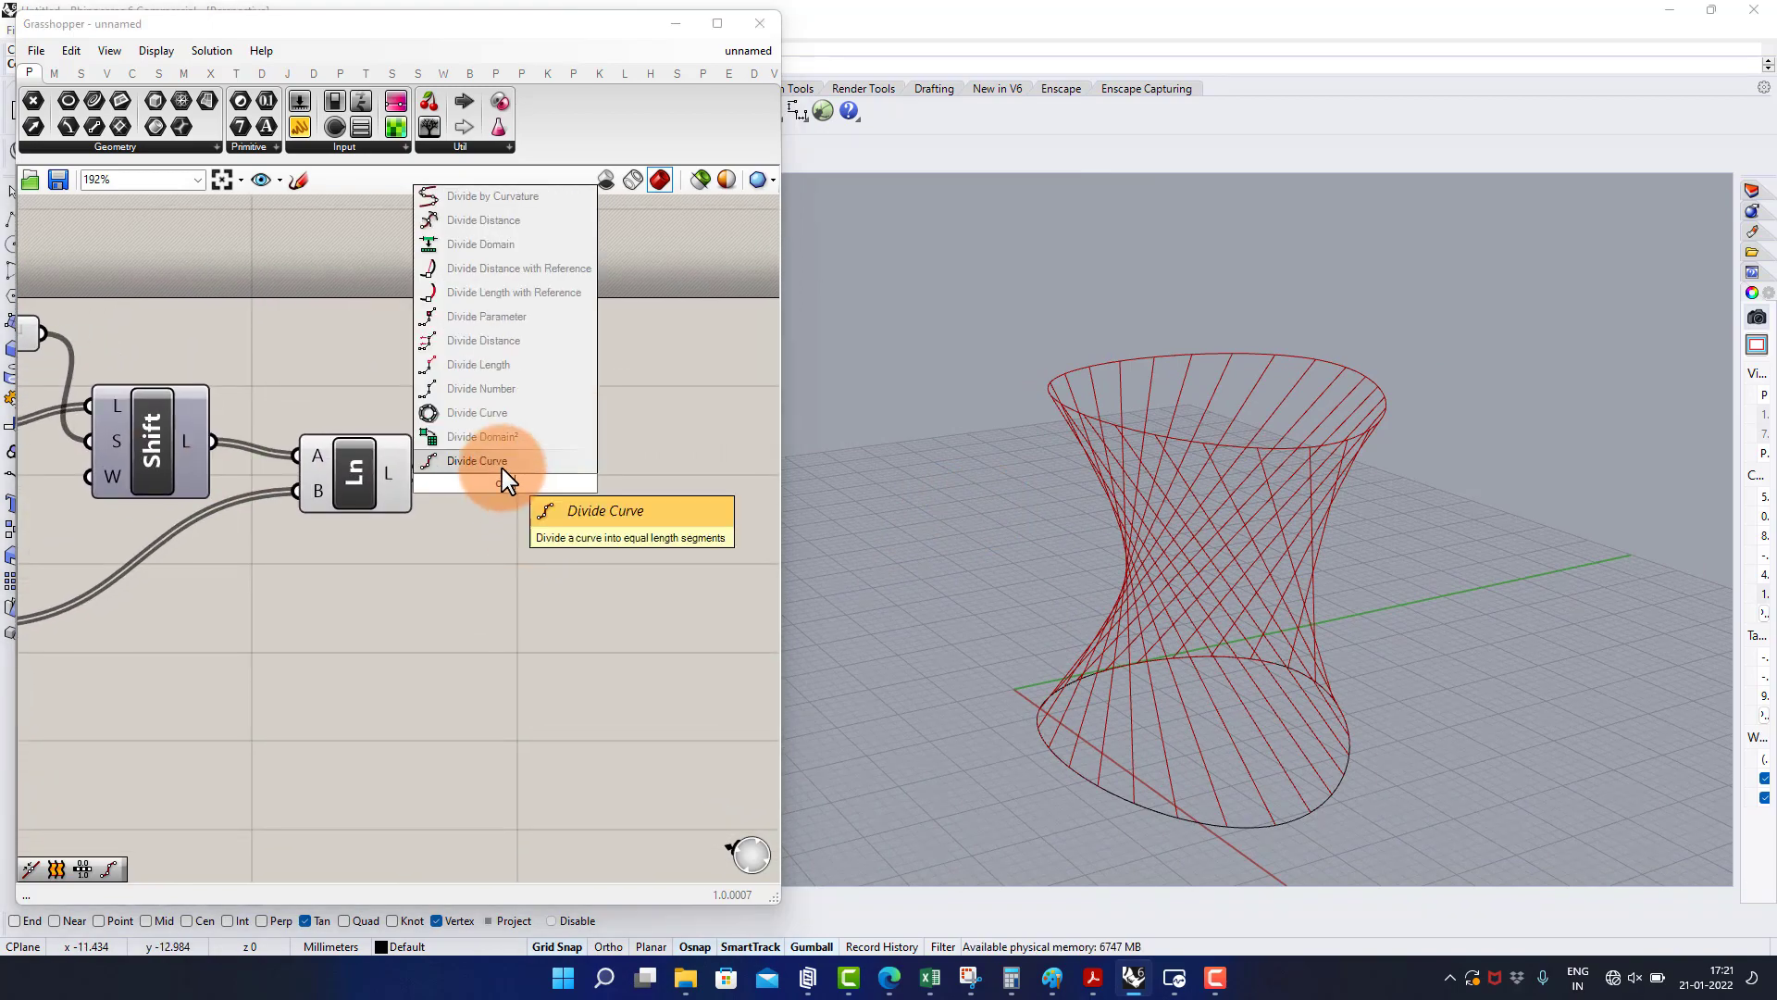
pyautogui.click(502, 469)
pyautogui.moveTo(414, 473); pyautogui.dragTo(507, 502)
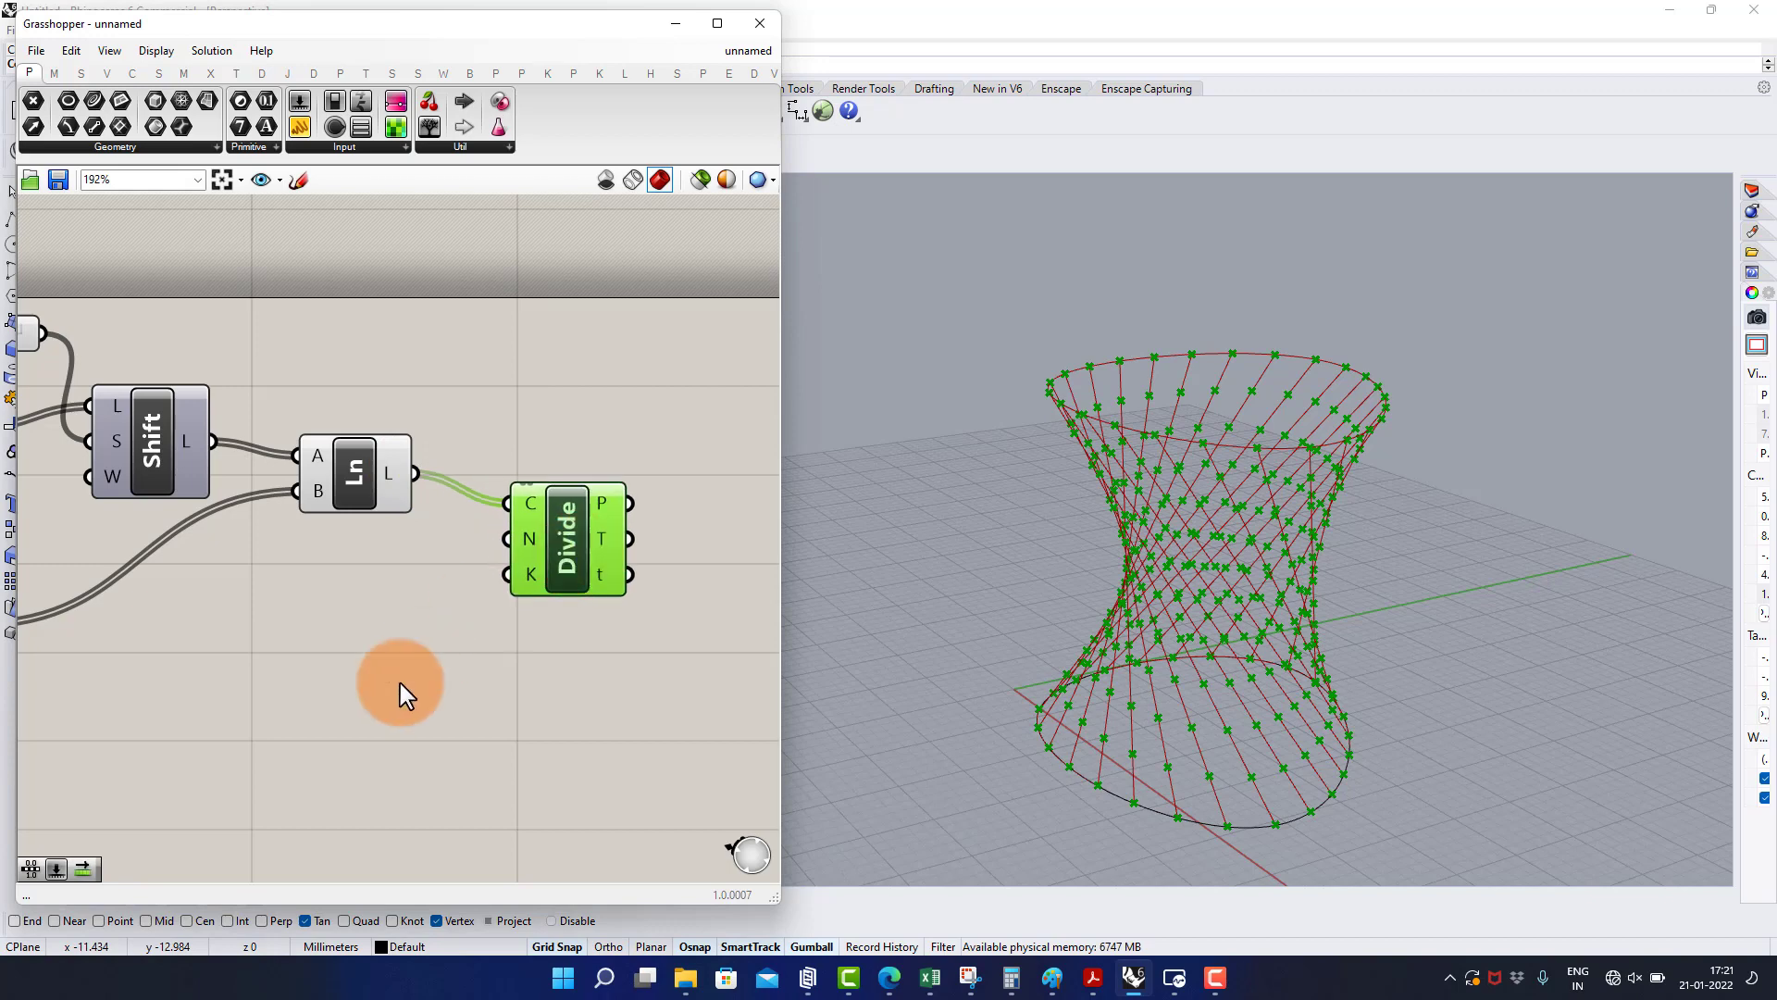
# - Add a number slider with value 5 and connect it to the N input of the Divide Curve component that divides the lines
pyautogui.moveTo(400, 683); pyautogui.dragTo(413, 631, button='right')
pyautogui.doubleClick(367, 546)
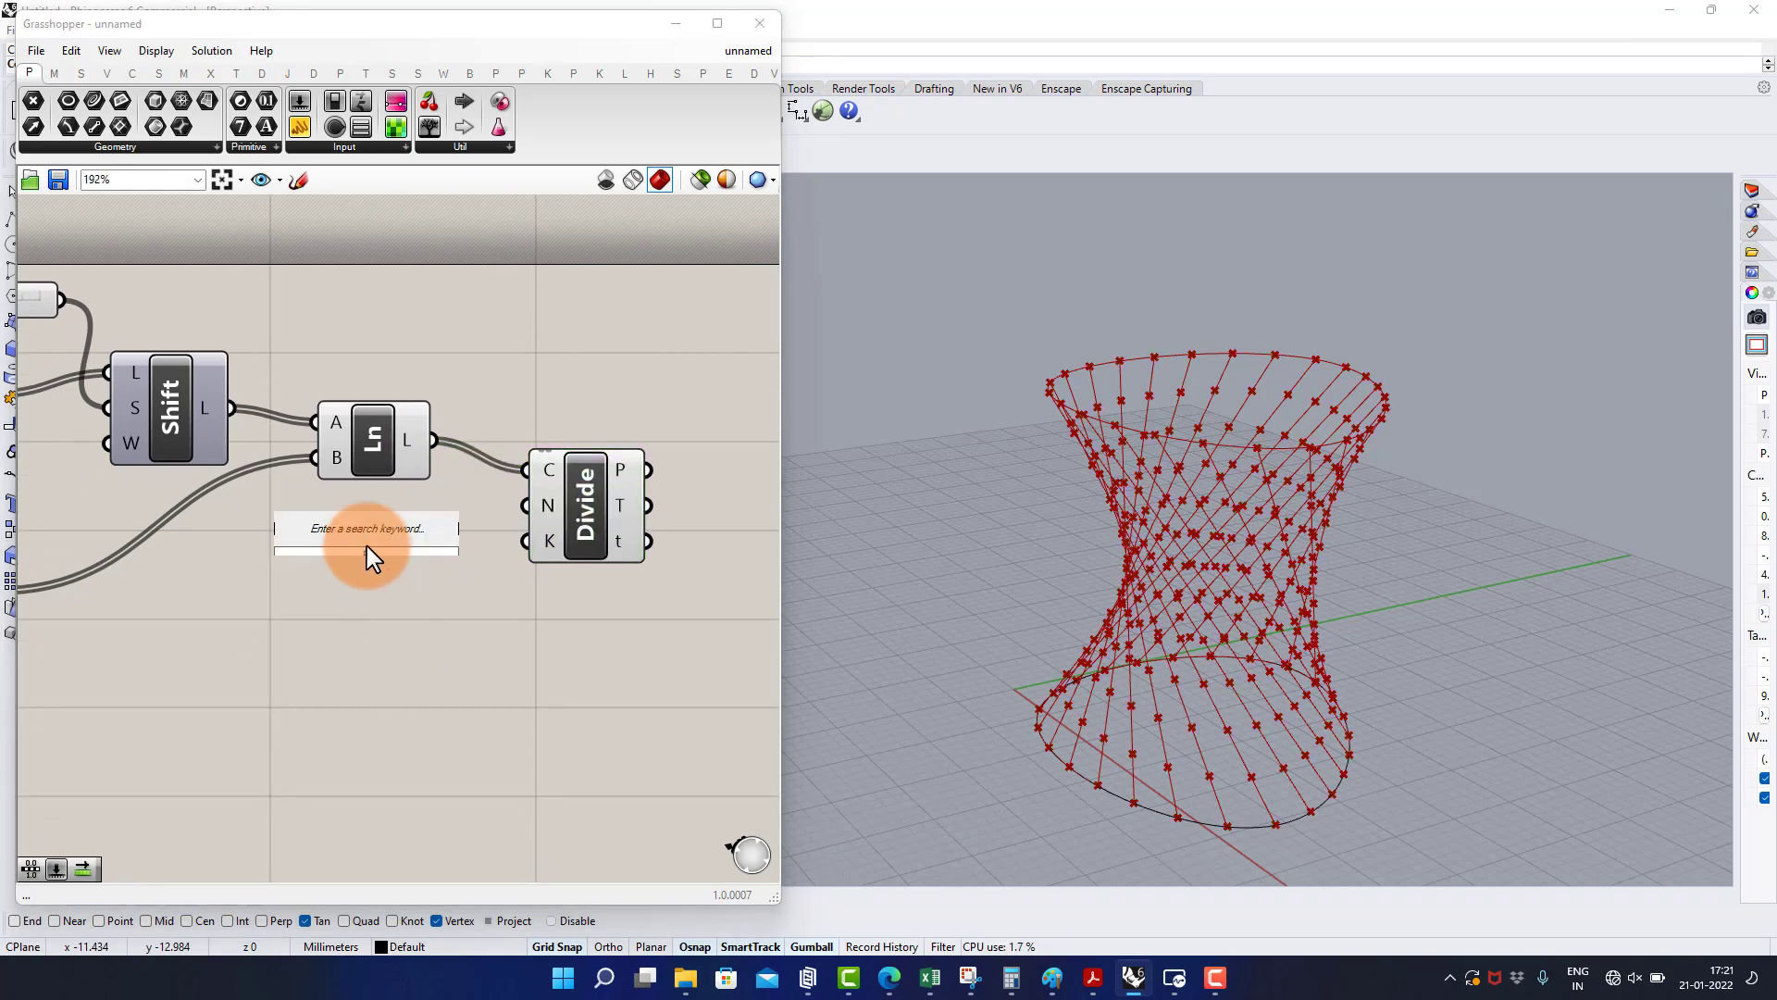
pyautogui.write('5')
pyautogui.press('Return')
pyautogui.moveTo(441, 552); pyautogui.dragTo(459, 571)
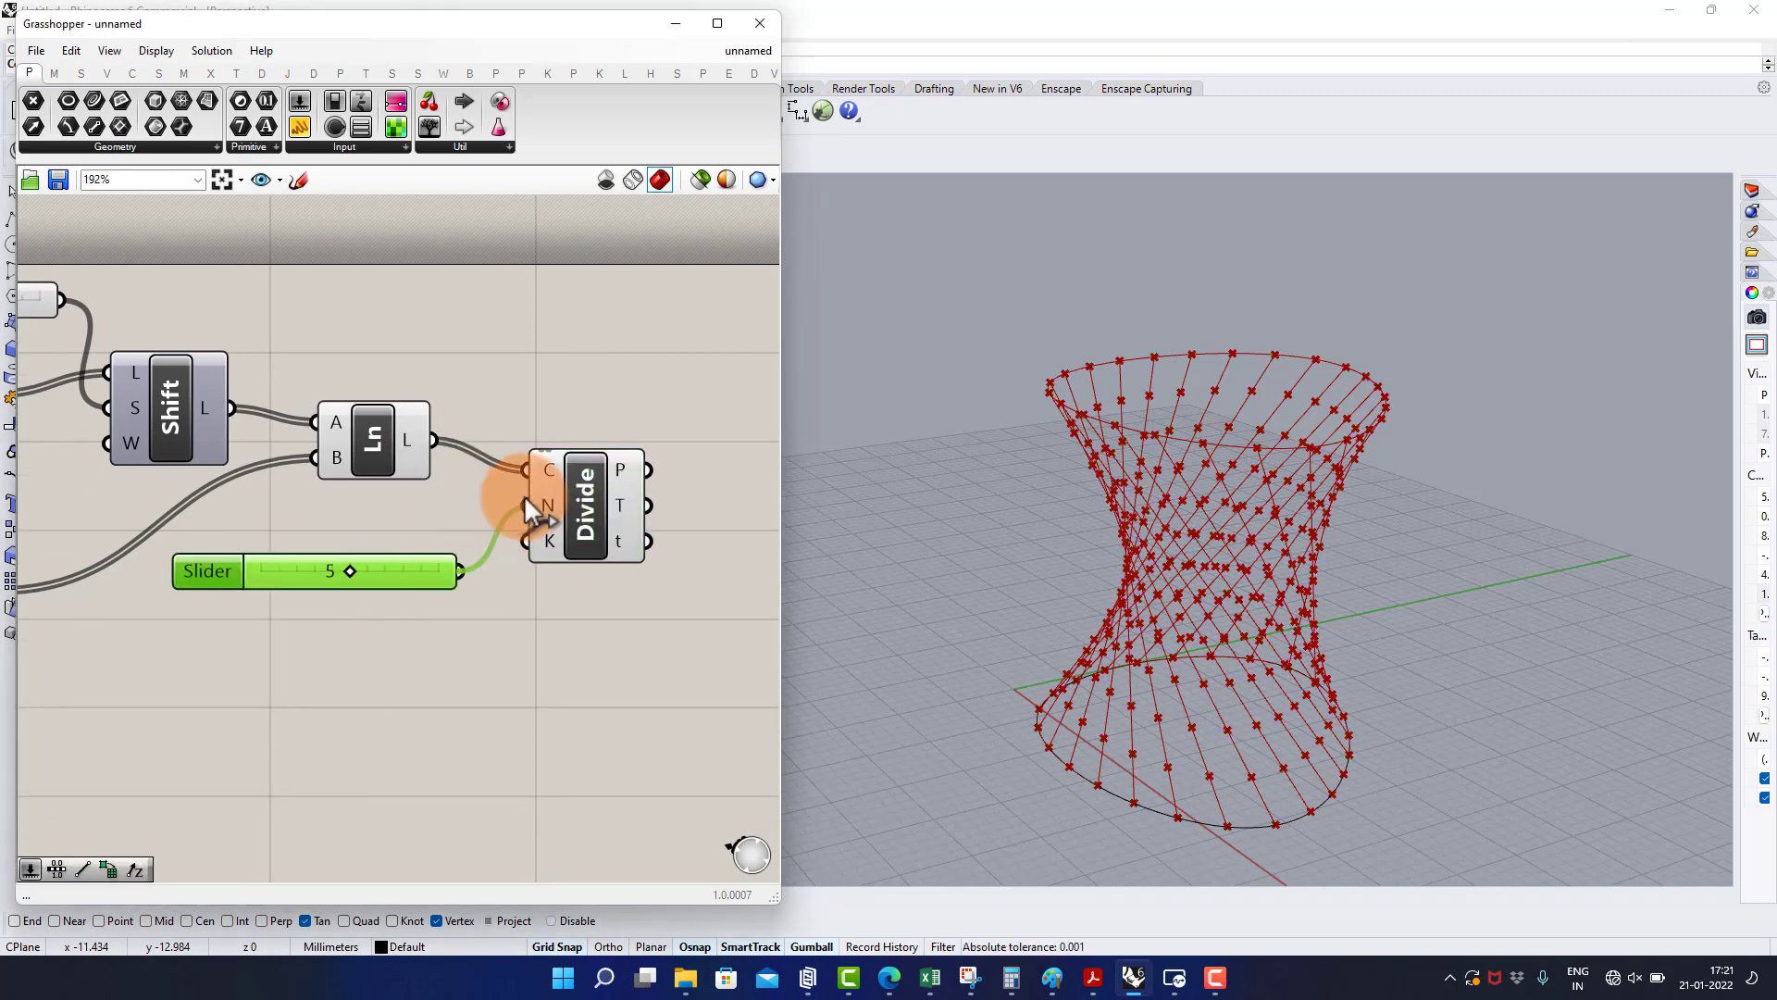
pyautogui.moveTo(524, 498); pyautogui.dragTo(525, 503)
pyautogui.moveTo(608, 508)
pyautogui.mouseDown(button='right')
pyautogui.moveTo(576, 508)
pyautogui.moveTo(594, 515)
pyautogui.mouseUp(button='right')
pyautogui.click(576, 509)
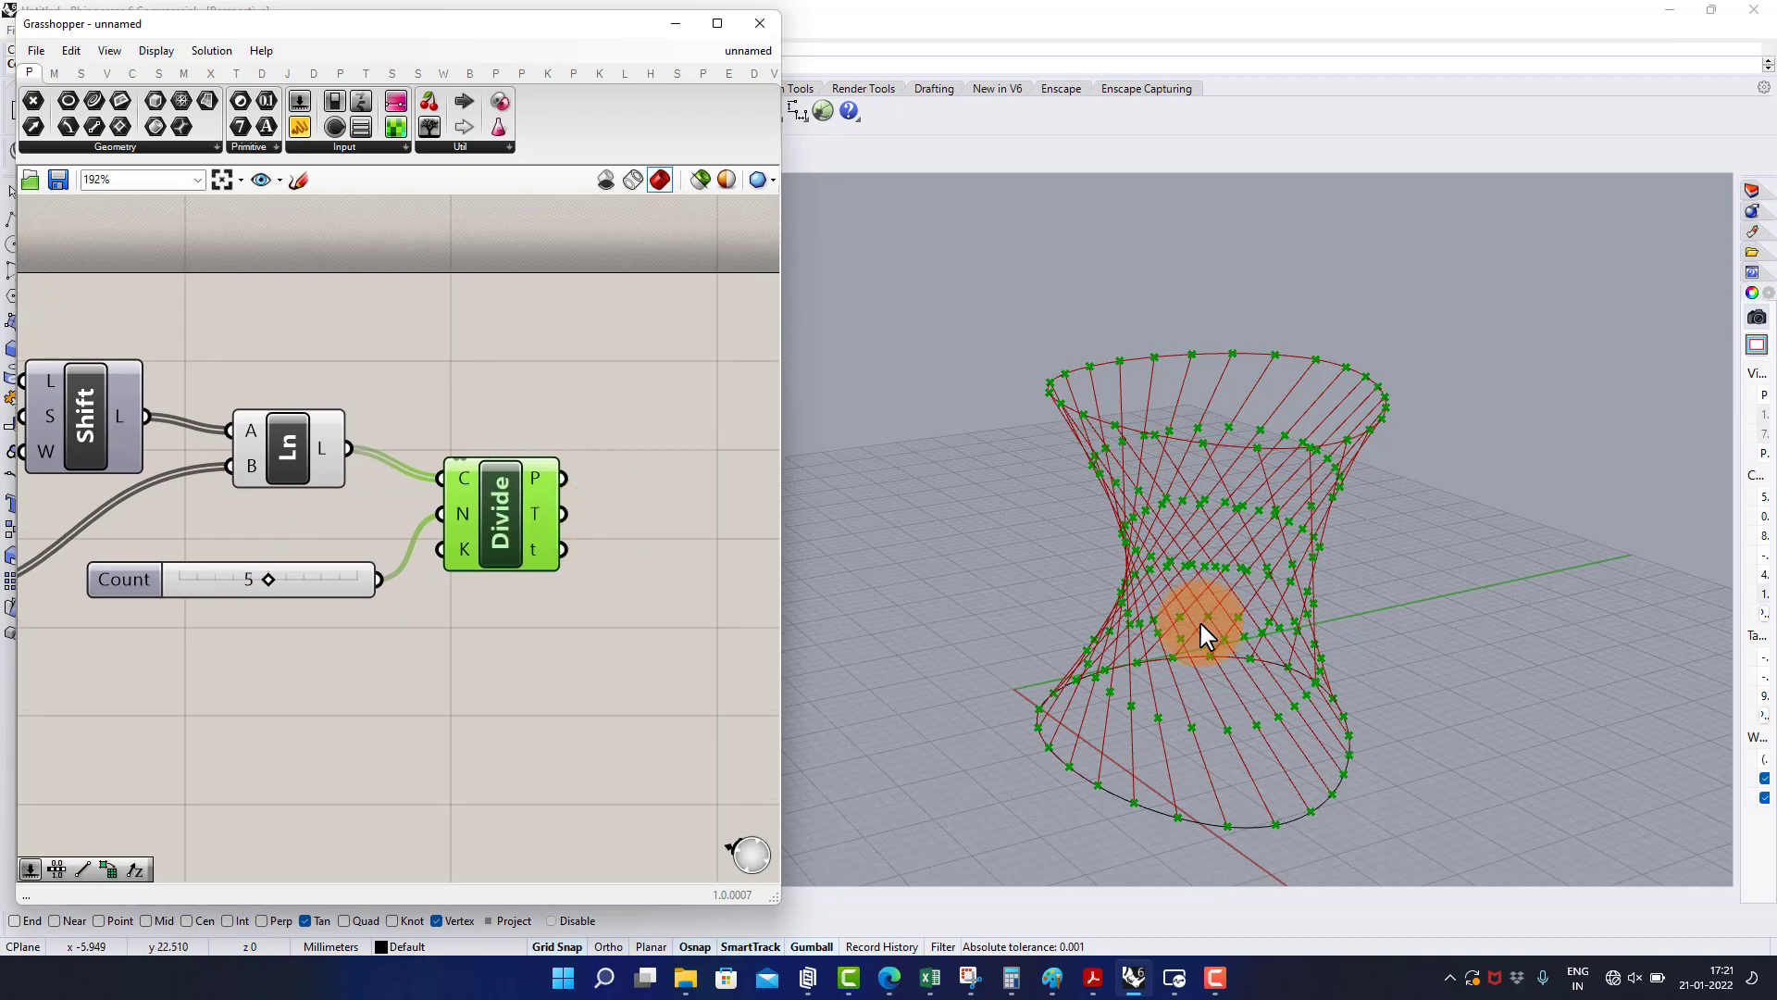
pyautogui.moveTo(1206, 635)
pyautogui.mouseDown(button='right')
pyautogui.moveTo(1259, 653)
pyautogui.moveTo(1231, 659)
pyautogui.mouseUp(button='right')
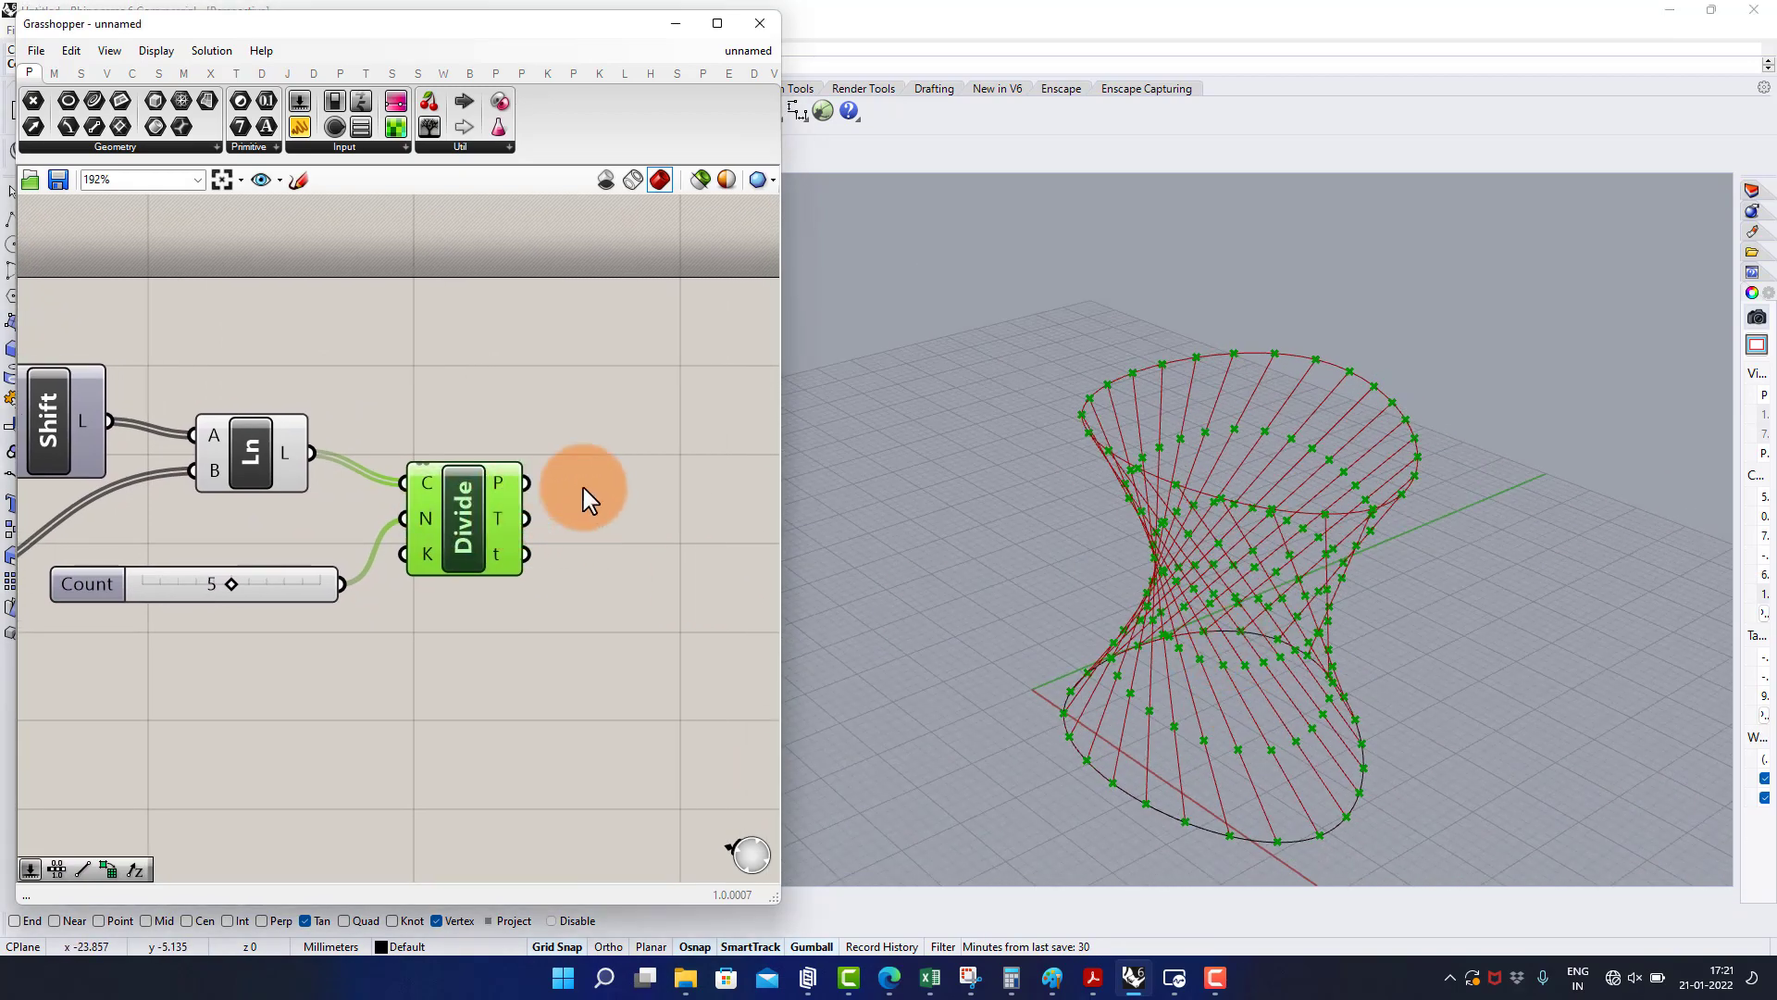
# - Add a Flip Matrix component and connect the new Divide Curve's points output to its D input
pyautogui.doubleClick(583, 487)
pyautogui.write('flip')
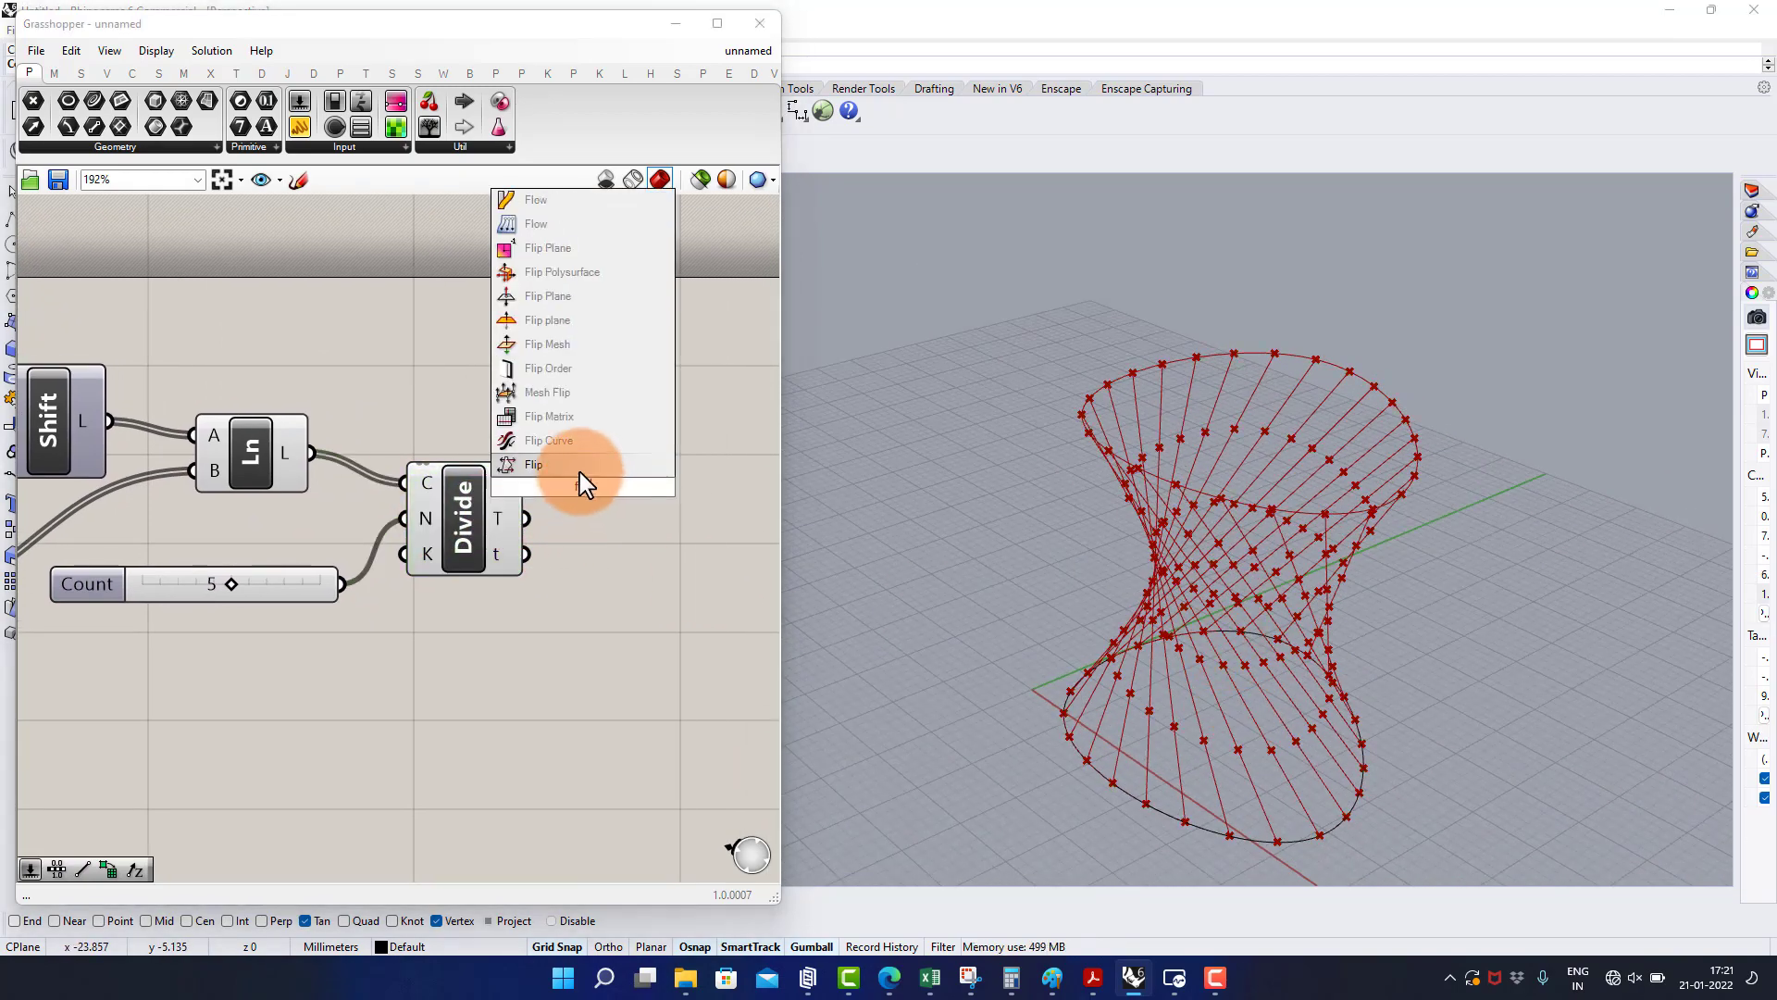
pyautogui.click(594, 416)
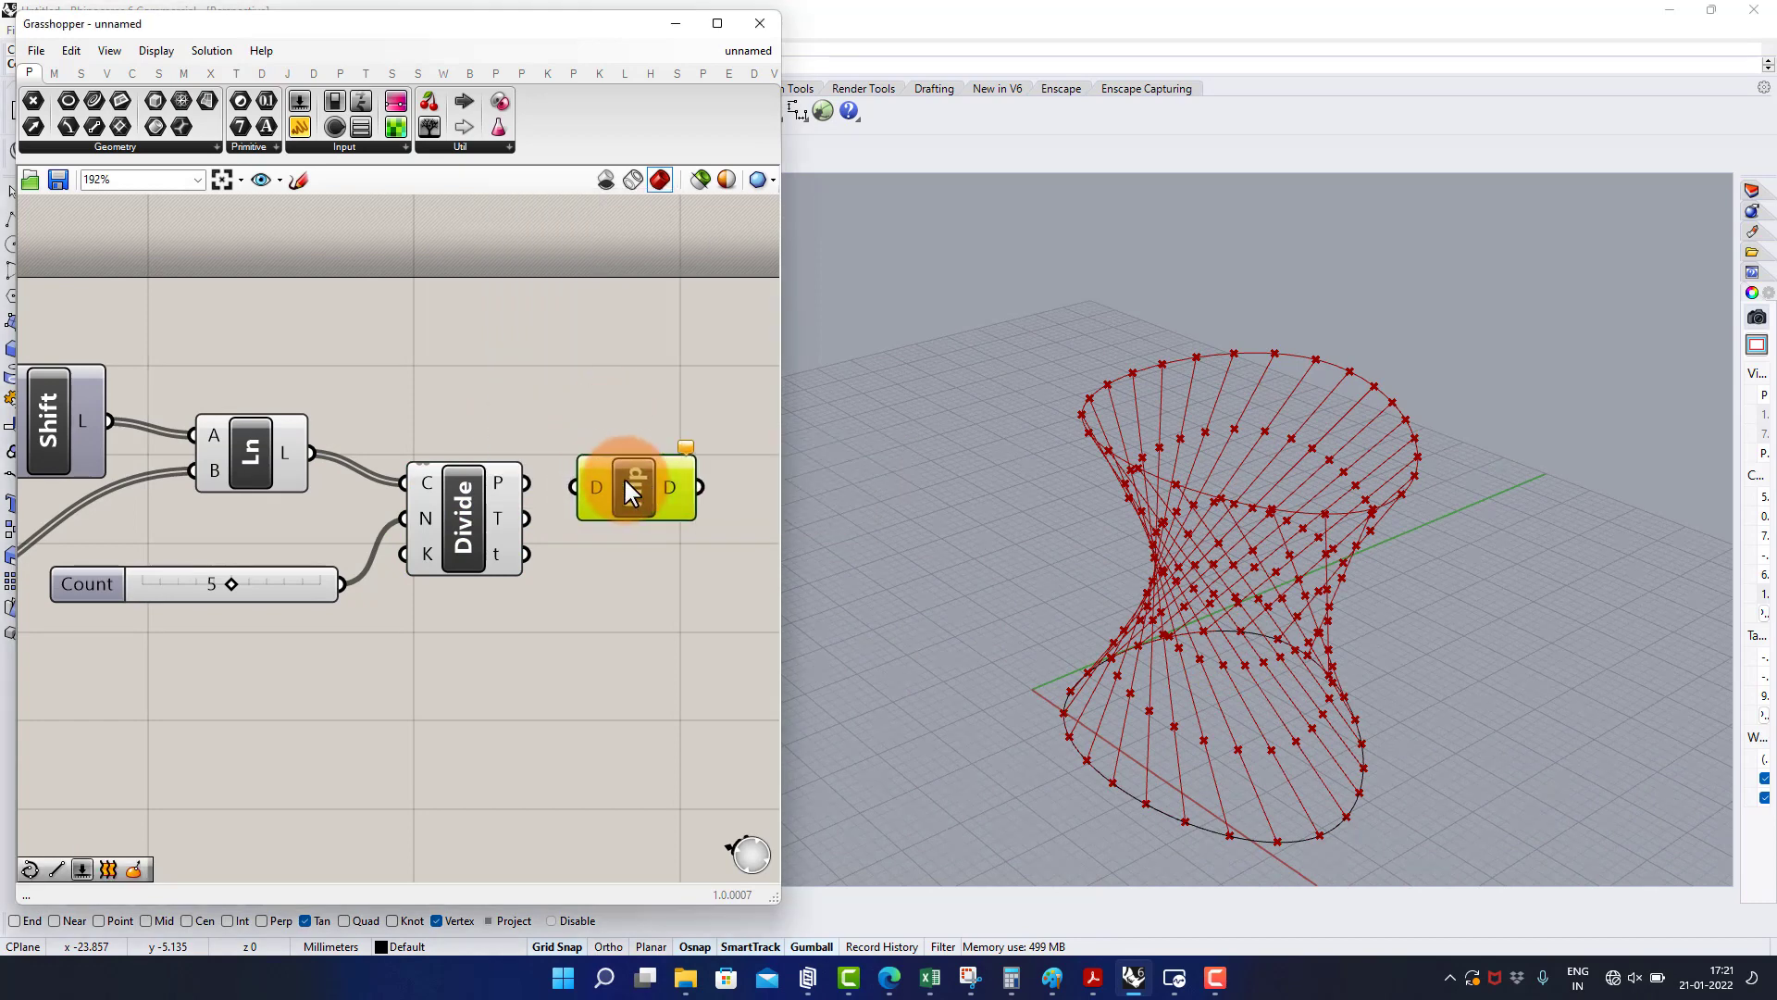
pyautogui.moveTo(537, 483); pyautogui.dragTo(574, 487)
pyautogui.click(615, 447)
# - Add an Interpolate curve component and connect the Flip Matrix output to its V input
pyautogui.moveTo(664, 463); pyautogui.dragTo(507, 458, button='right')
pyautogui.doubleClick(630, 486)
pyautogui.write('inter')
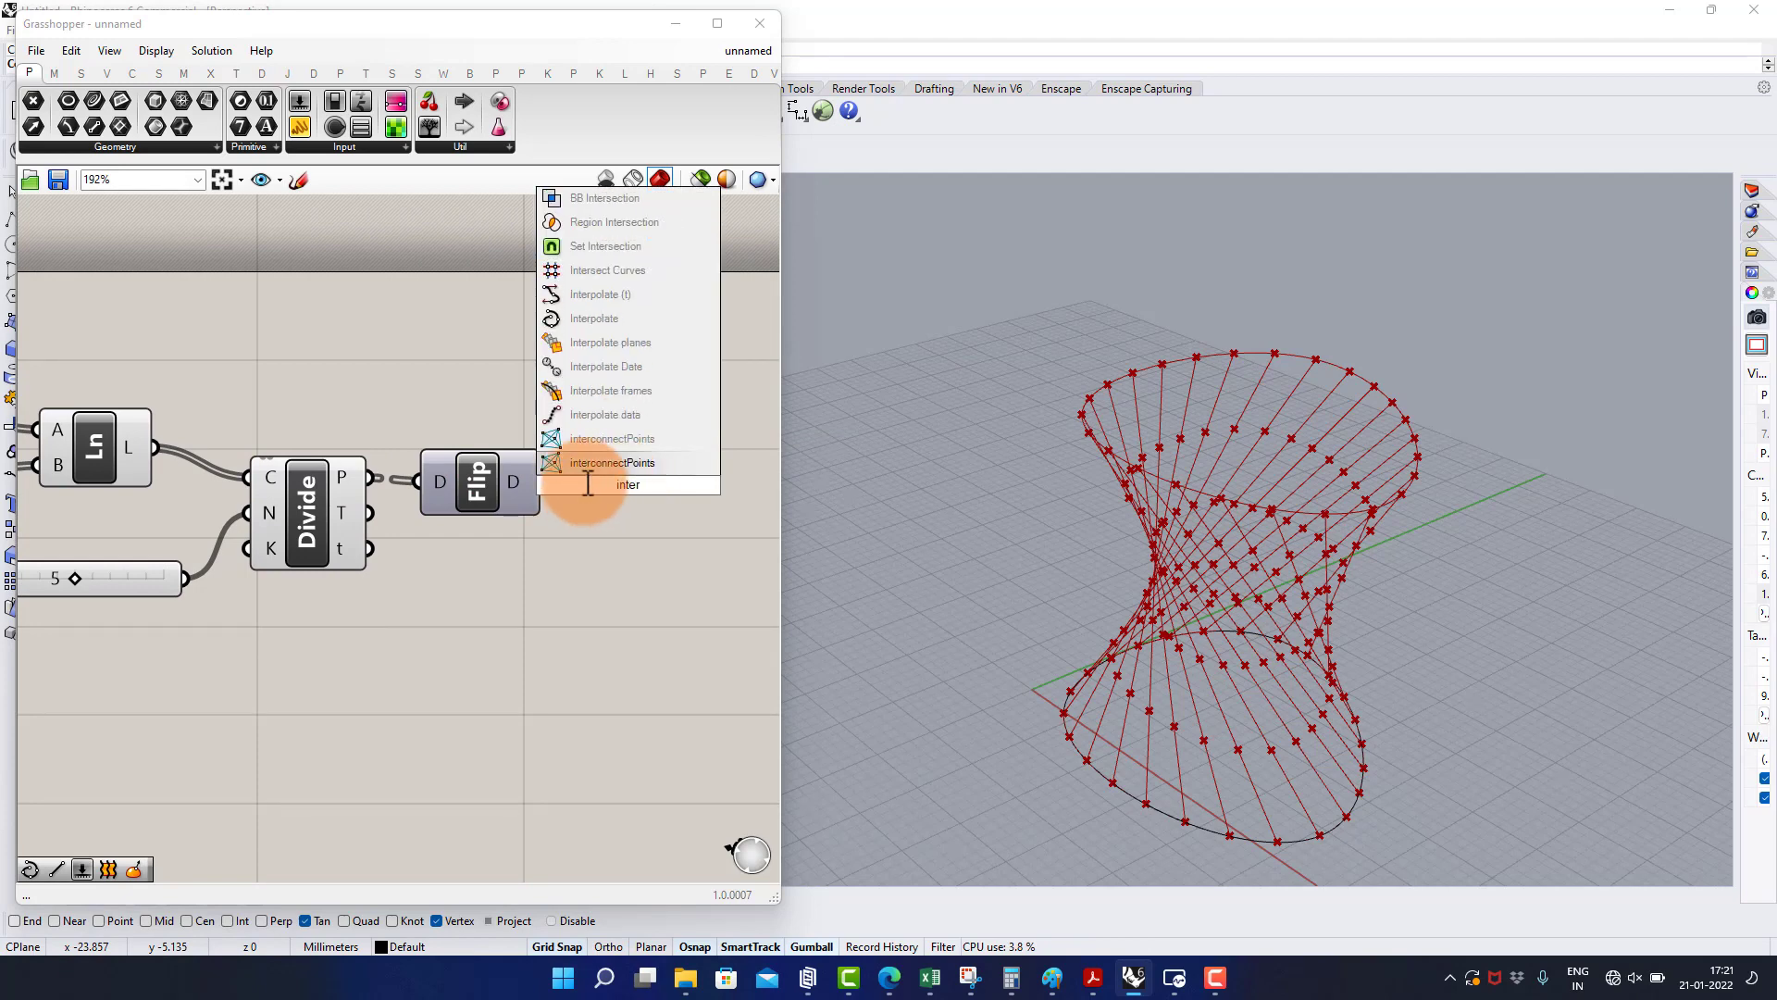
pyautogui.click(587, 322)
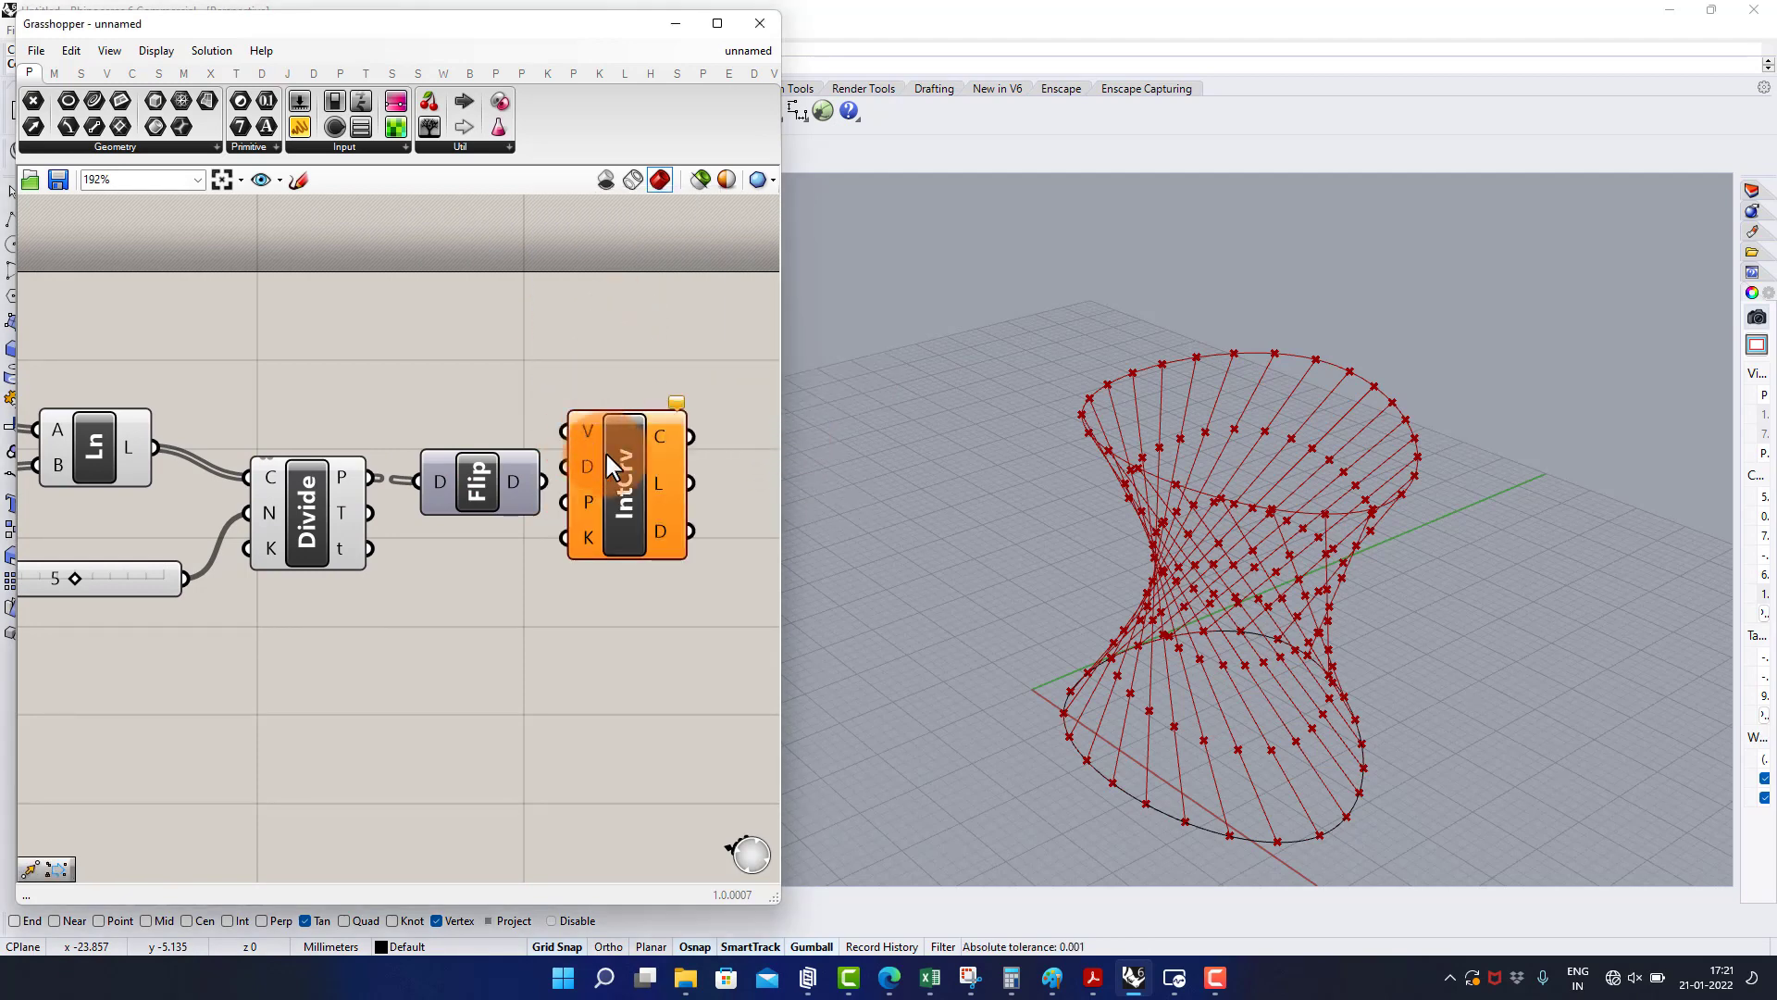
pyautogui.moveTo(544, 481); pyautogui.dragTo(586, 454)
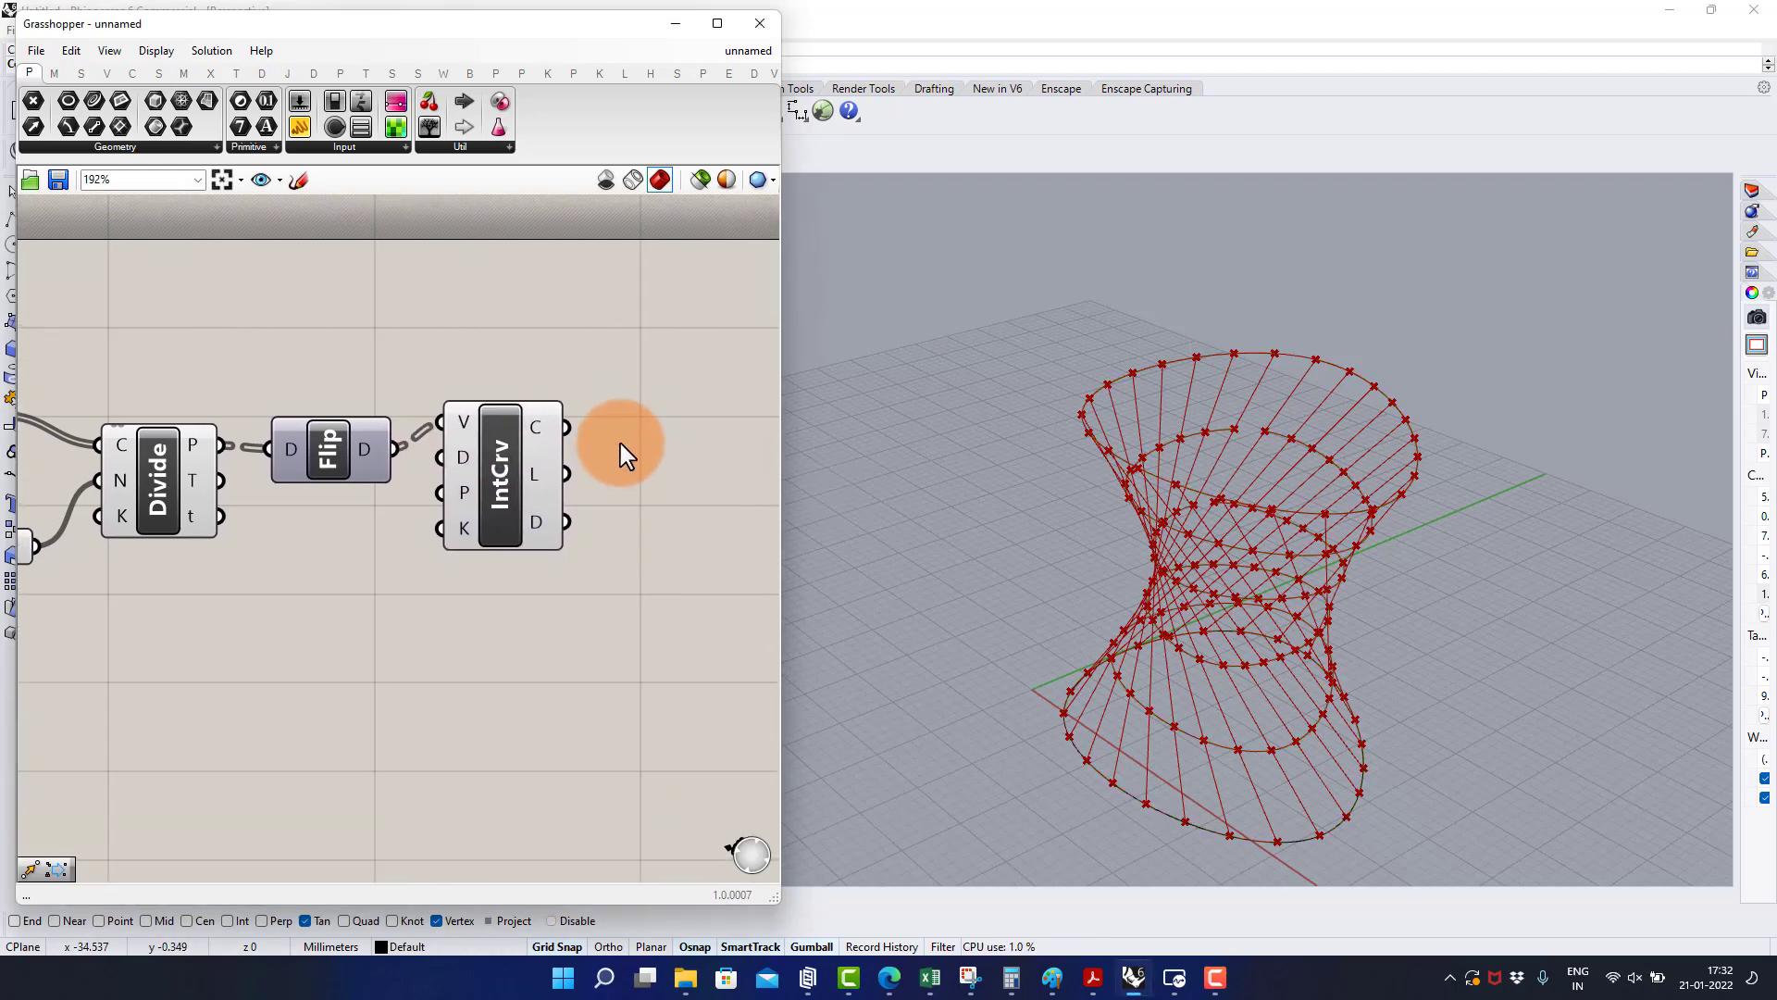
# - Add a Boundary Surfaces component and connect the interpolated curves to its E input
pyautogui.doubleClick(622, 442)
pyautogui.write('bound')
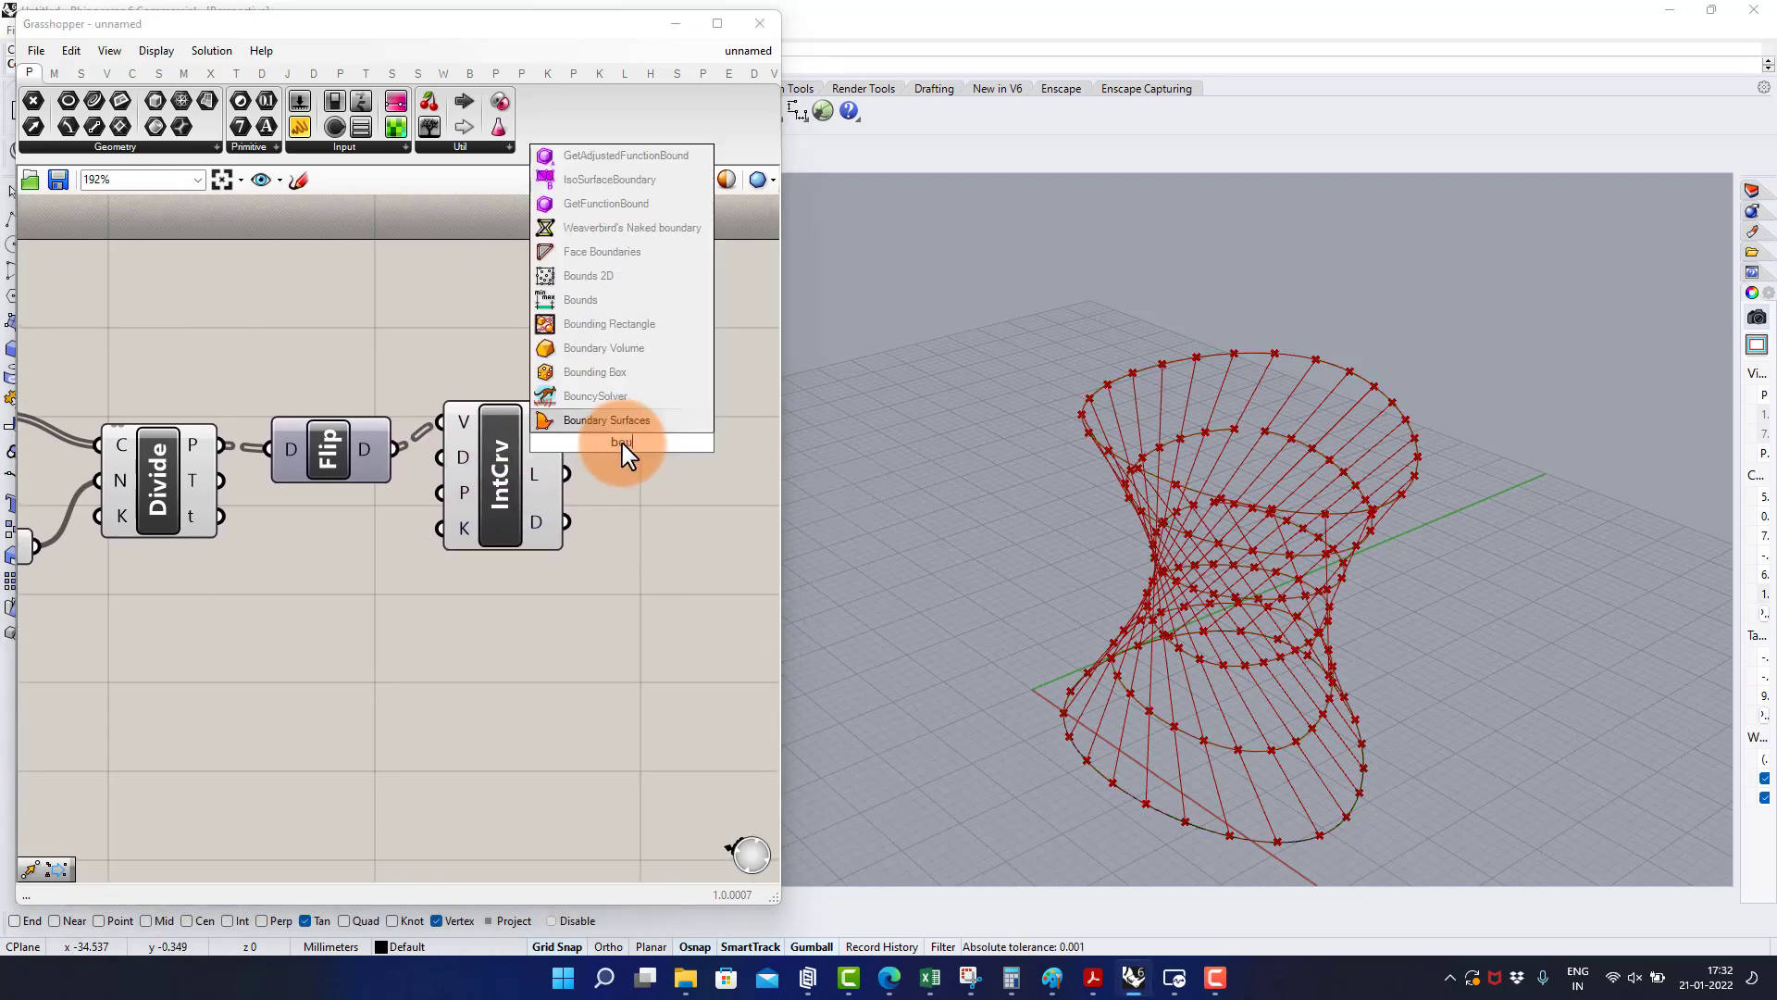
pyautogui.click(631, 420)
pyautogui.moveTo(647, 442)
pyautogui.mouseDown()
pyautogui.moveTo(690, 443)
pyautogui.moveTo(619, 444)
pyautogui.mouseUp()
pyautogui.moveTo(646, 586); pyautogui.dragTo(497, 579, button='right')
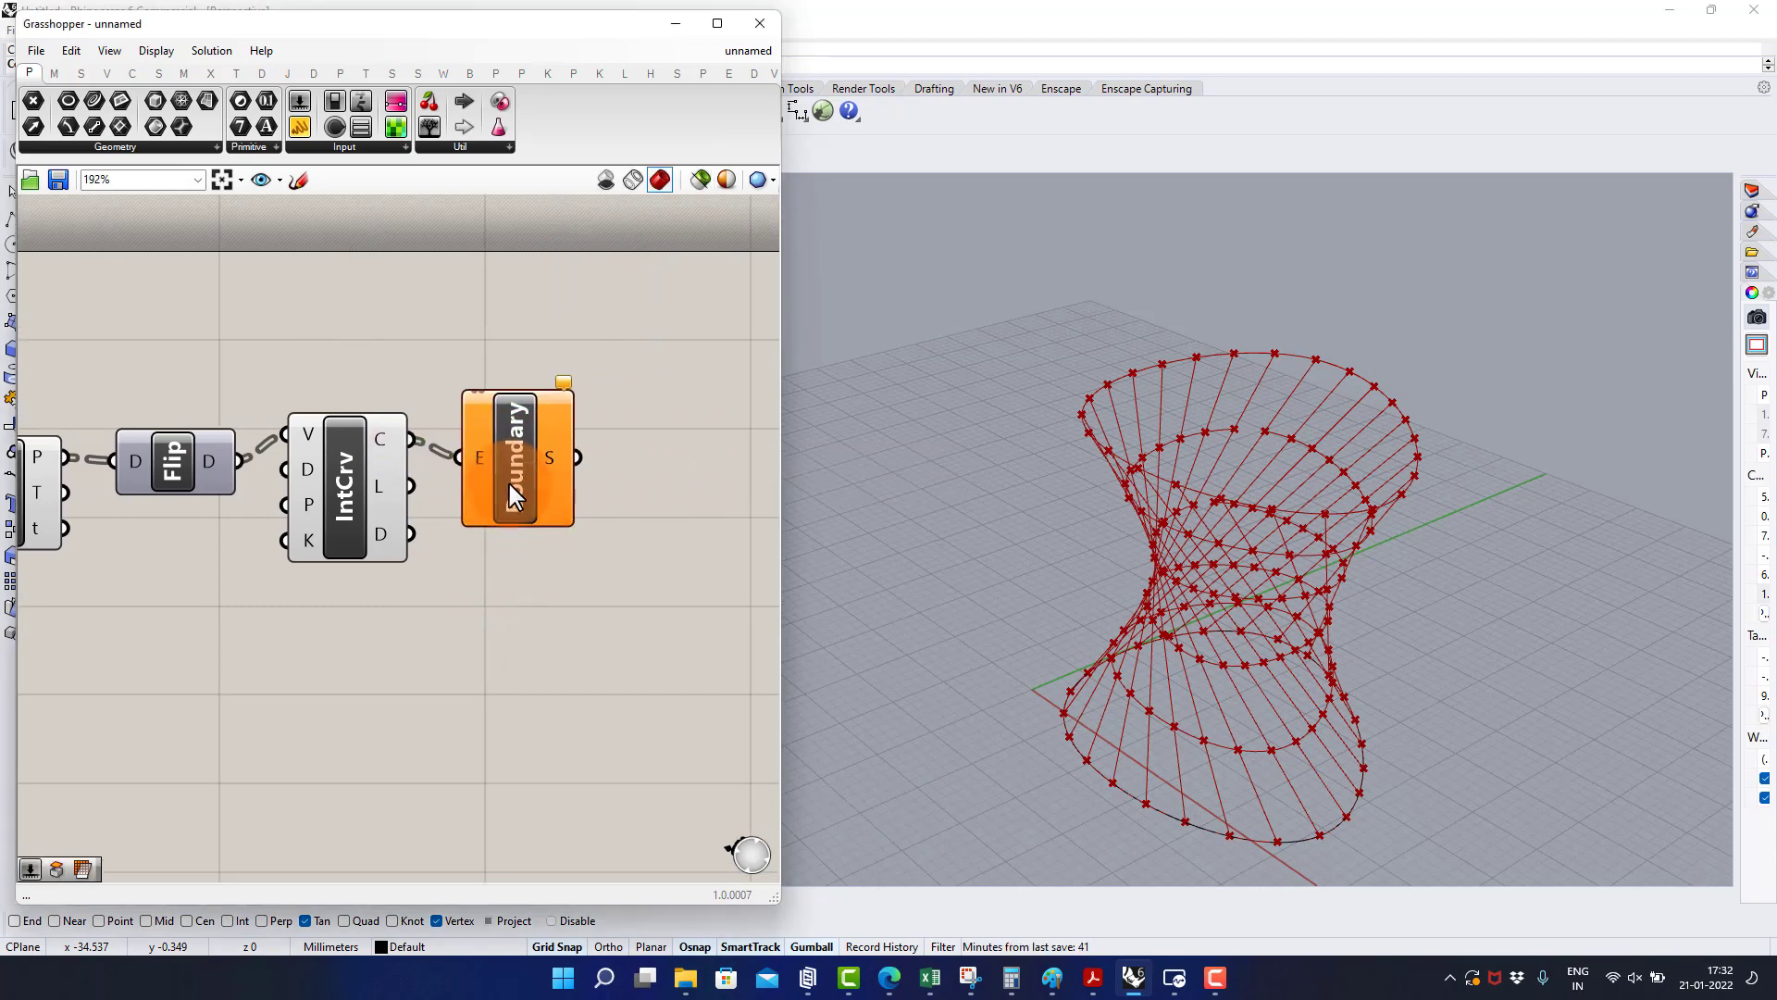
pyautogui.moveTo(521, 460); pyautogui.dragTo(530, 442)
pyautogui.click(303, 560)
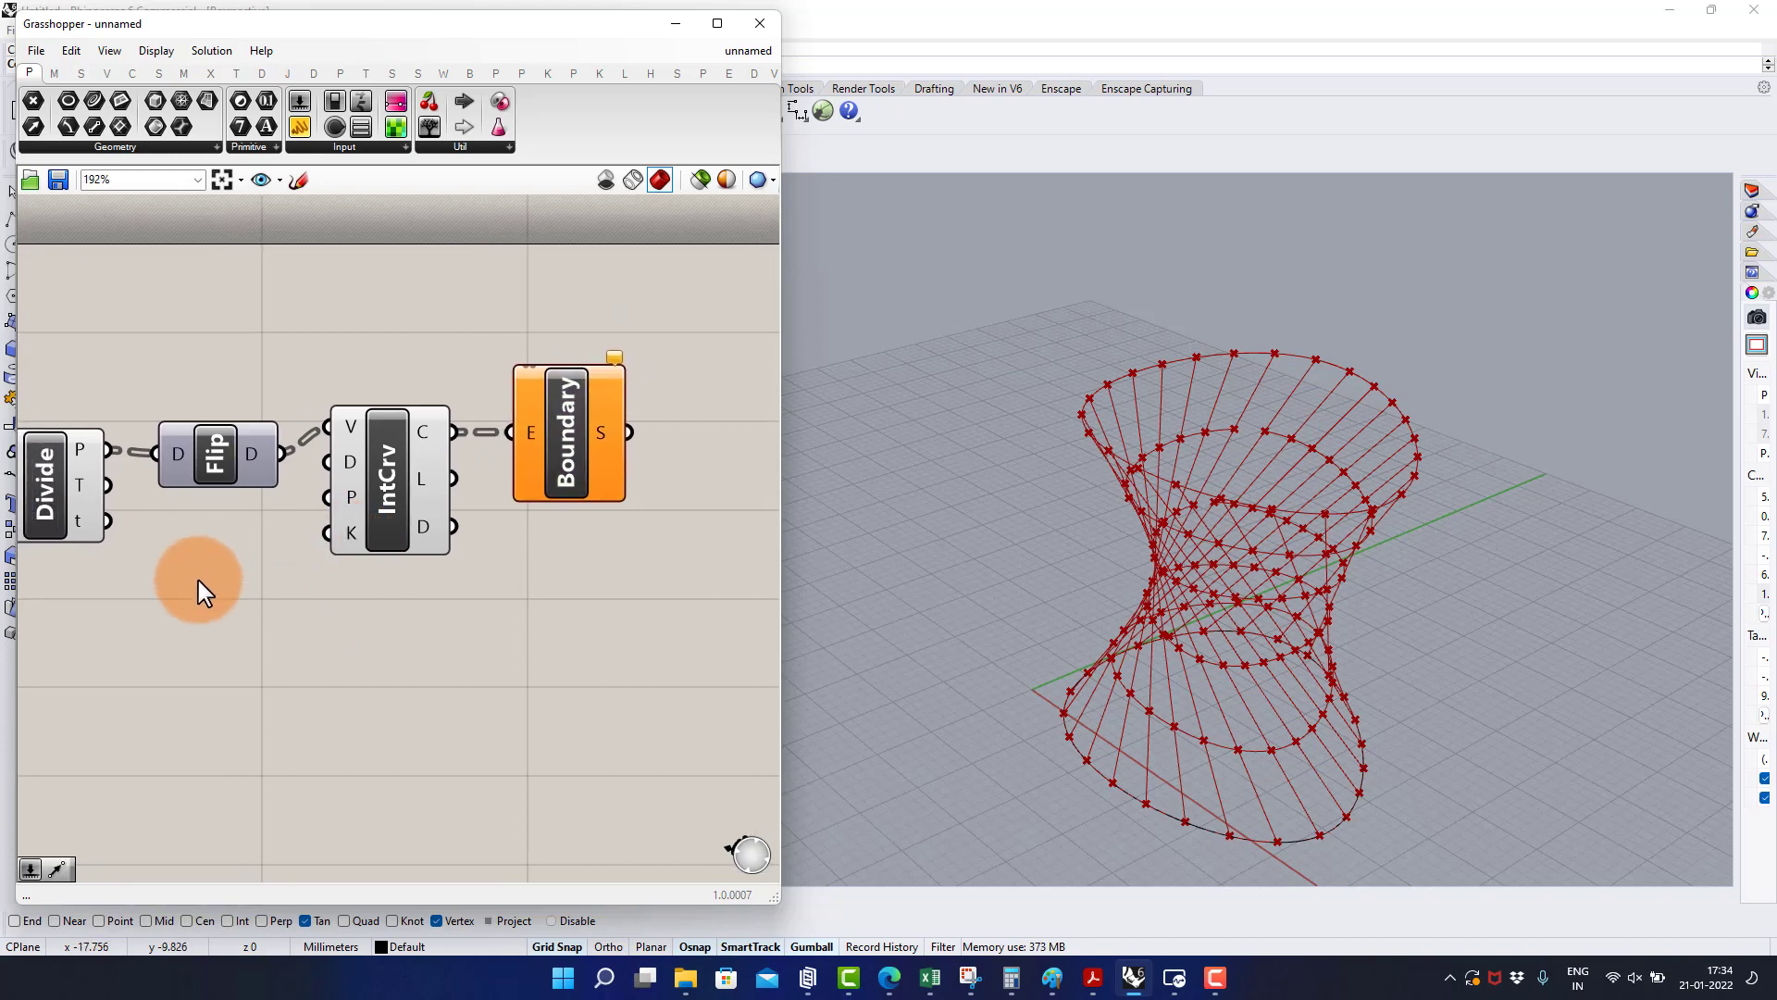
# - Add a Boolean Toggle, connect it to the Interpolate component's P input, and set it to True
pyautogui.doubleClick(200, 580)
pyautogui.write('toggle')
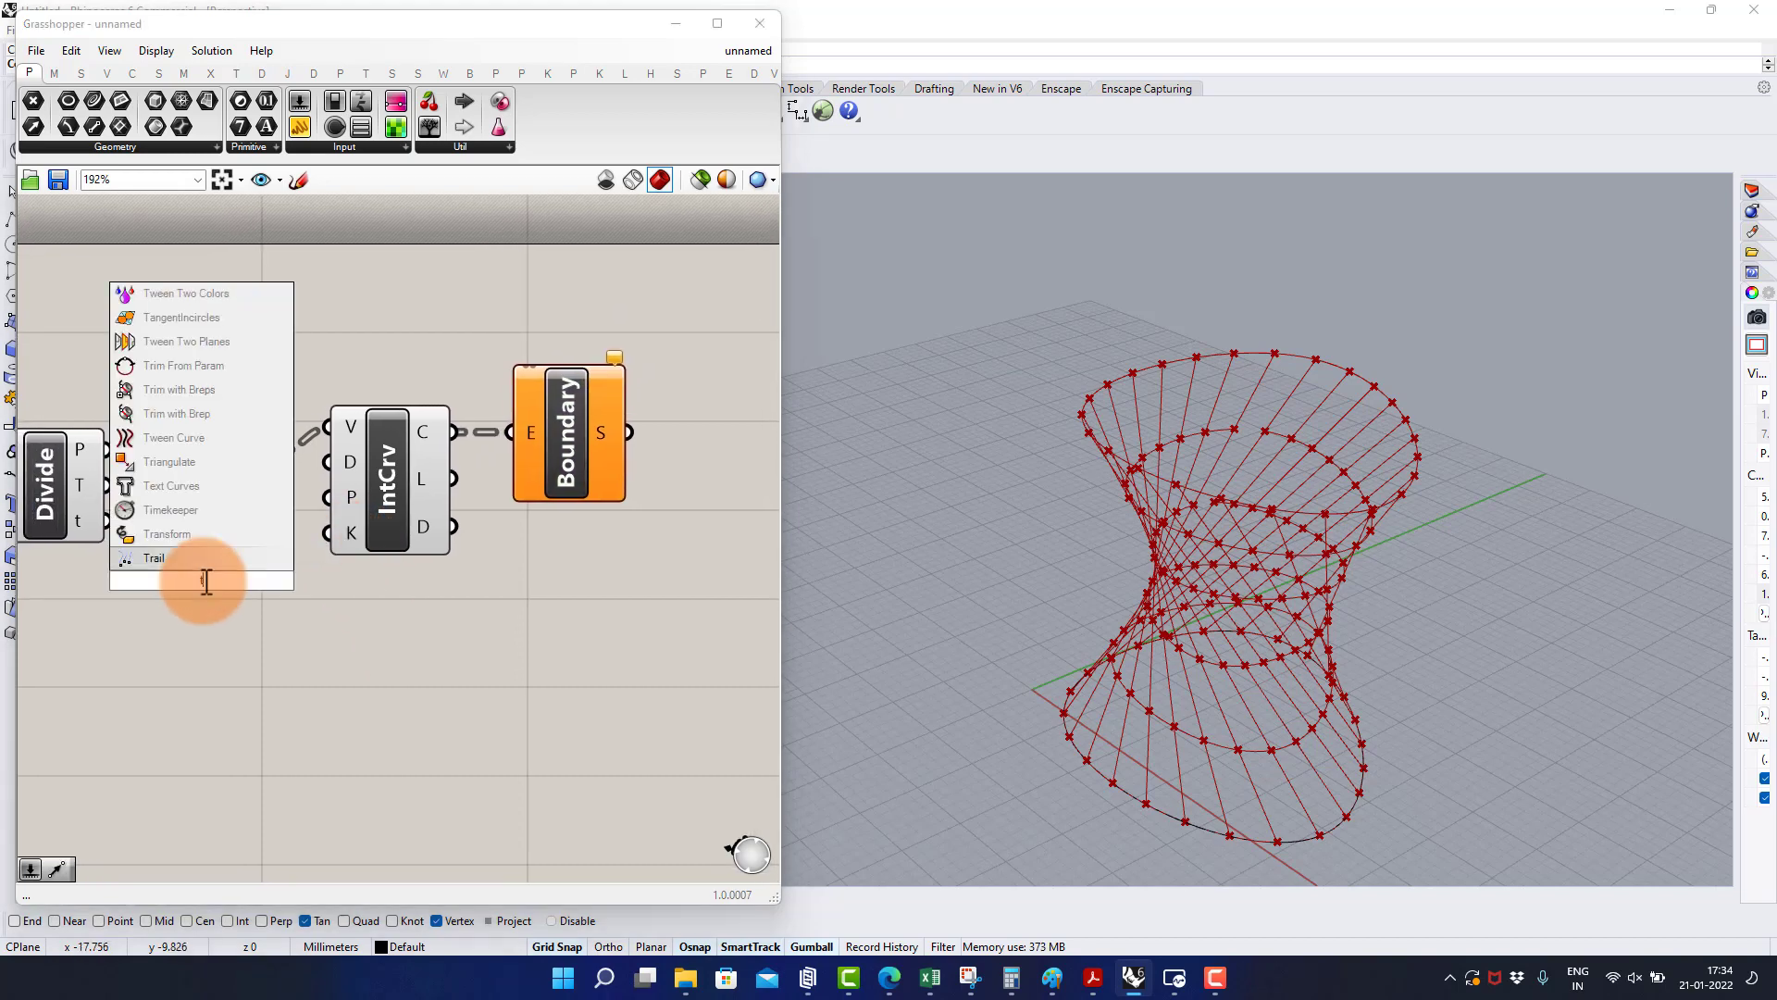
pyautogui.press('Return')
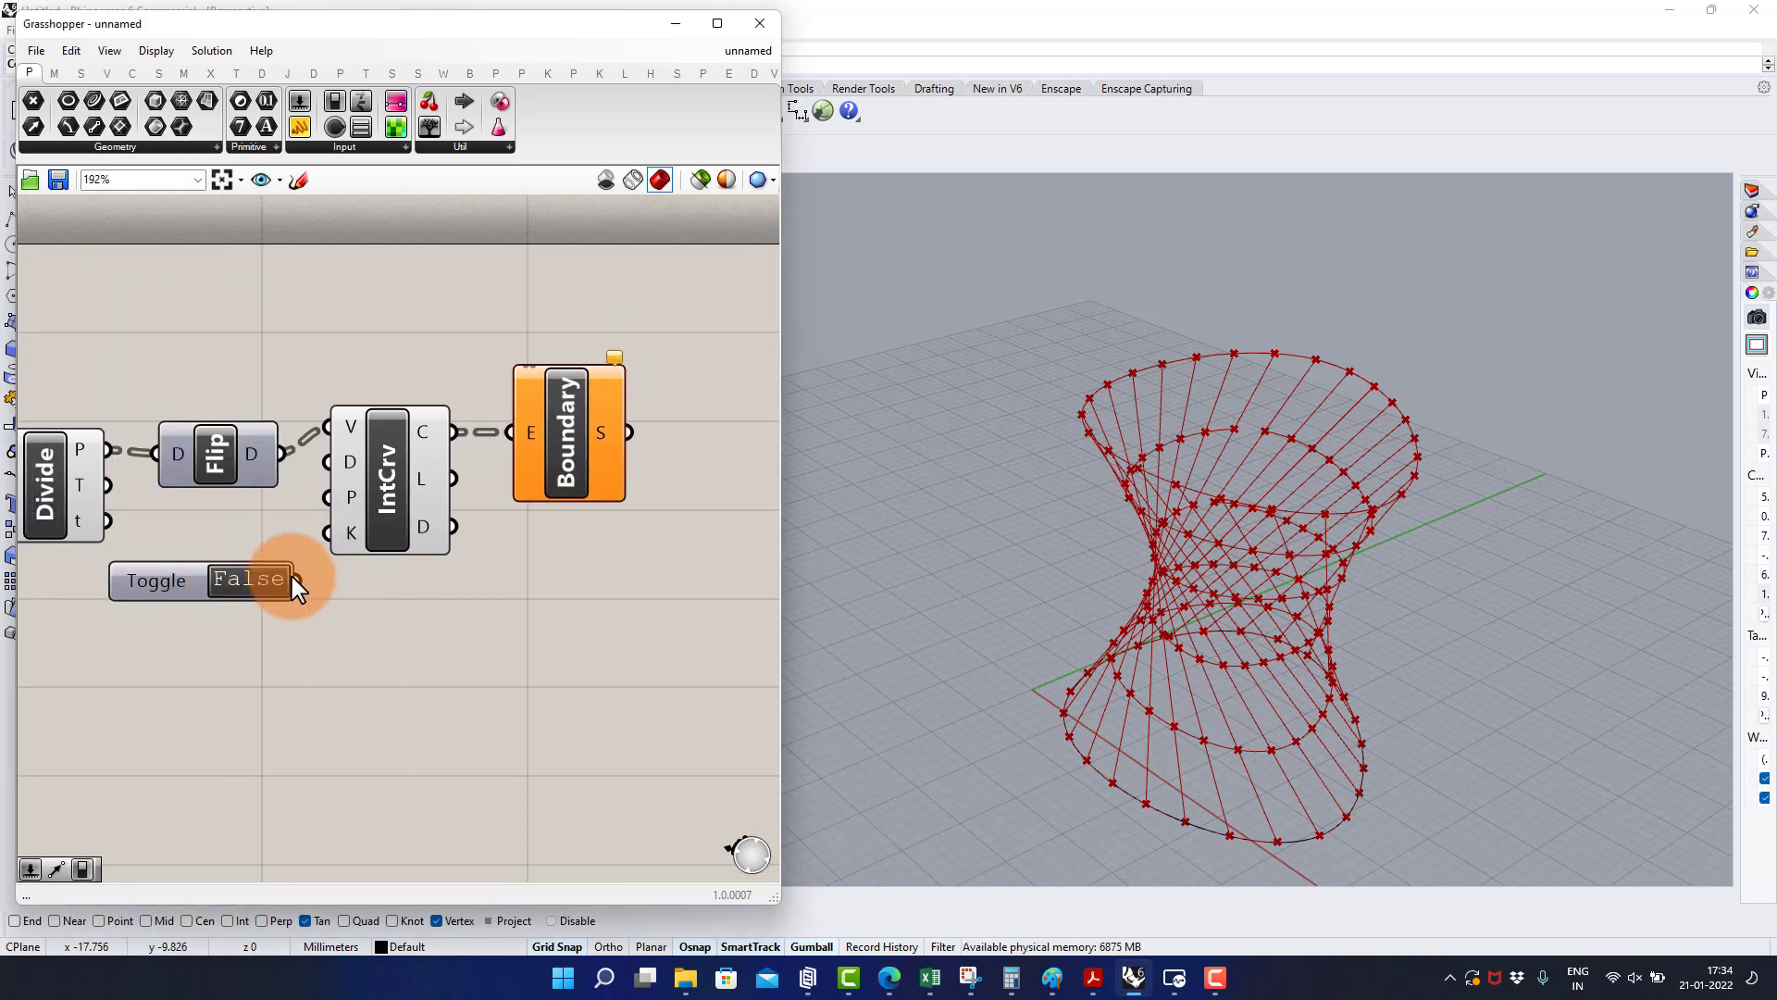
pyautogui.moveTo(295, 581); pyautogui.dragTo(307, 504)
pyautogui.doubleClick(242, 580)
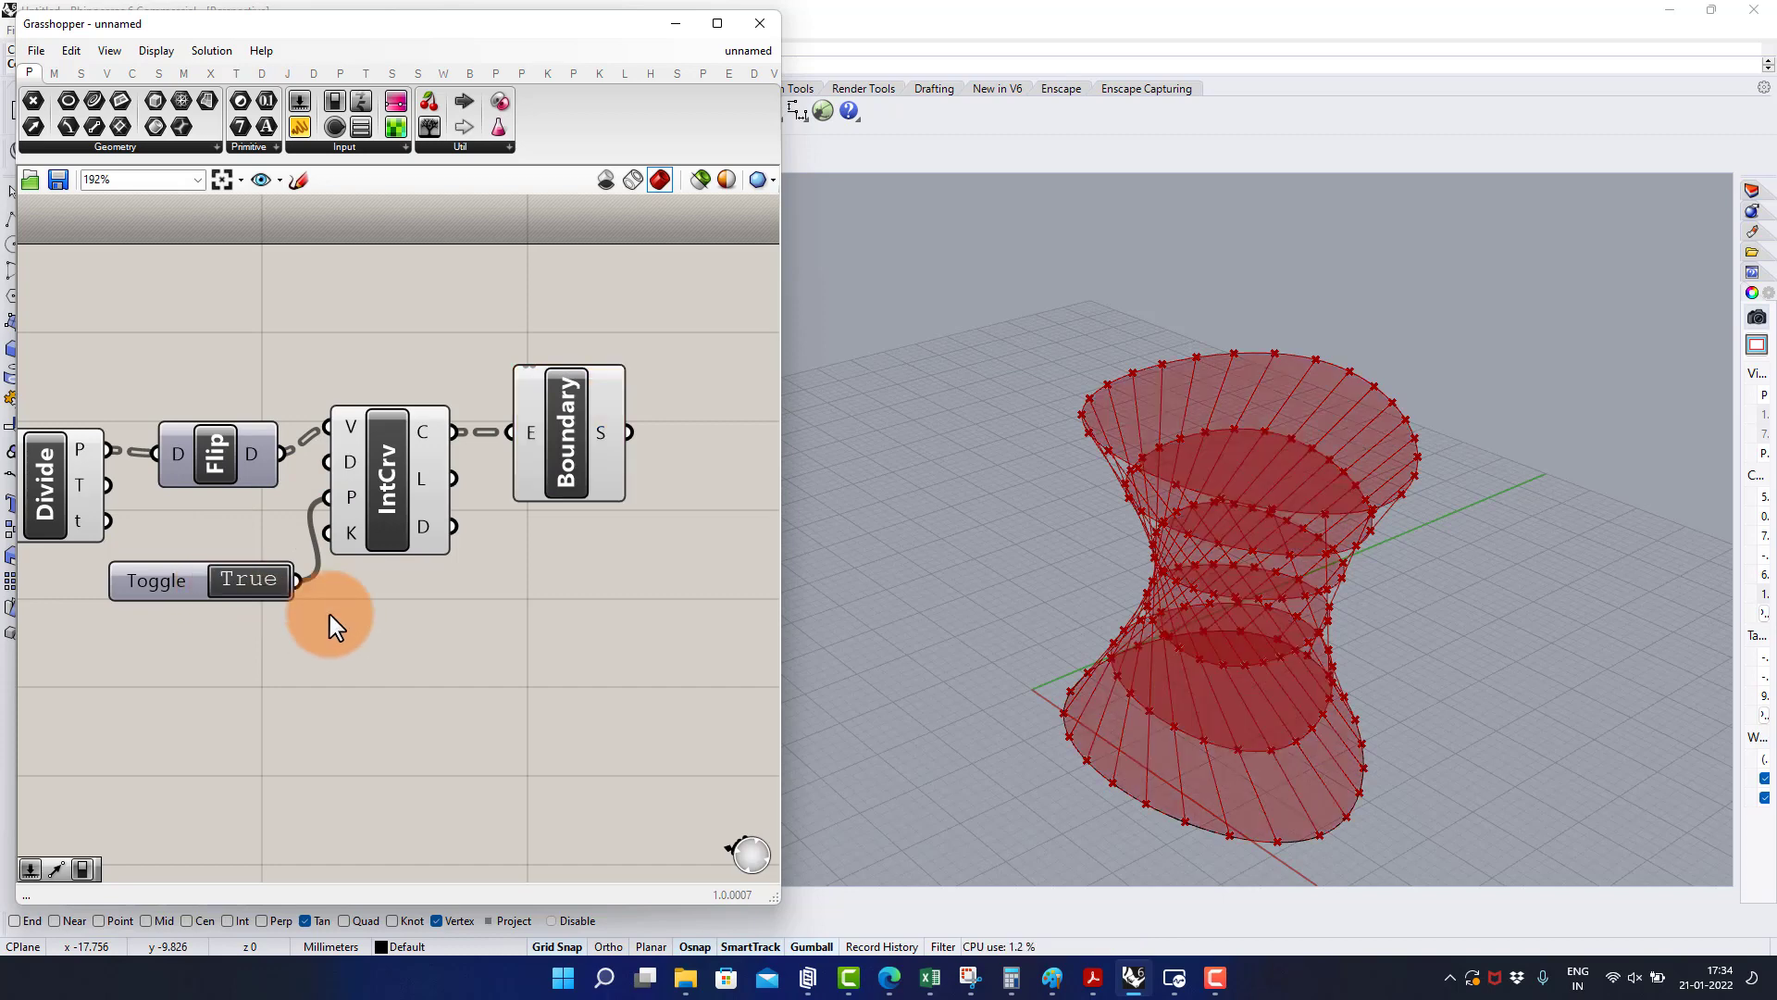
pyautogui.moveTo(478, 559); pyautogui.dragTo(307, 601, button='right')
pyautogui.moveTo(1085, 618); pyautogui.dragTo(1140, 578, button='right')
# - Add an Extrude component and connect the Boundary Surfaces output to its B input
pyautogui.doubleClick(536, 496)
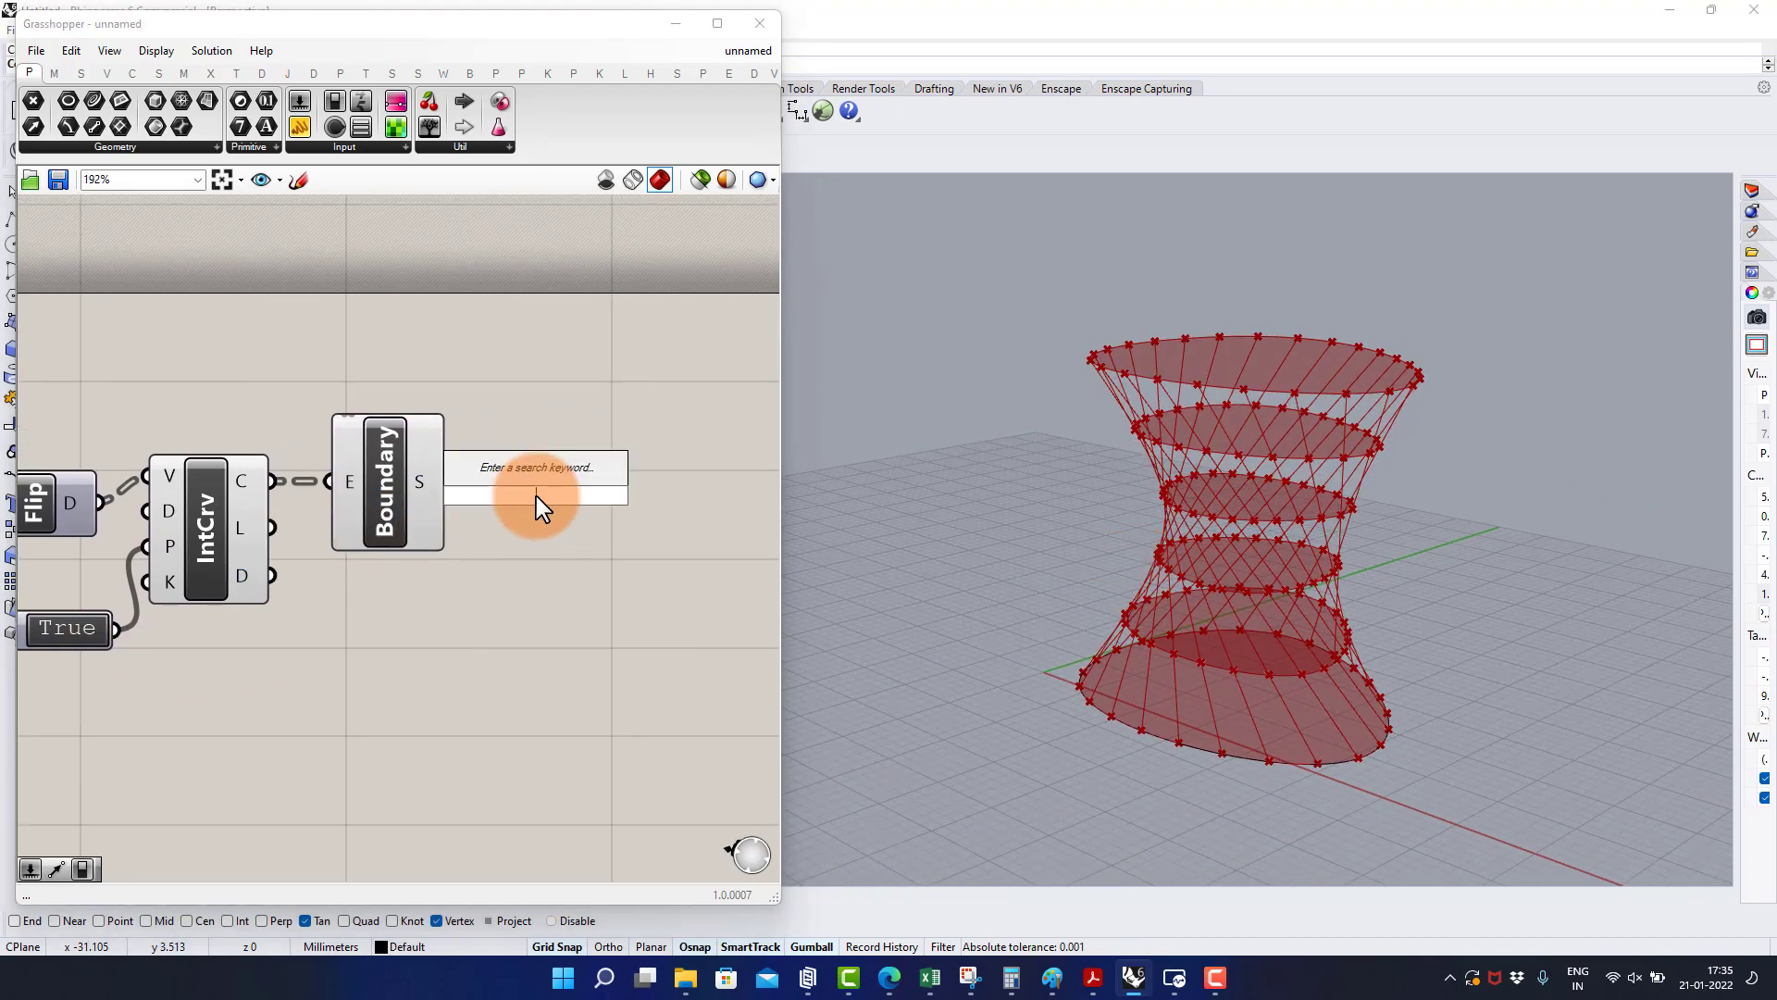
pyautogui.write('extr')
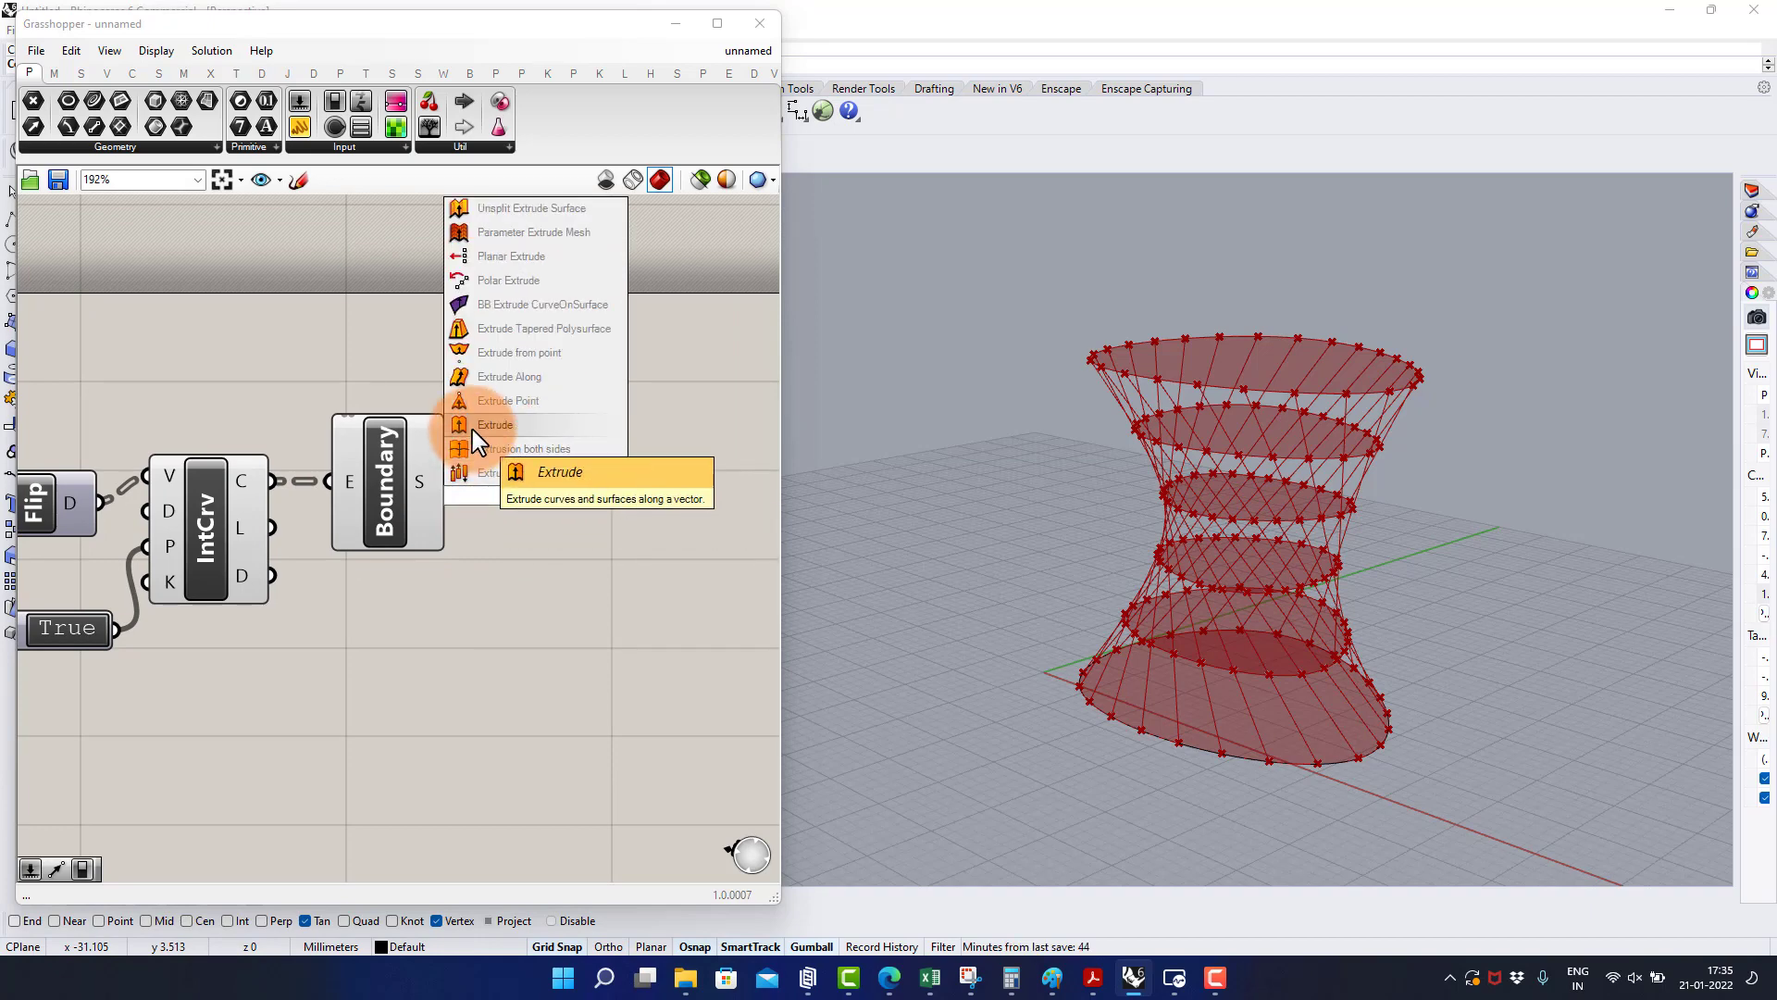
pyautogui.click(495, 472)
pyautogui.scroll(1, 500, 477)
pyautogui.moveTo(496, 472); pyautogui.dragTo(629, 545)
# - Add a number slider with value 0.25 and connect it to the Extrude component's D input
pyautogui.doubleClick(385, 693)
pyautogui.write('0.25')
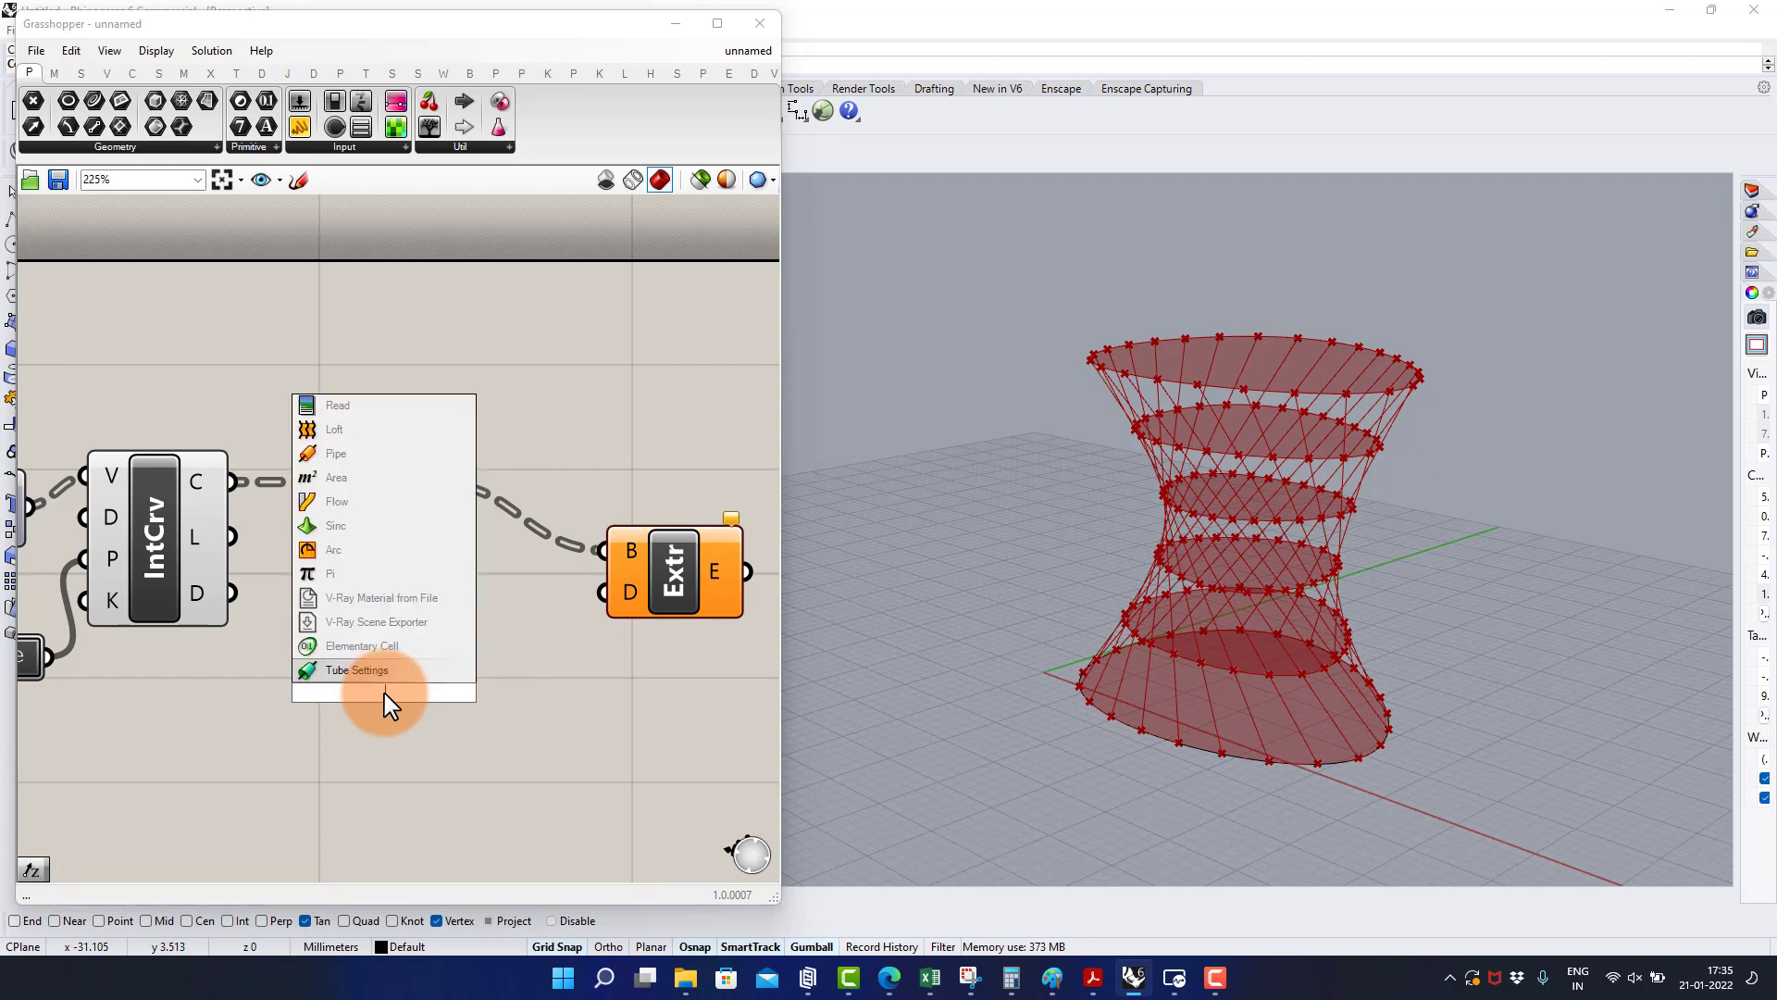
pyautogui.press('Return')
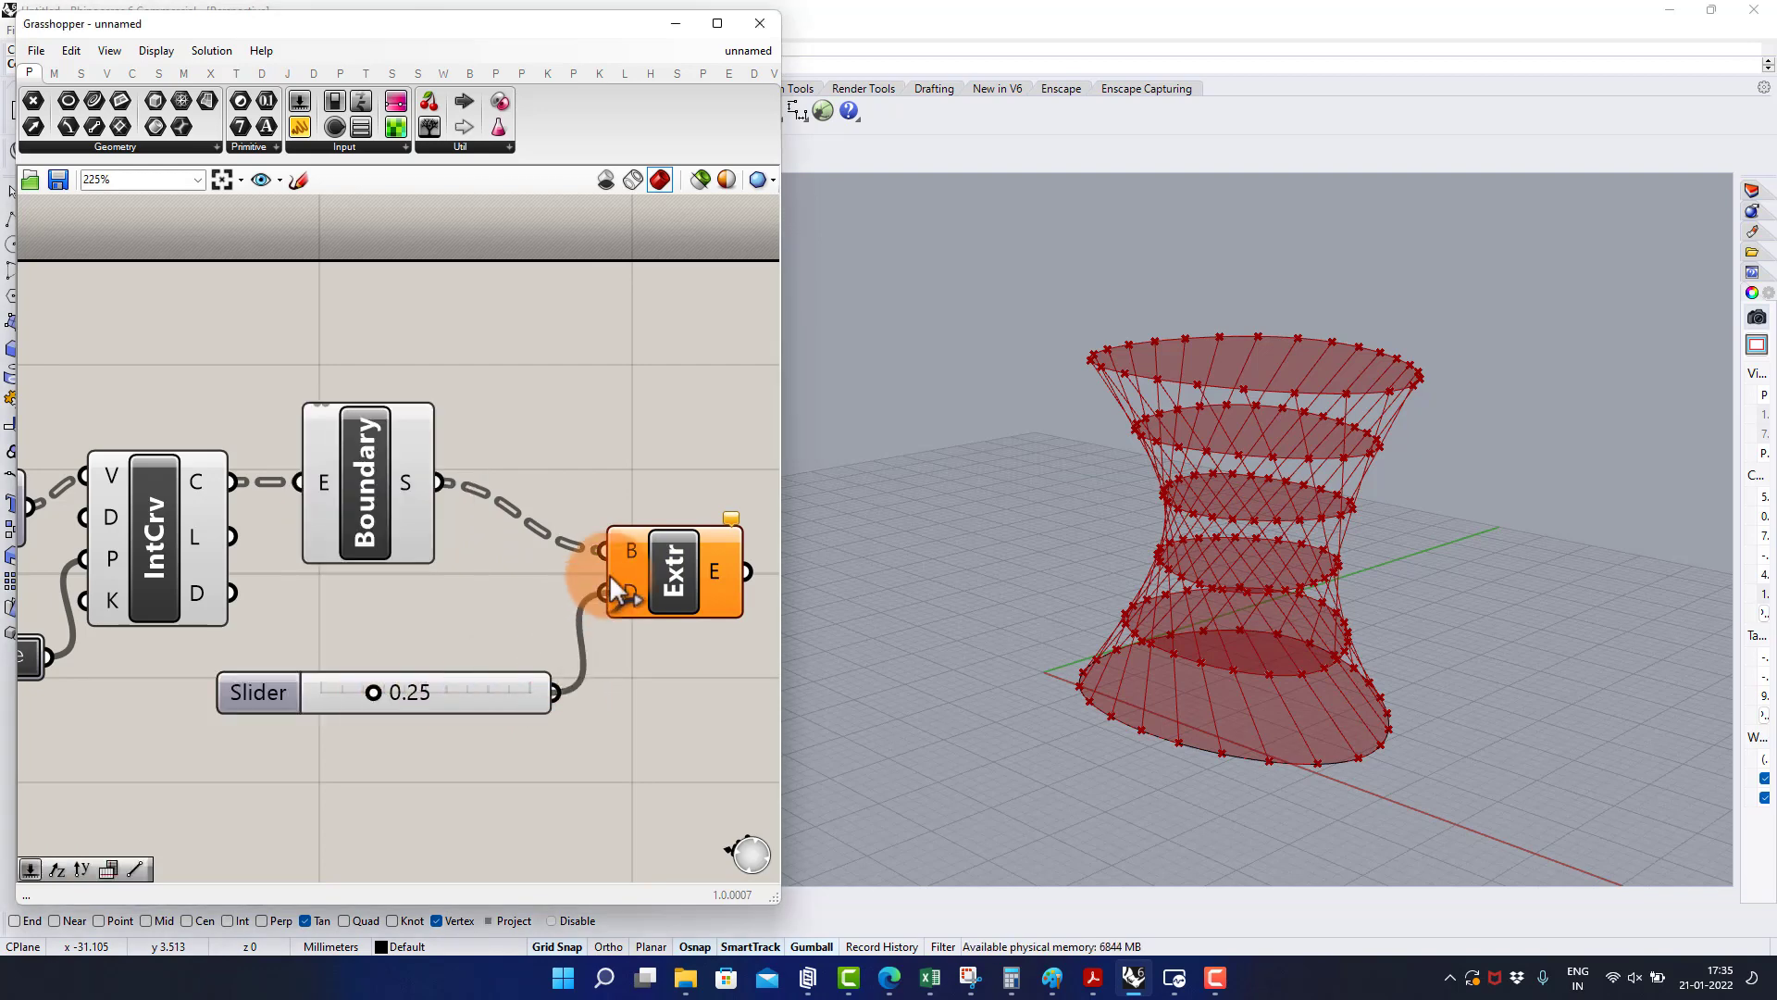
pyautogui.moveTo(609, 574); pyautogui.dragTo(613, 591)
pyautogui.scroll(4, 1194, 546)
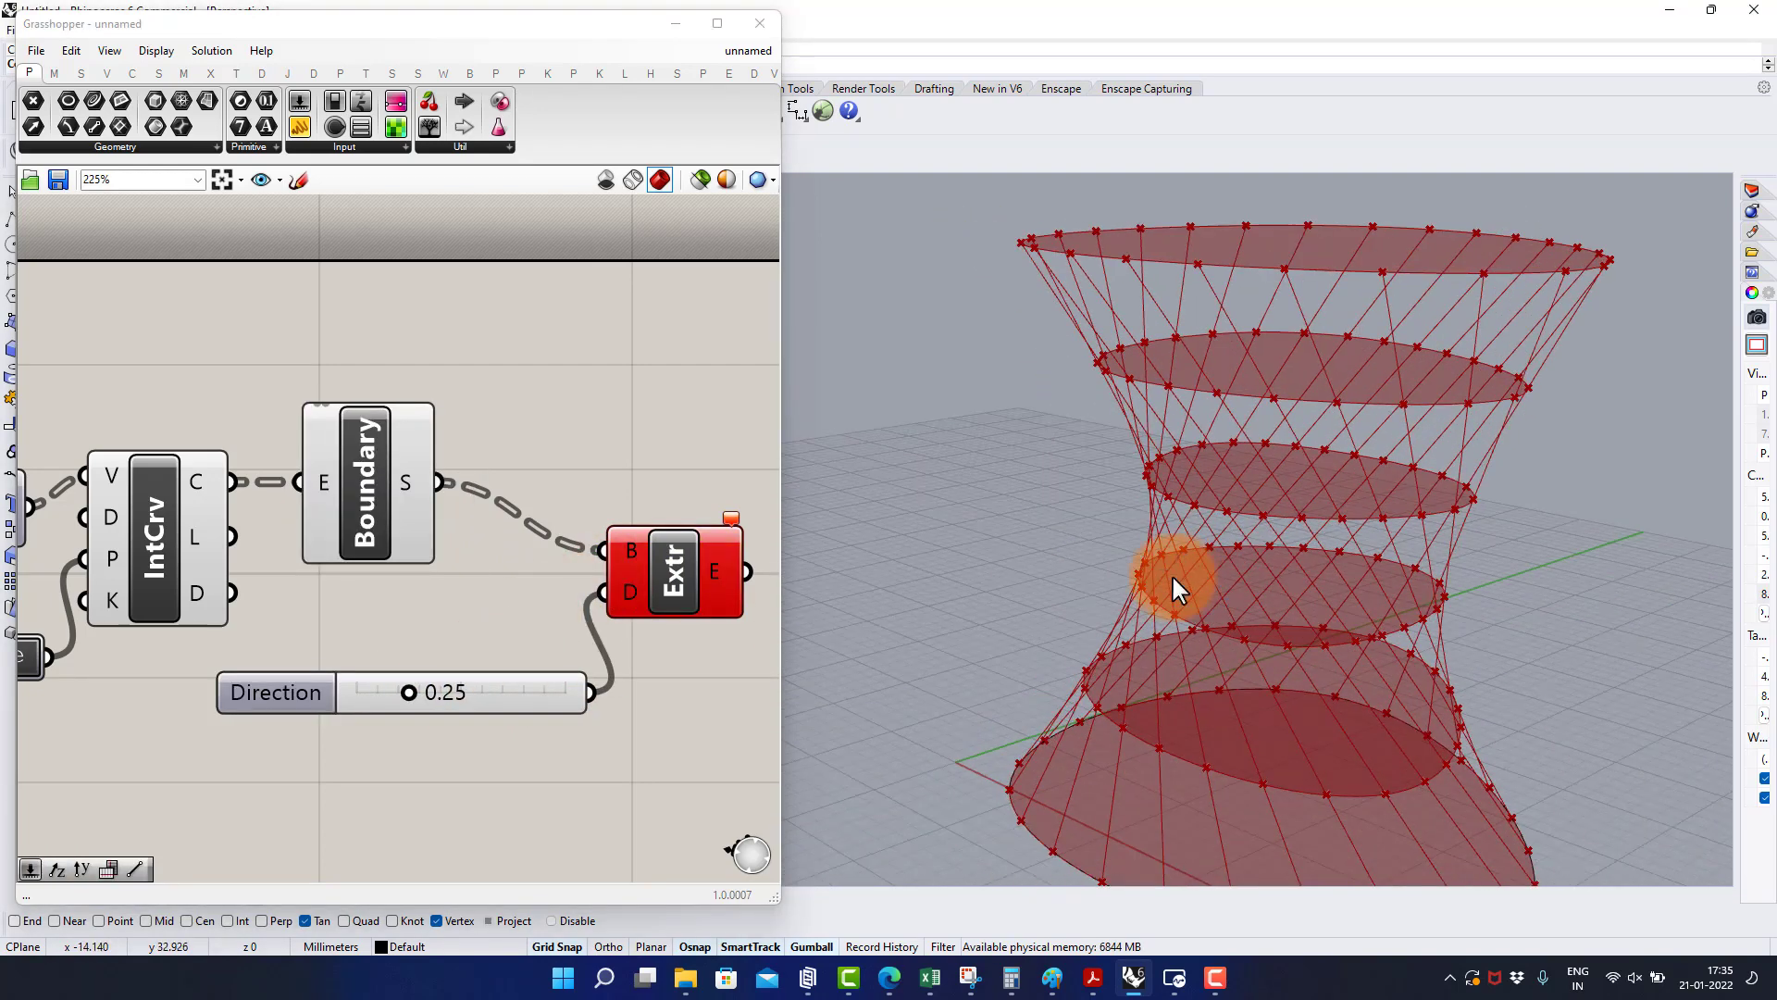
# - Insert a Unit Z component between the number slider and the Extrude component's D input, and set the slider to 0.20
pyautogui.moveTo(500, 703); pyautogui.dragTo(385, 732)
pyautogui.doubleClick(559, 712)
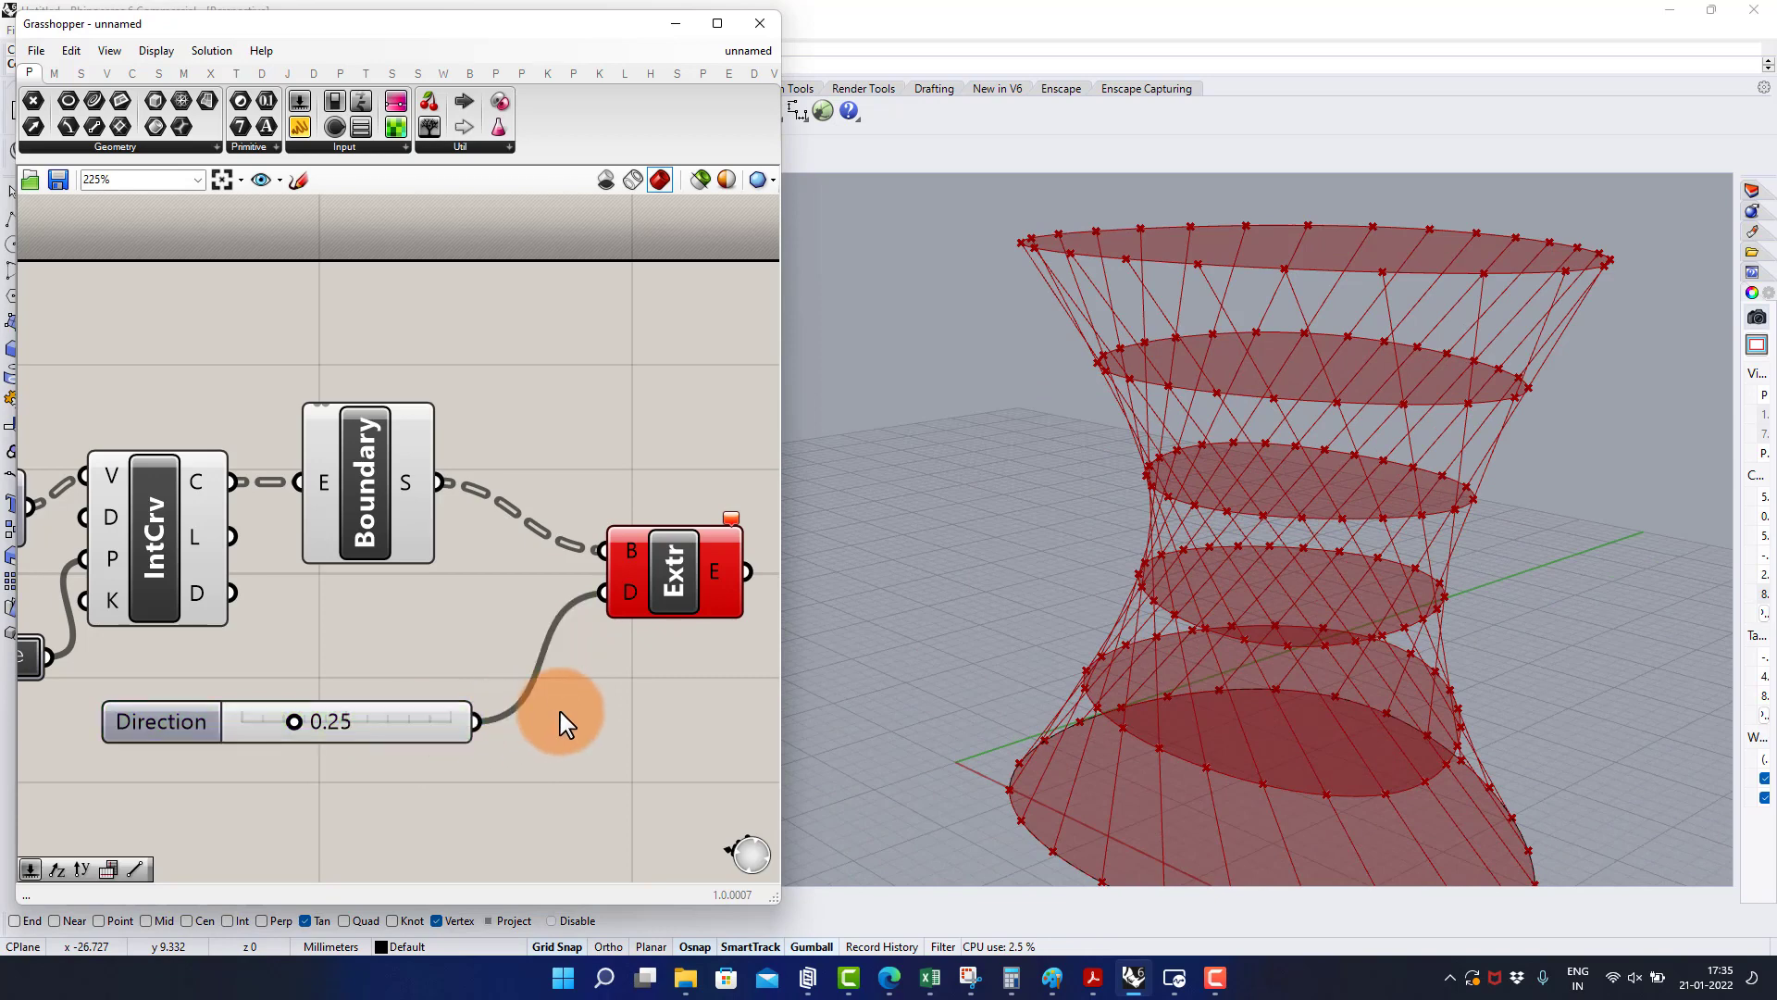
pyautogui.write('z')
pyautogui.click(567, 690)
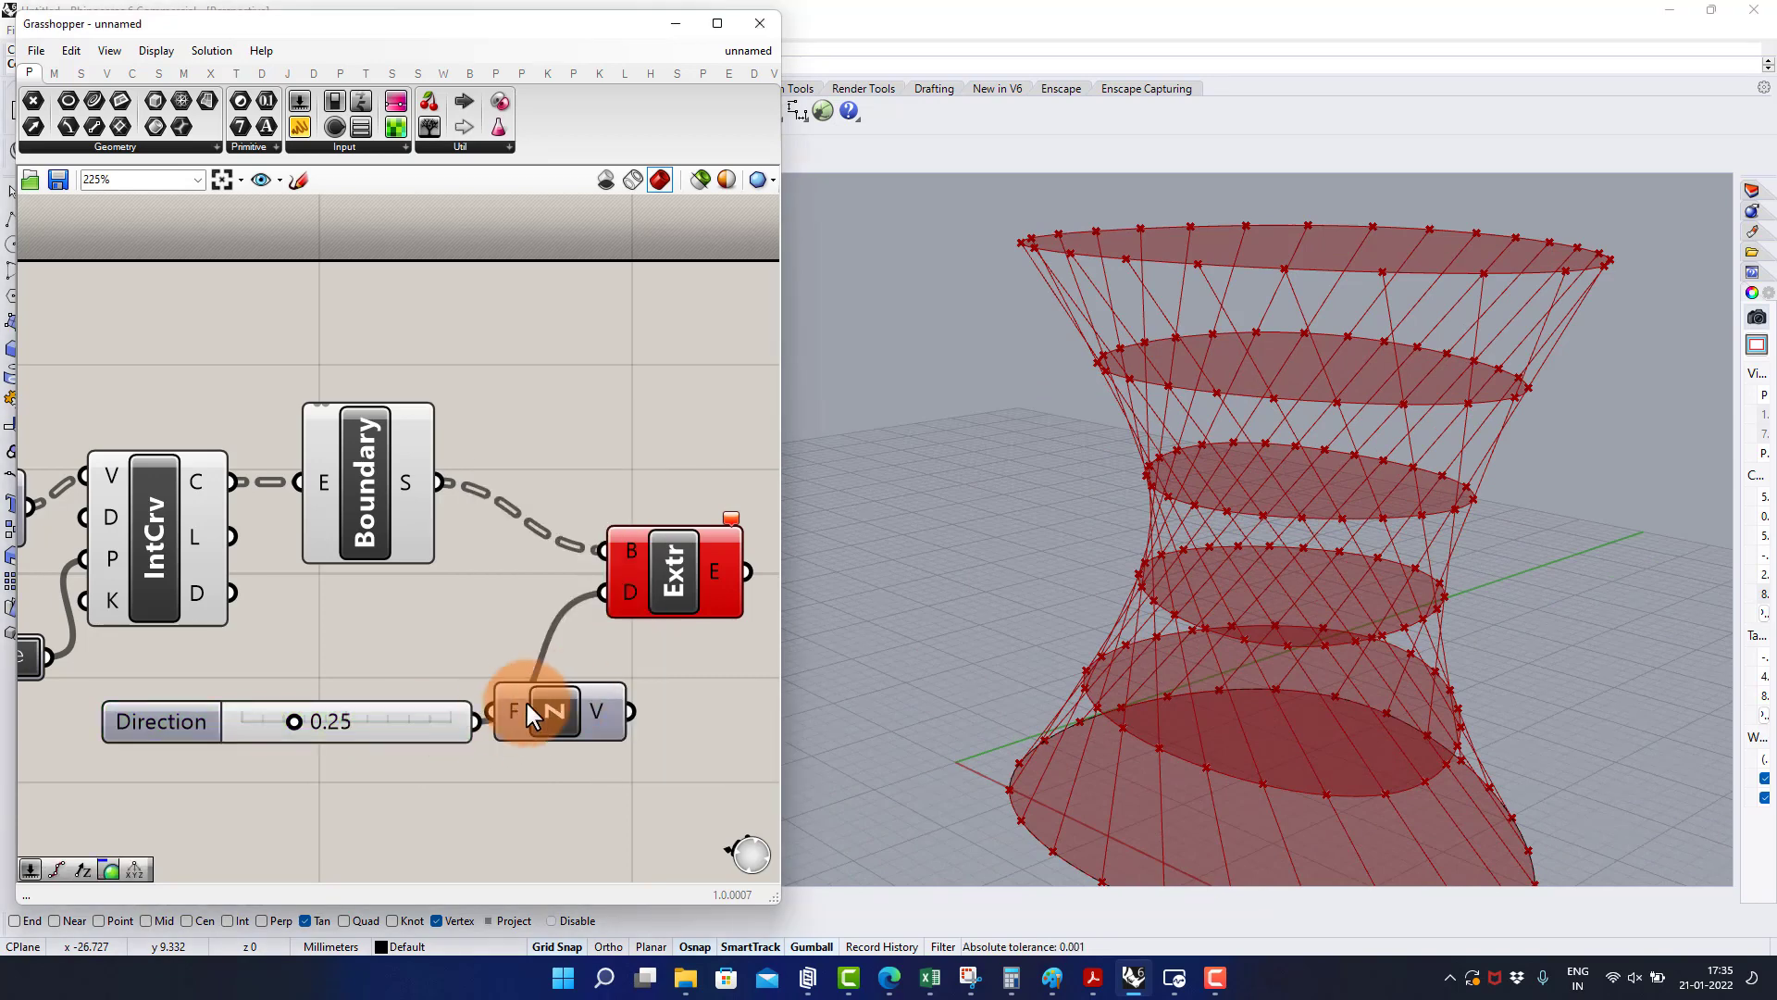
pyautogui.moveTo(625, 591); pyautogui.dragTo(622, 593)
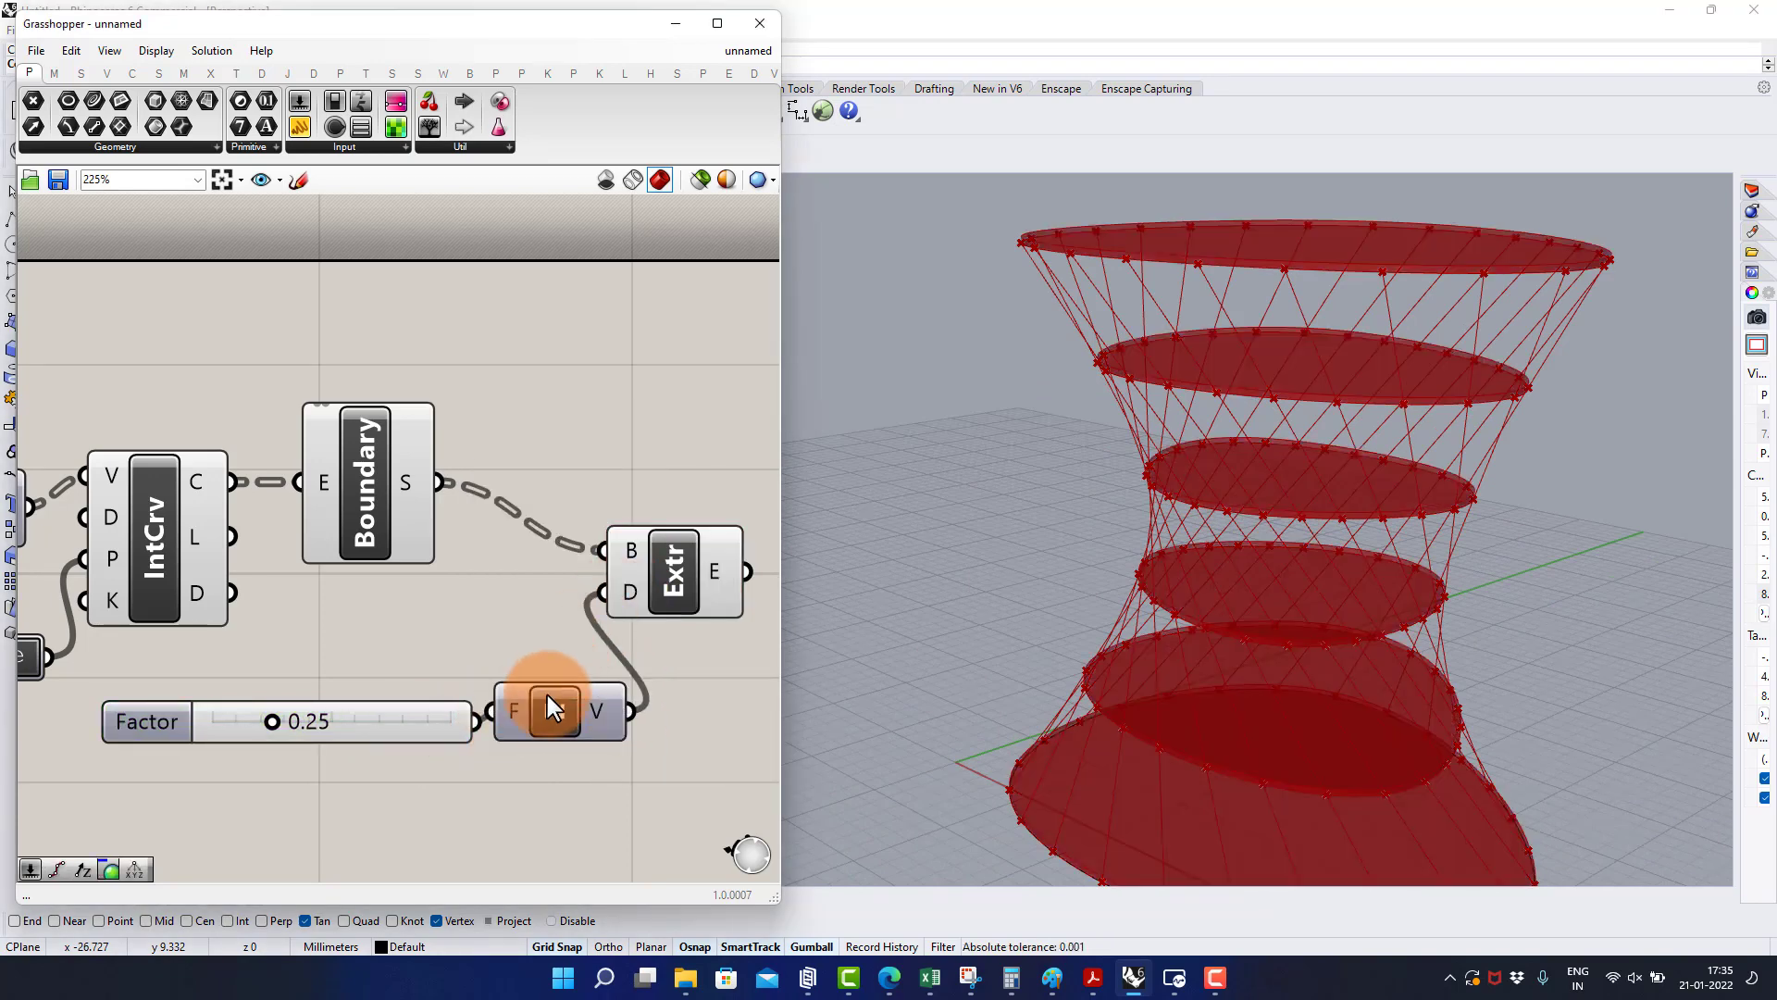
pyautogui.moveTo(568, 711); pyautogui.dragTo(585, 703)
pyautogui.moveTo(1212, 526); pyautogui.dragTo(1151, 561, button='right')
pyautogui.moveTo(278, 720)
pyautogui.mouseDown()
pyautogui.moveTo(364, 722)
pyautogui.moveTo(219, 719)
pyautogui.moveTo(263, 719)
pyautogui.mouseUp()
# - Add a Pipe component and place it above the Divide and Flip components
pyautogui.scroll(-4, 461, 620)
pyautogui.moveTo(461, 621); pyautogui.dragTo(610, 597, button='right')
pyautogui.scroll(-1, 610, 597)
pyautogui.moveTo(333, 531); pyautogui.dragTo(525, 575, button='right')
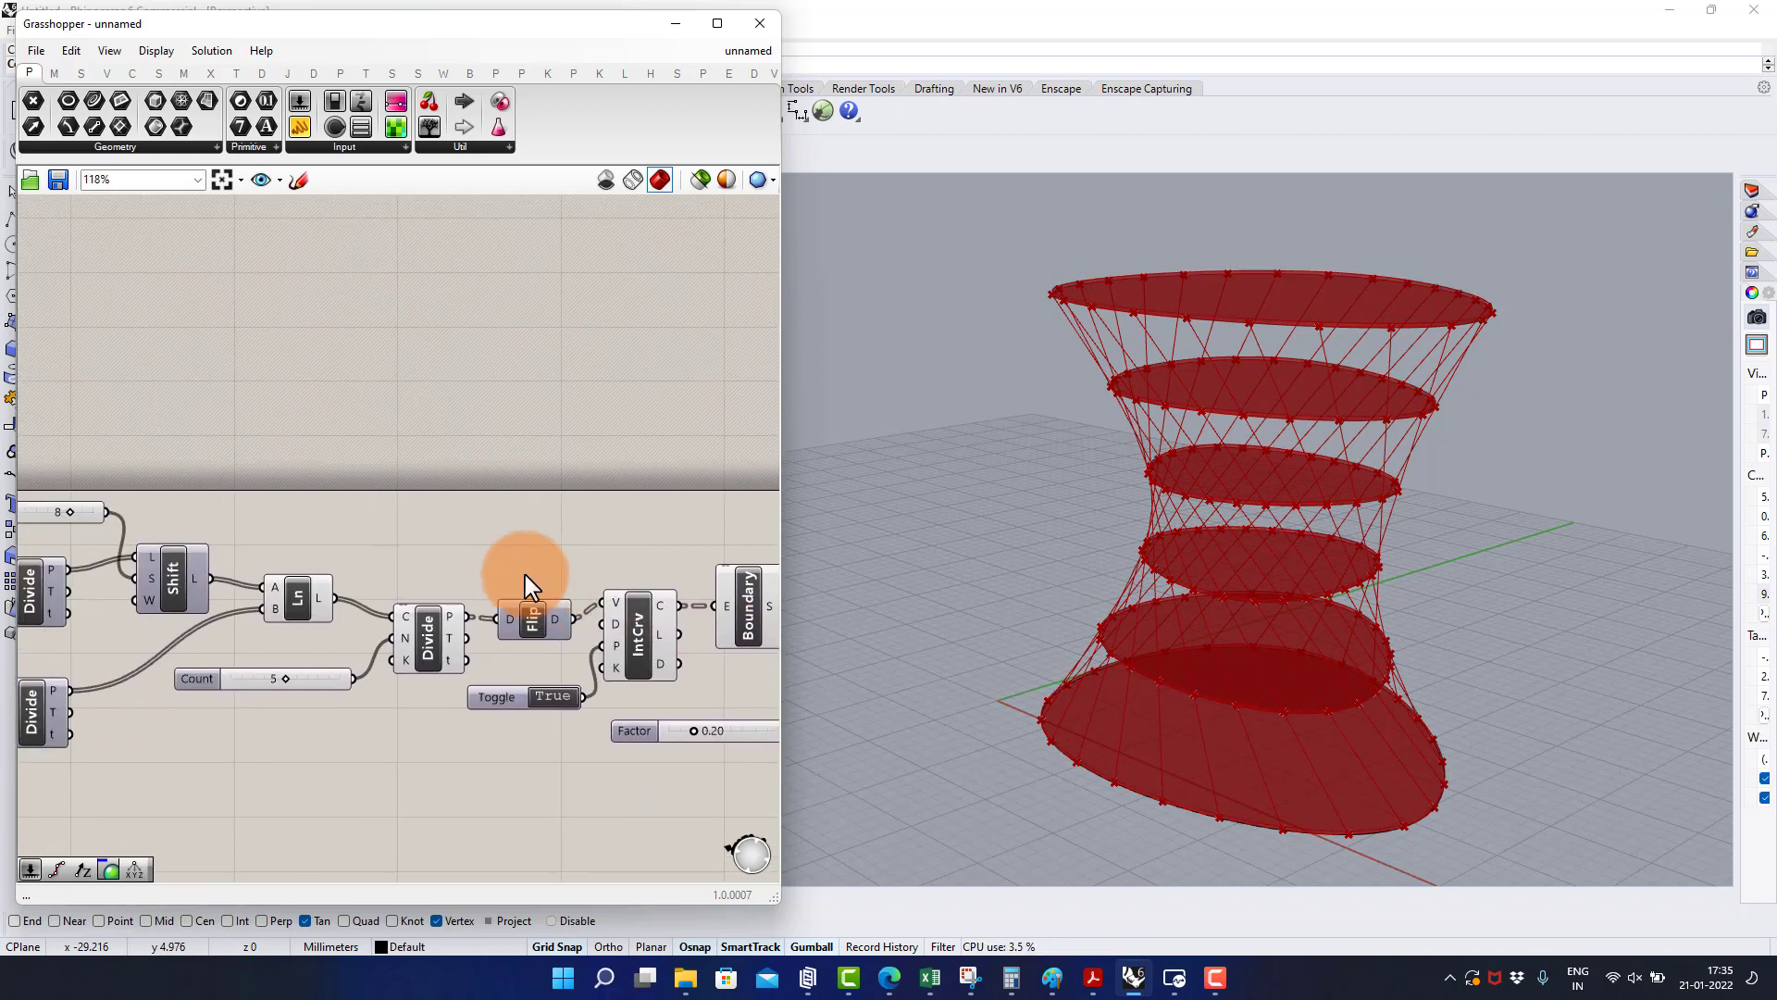
pyautogui.scroll(1, 298, 595)
pyautogui.click(298, 594)
pyautogui.click(428, 504)
pyautogui.scroll(1, 434, 509)
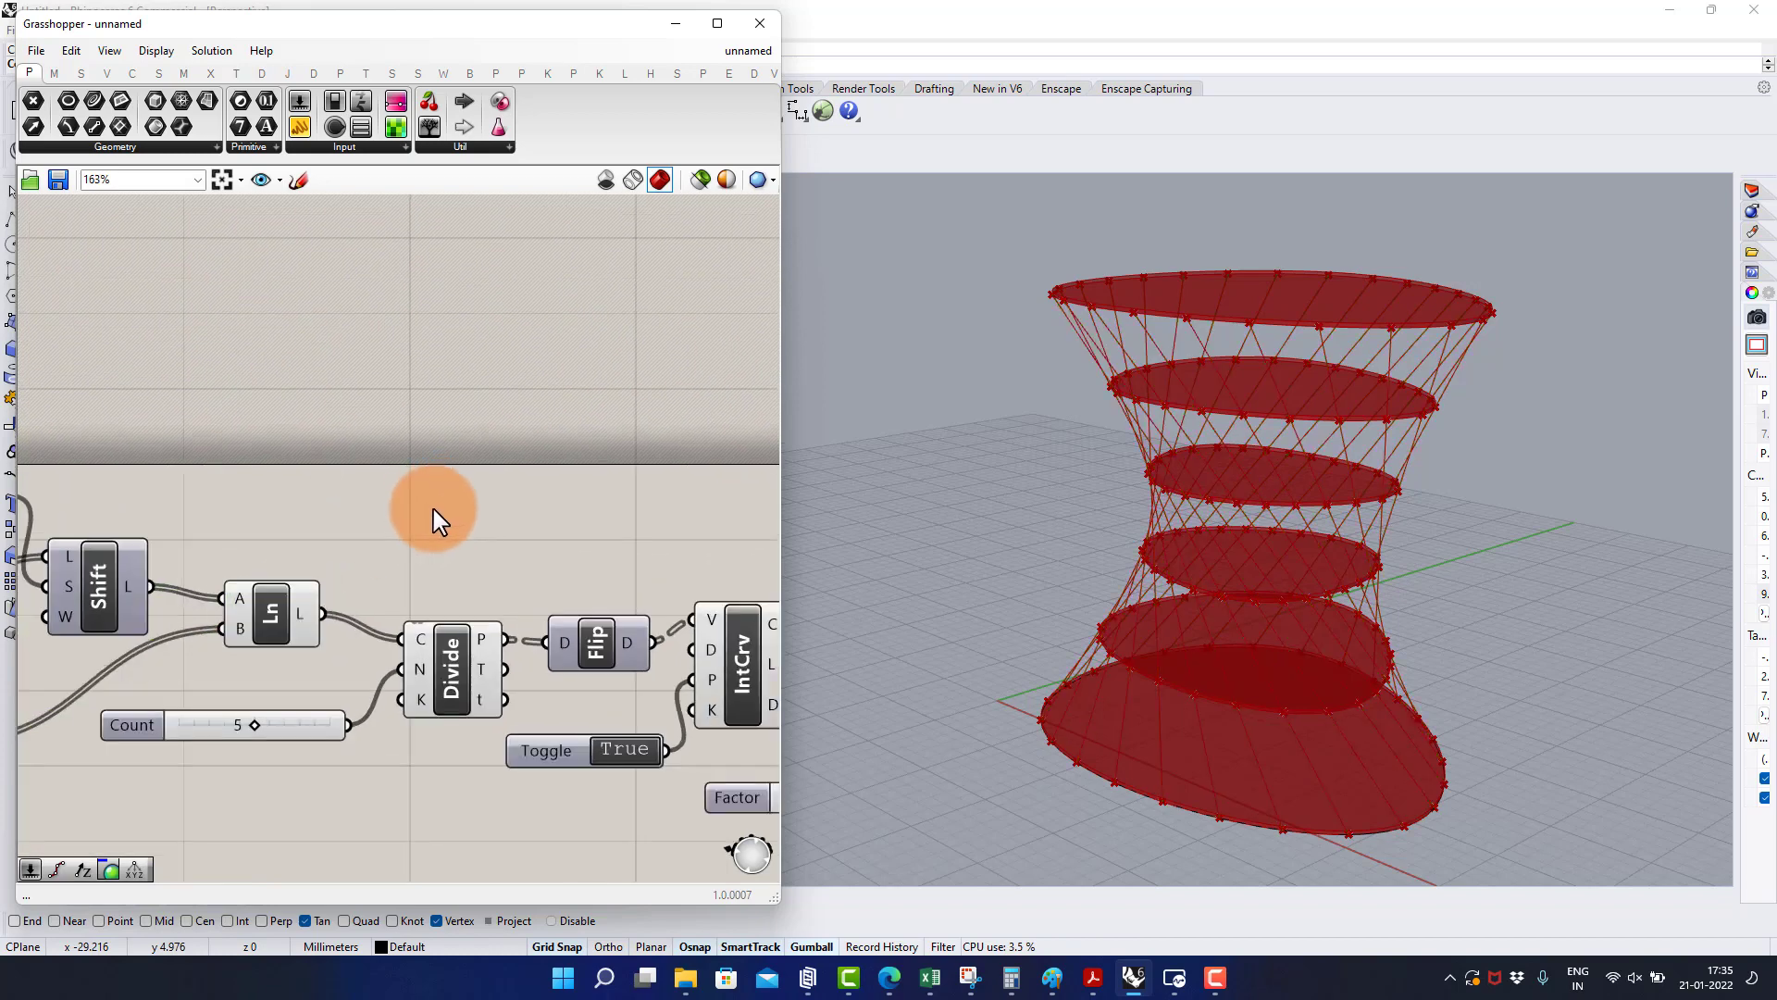
pyautogui.doubleClick(437, 507)
pyautogui.write('p')
pyautogui.write('pe')
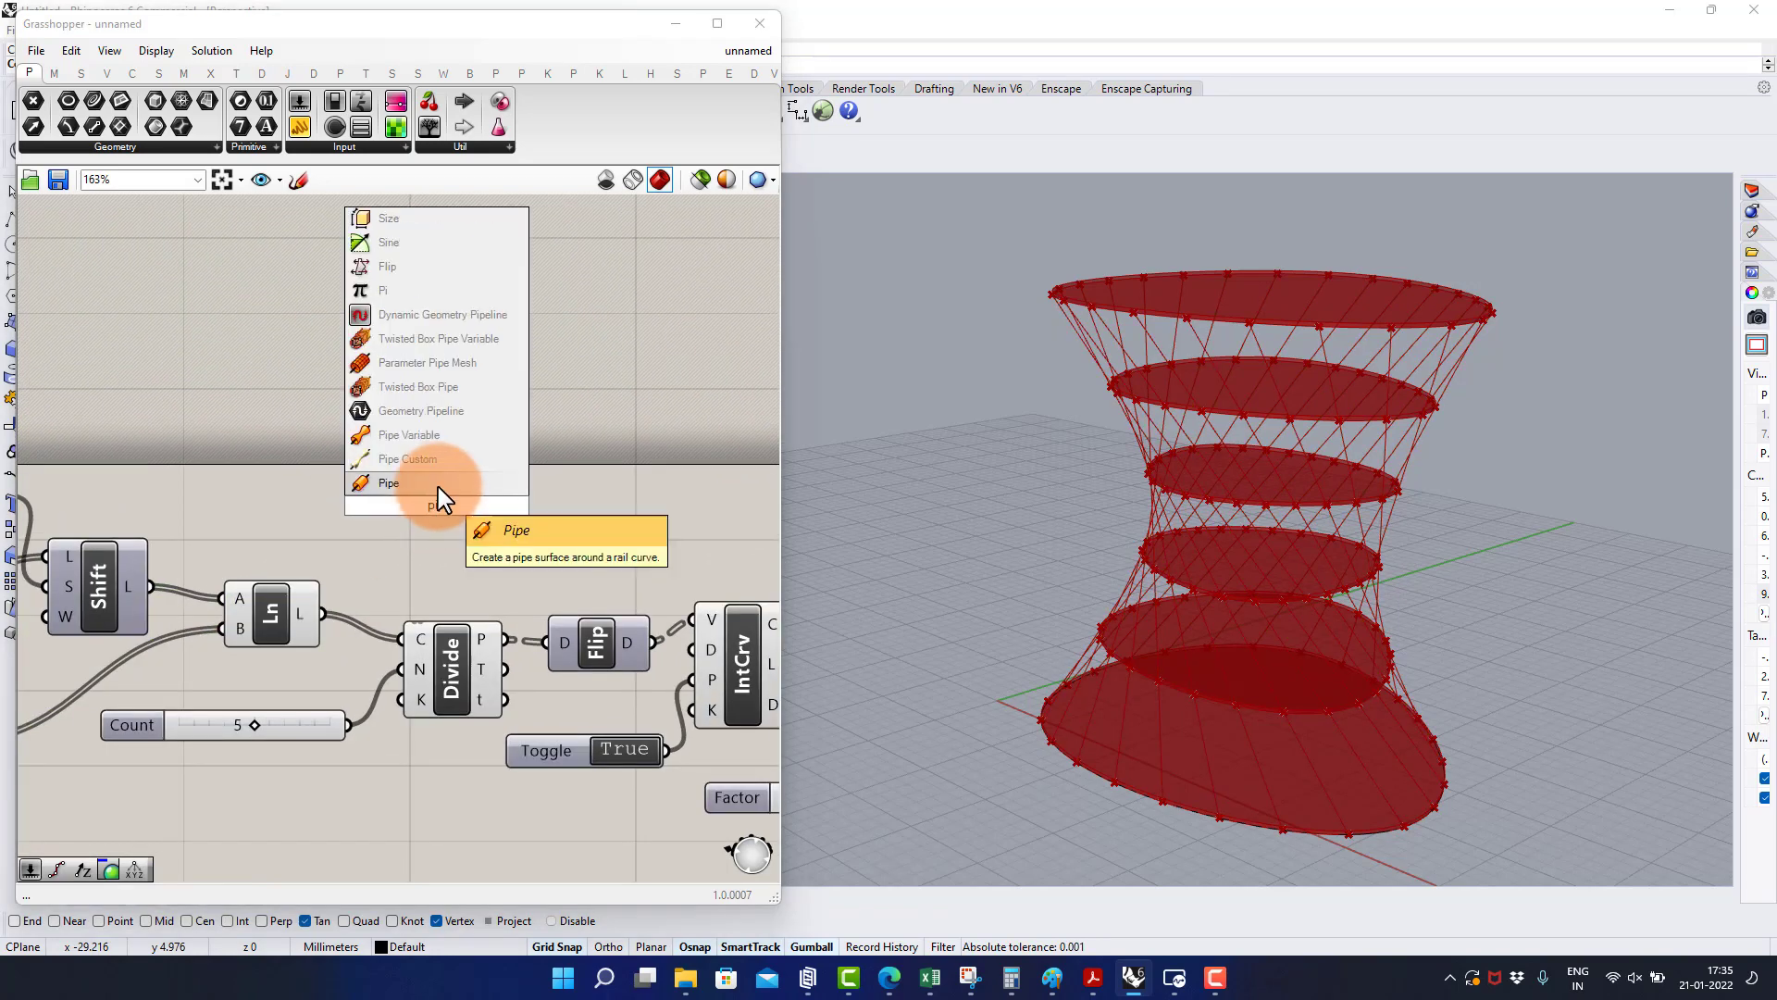
pyautogui.press('Return')
pyautogui.scroll(2, 409, 496)
pyautogui.moveTo(524, 470); pyautogui.dragTo(635, 464)
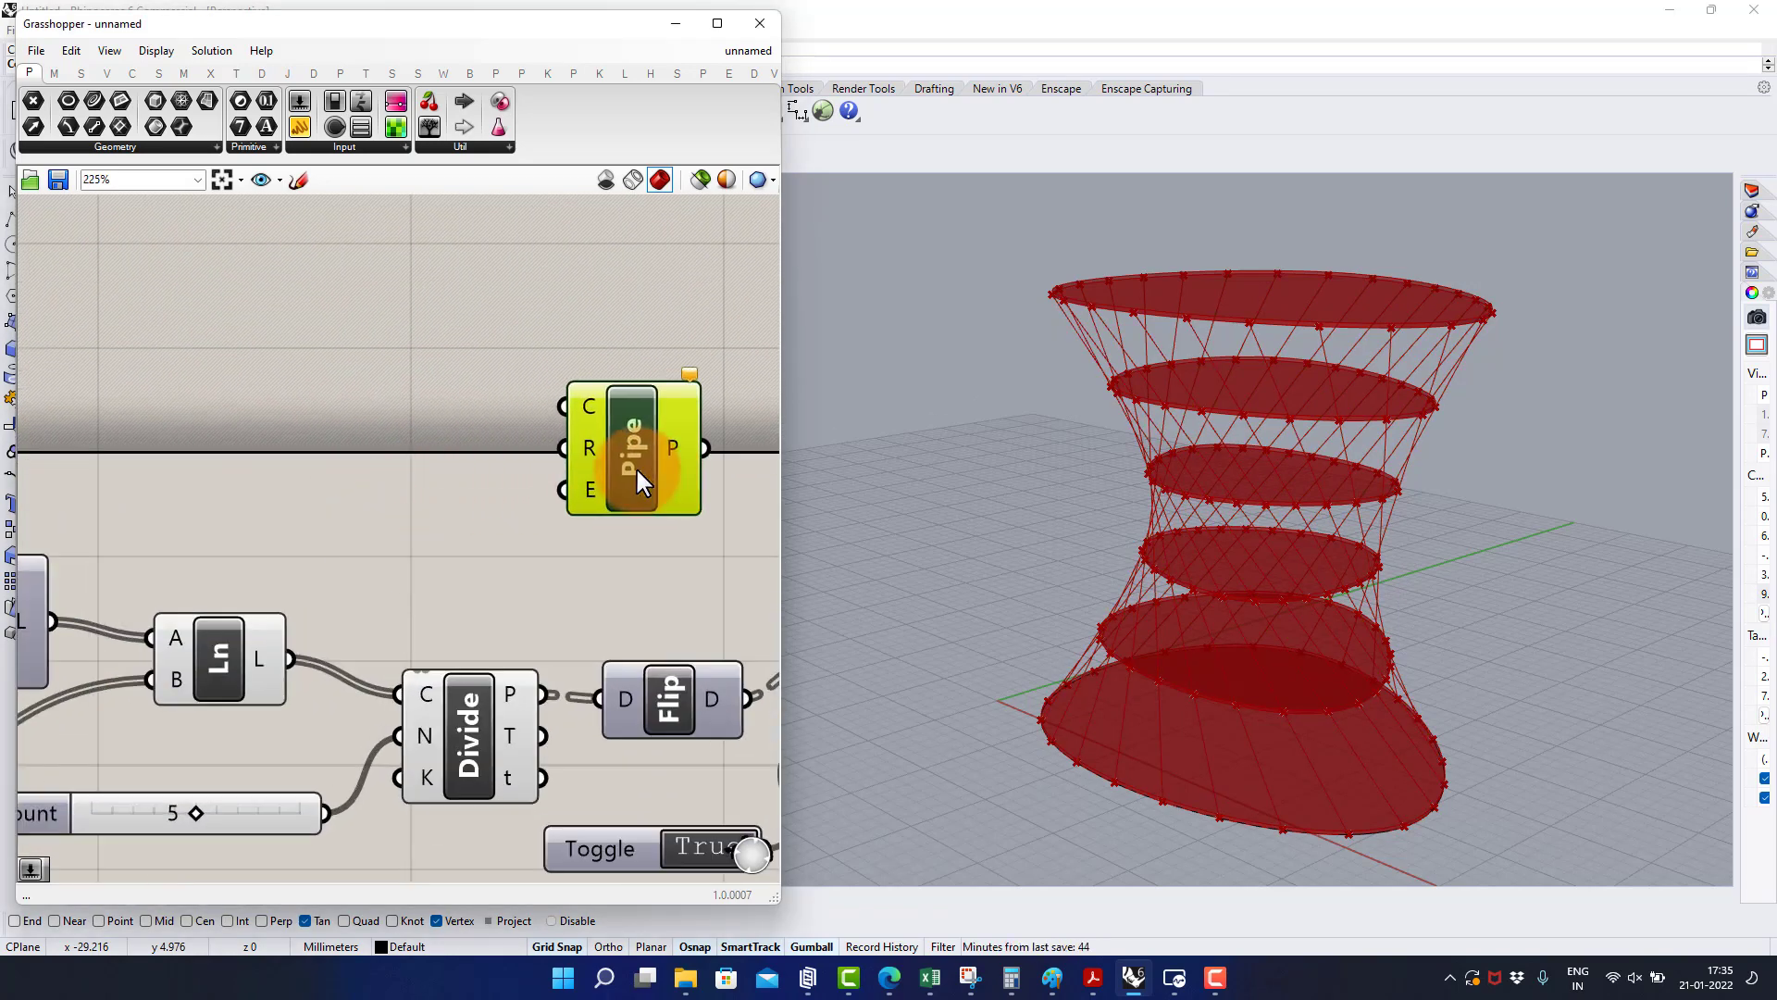
# - Add a number slider to the Pipe's R input, set it to 0.14, and connect the Line output to the Pipe's C input
pyautogui.doubleClick(224, 490)
pyautogui.write('0.50')
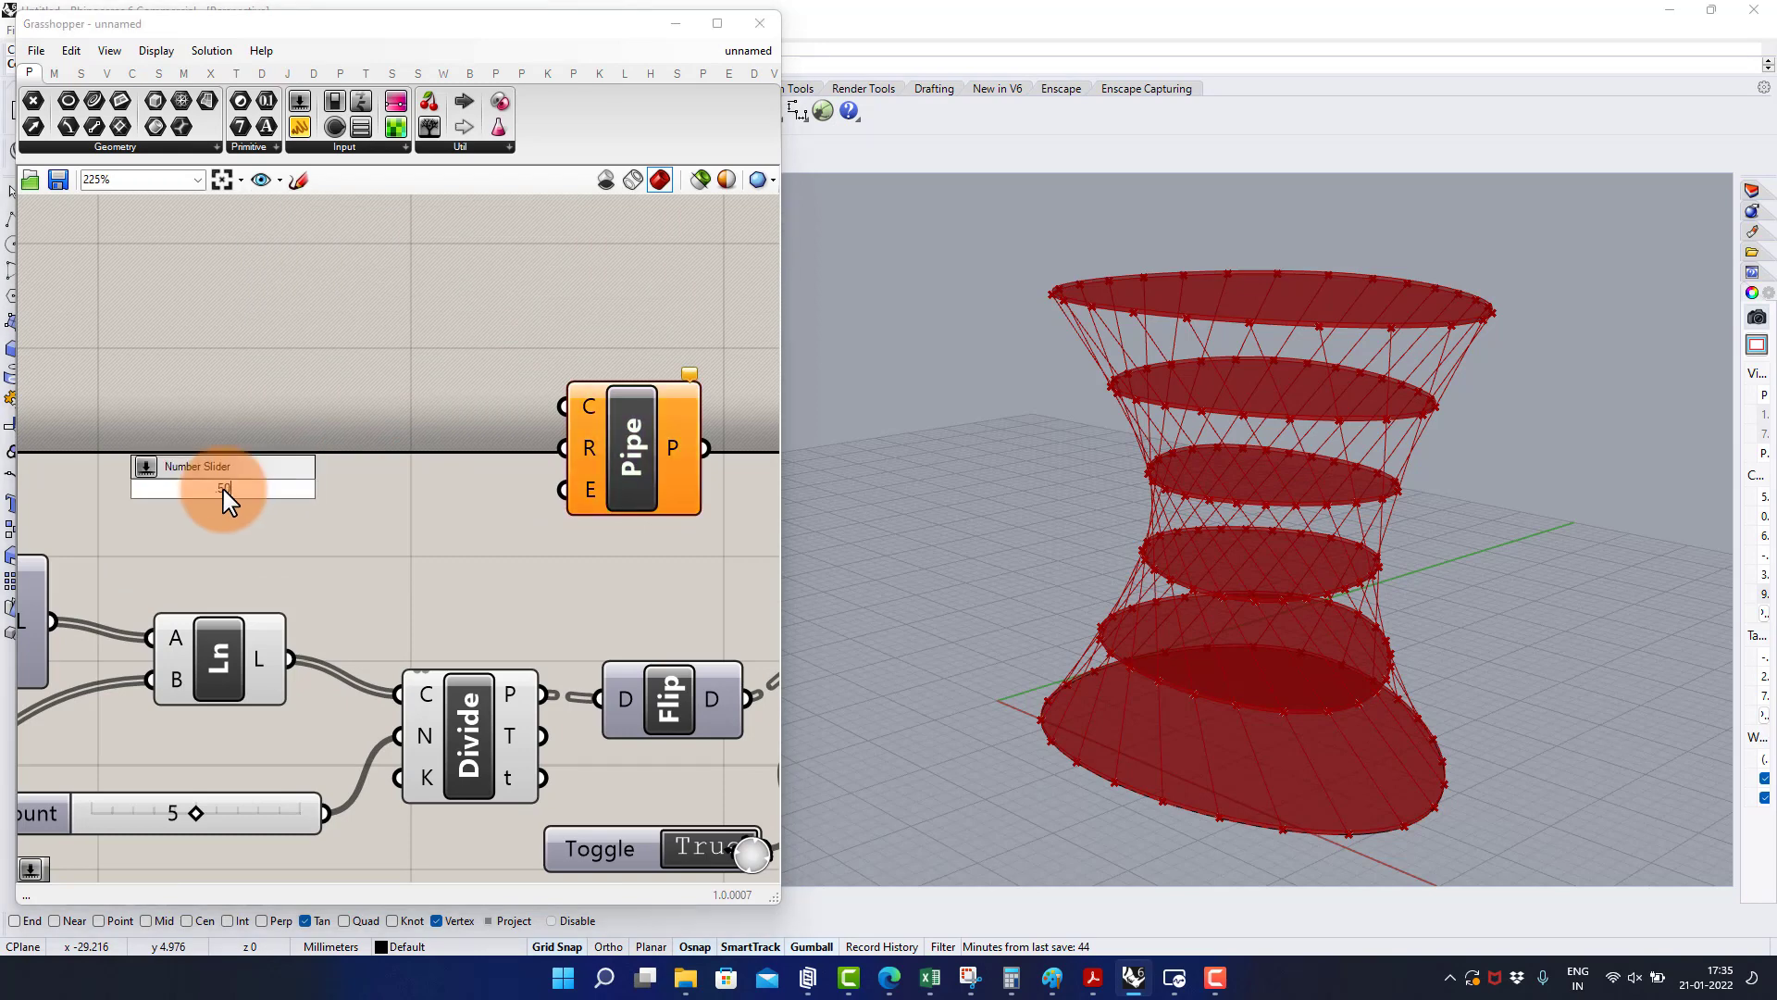
pyautogui.press('Return')
pyautogui.moveTo(486, 476); pyautogui.dragTo(563, 448)
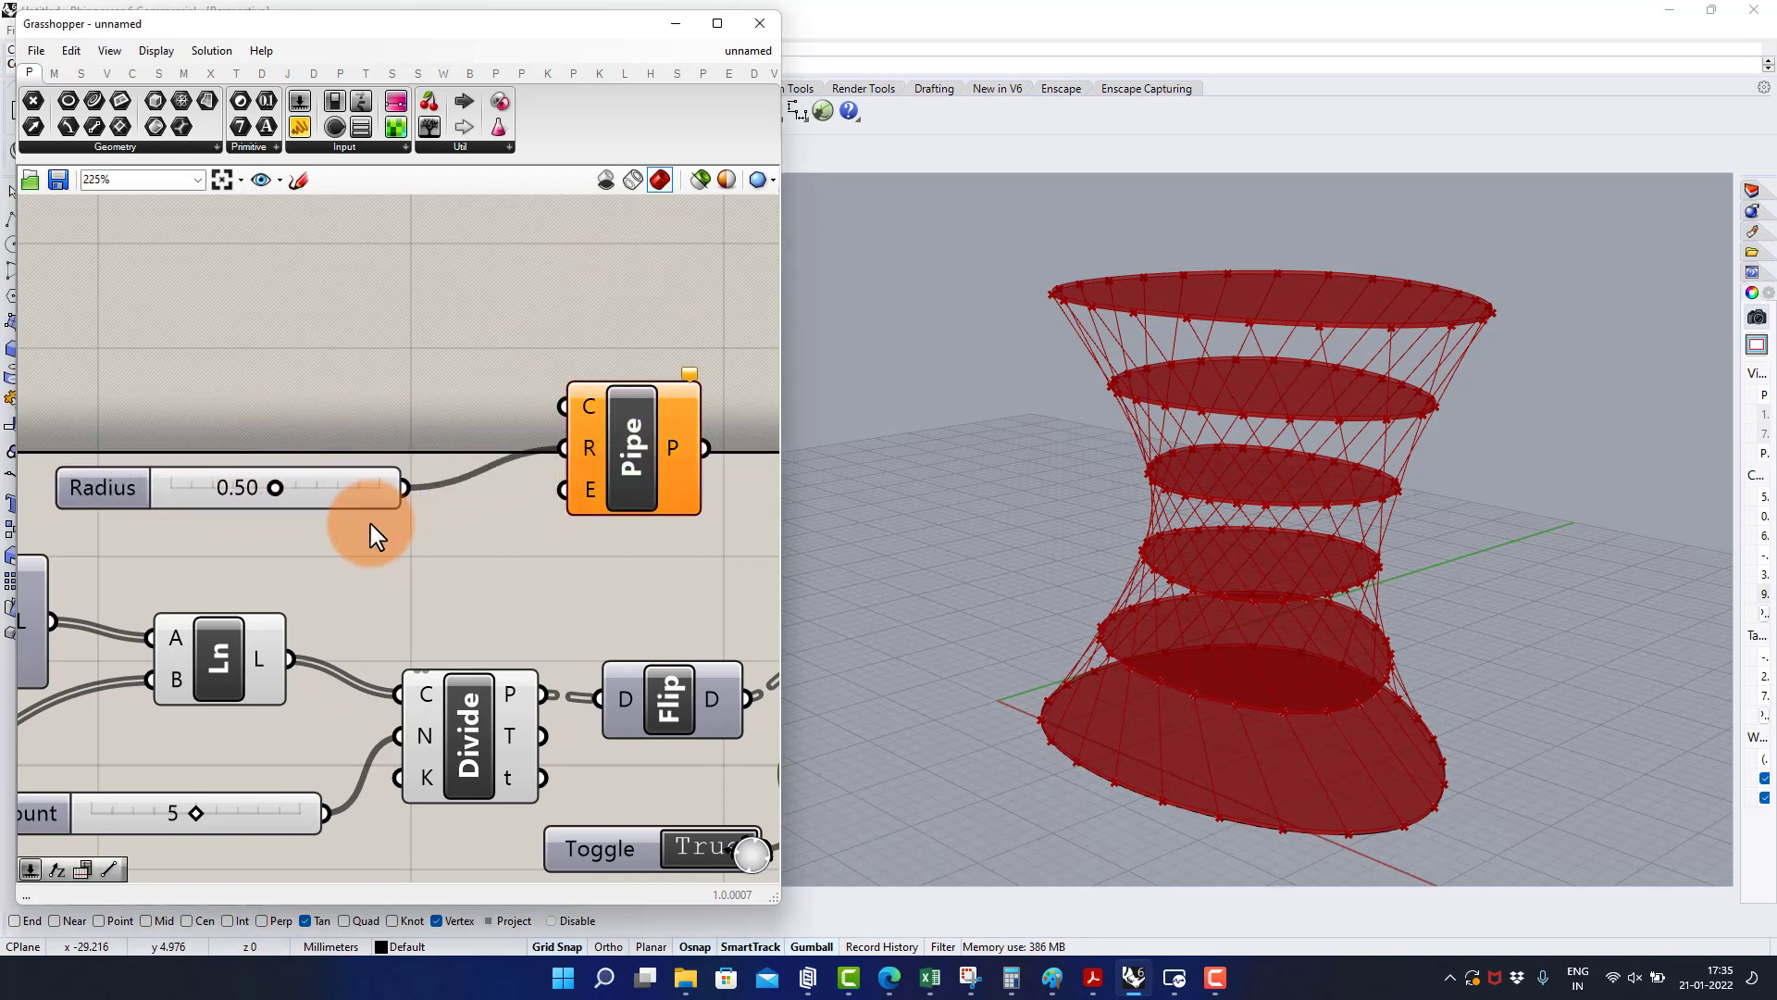
pyautogui.moveTo(275, 491); pyautogui.dragTo(200, 491)
pyautogui.click(354, 596)
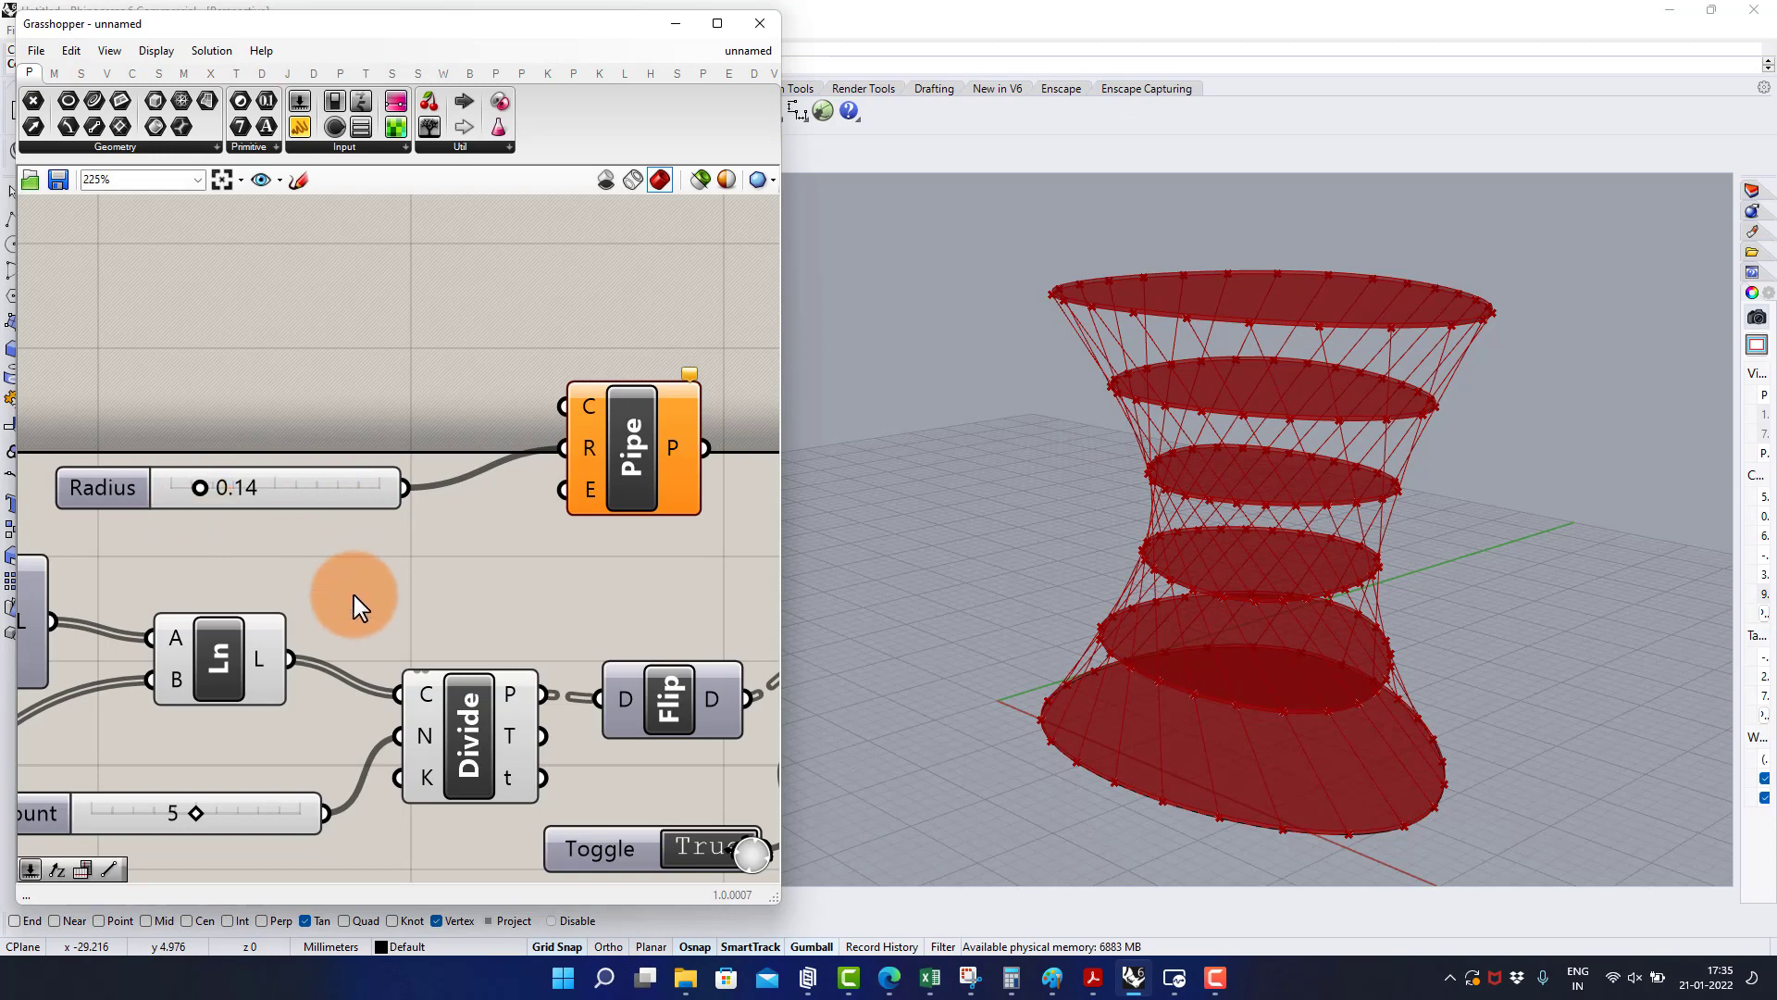
pyautogui.moveTo(291, 656); pyautogui.dragTo(563, 406)
# - Turn off the preview of all components except Pipe and Extrude
pyautogui.scroll(-4, 552, 562)
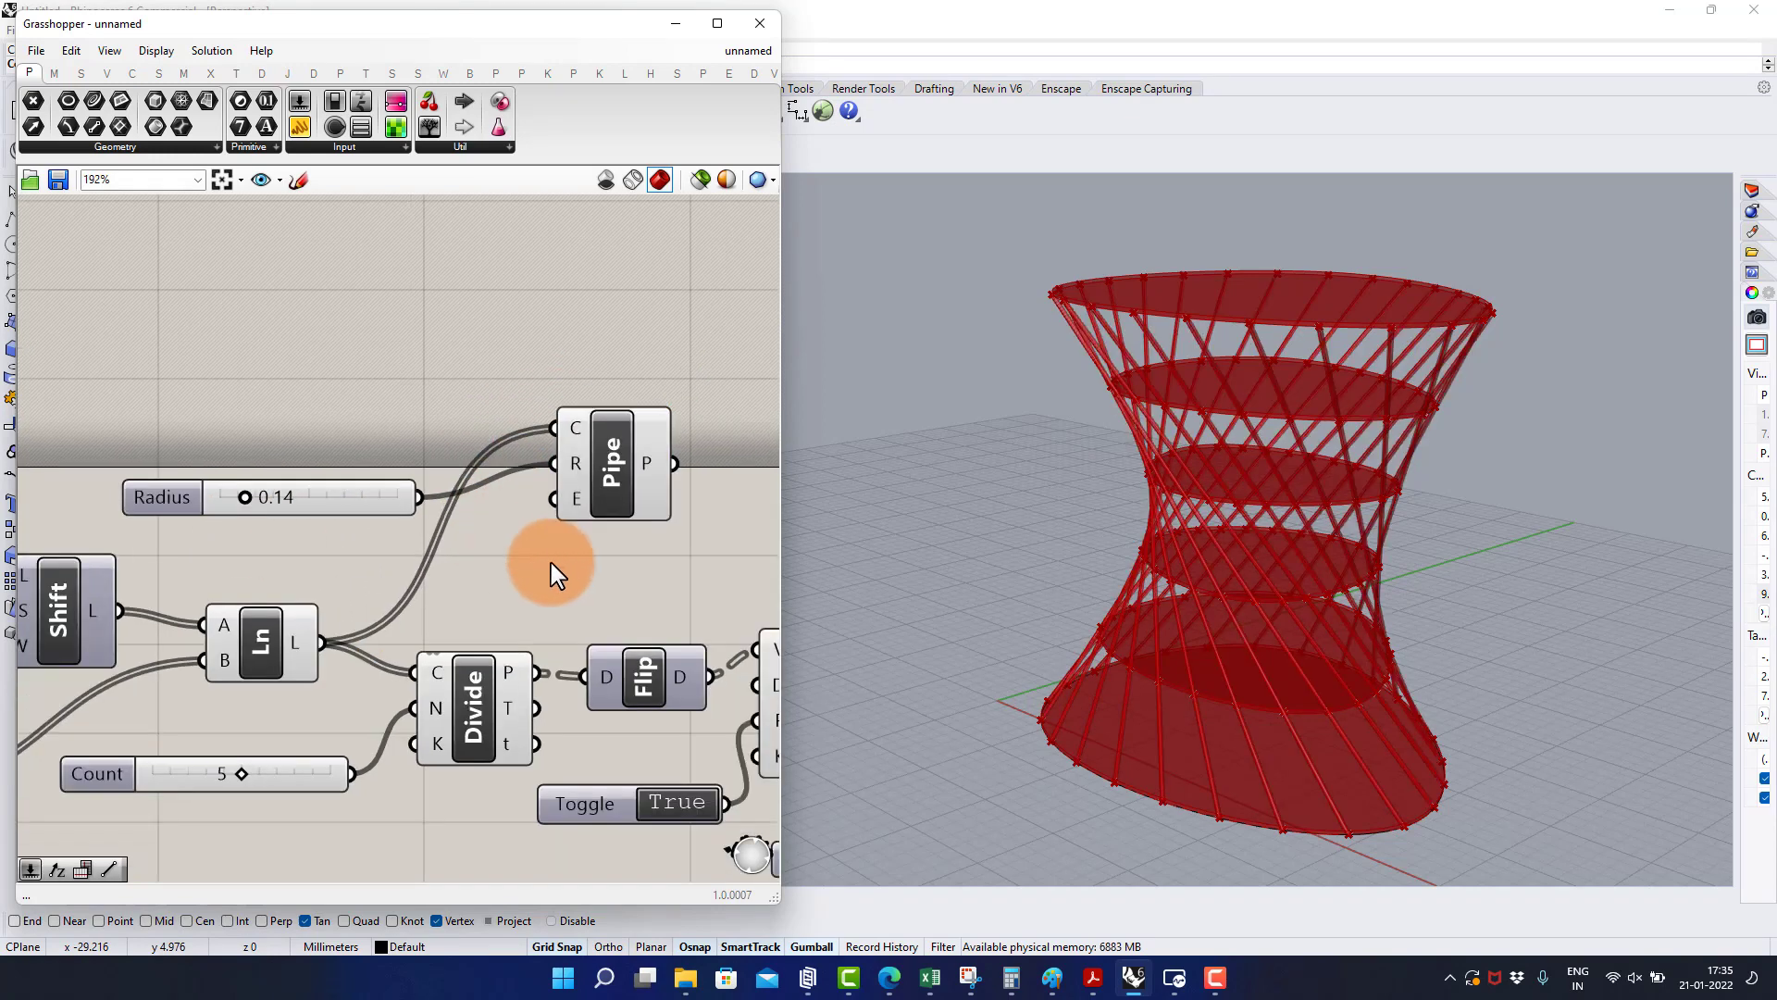
pyautogui.scroll(-1, 369, 509)
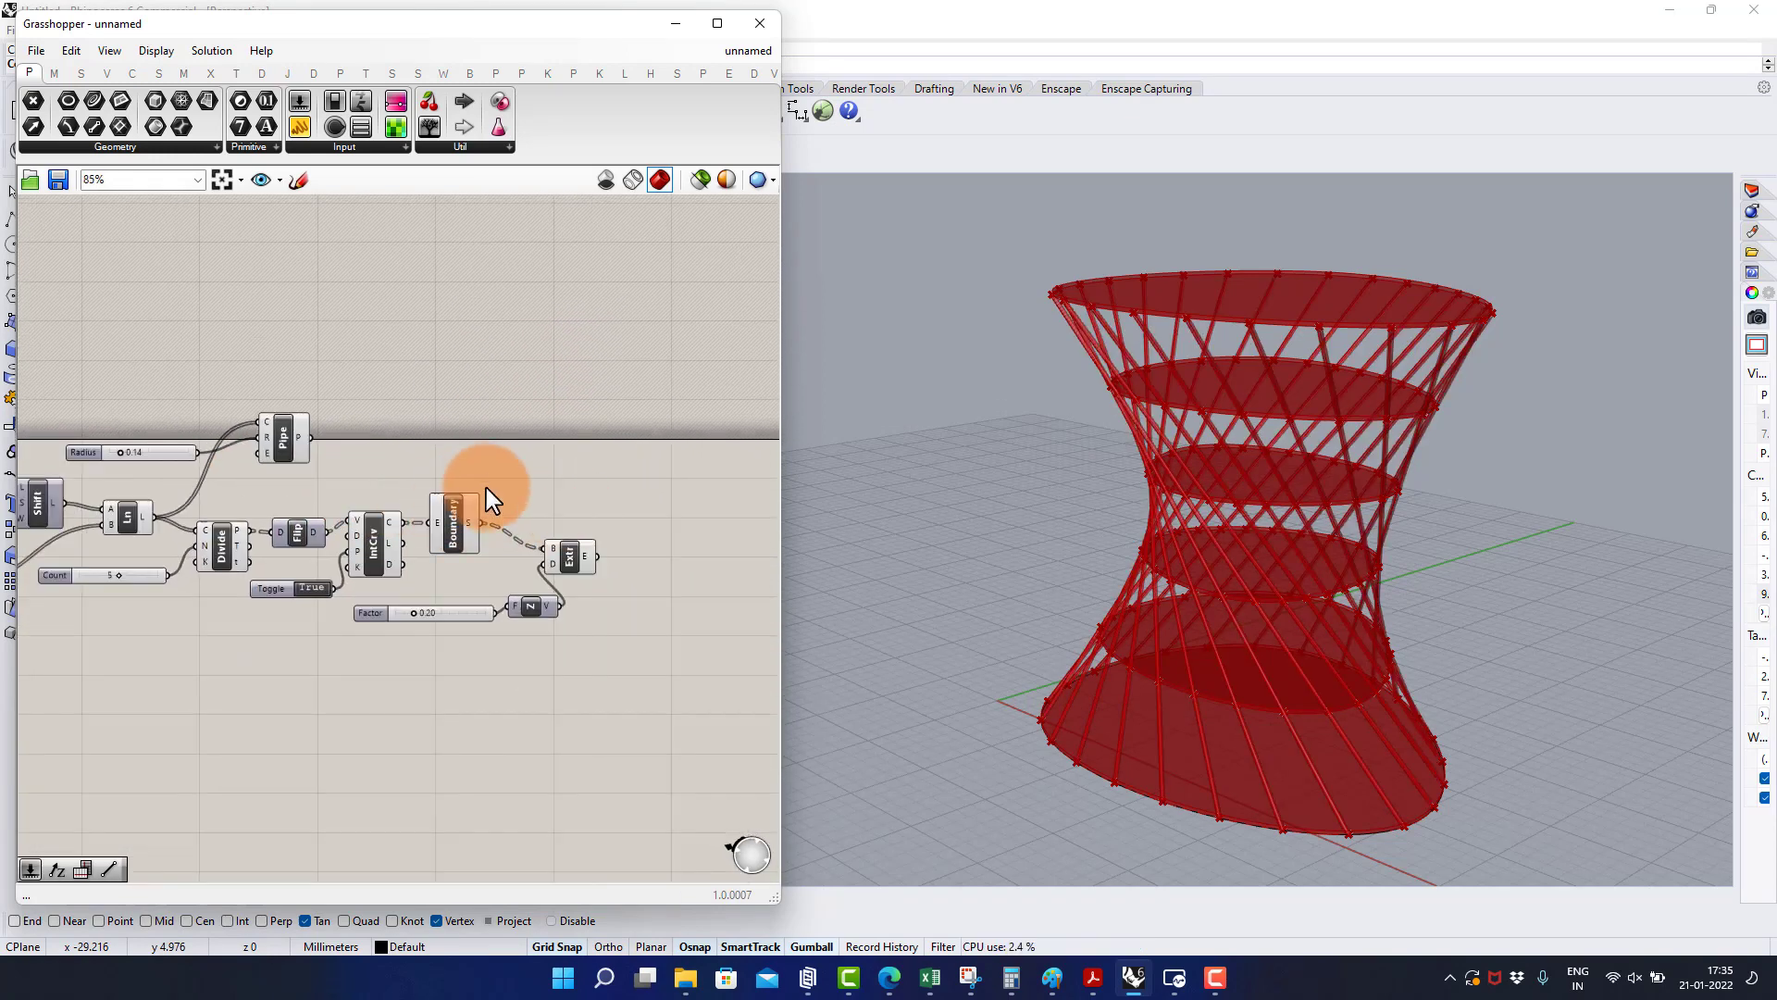
pyautogui.moveTo(486, 486); pyautogui.dragTo(250, 713)
pyautogui.middleClick(316, 658)
pyautogui.click(359, 619)
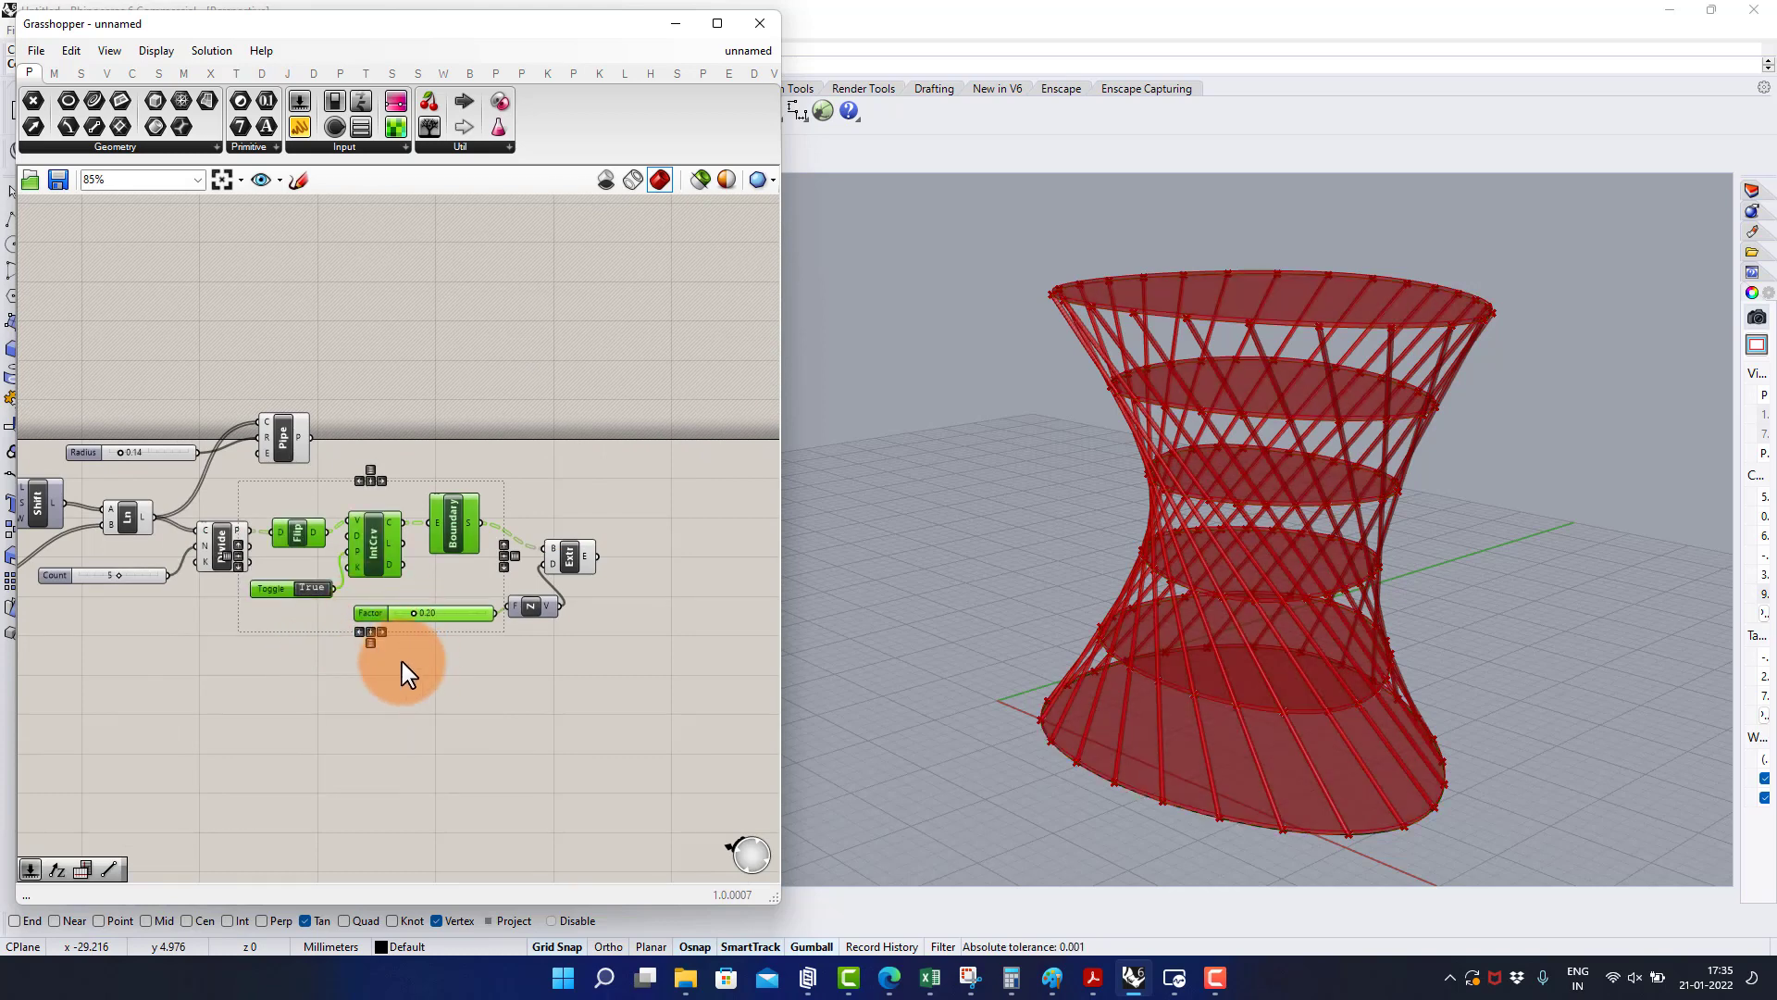
pyautogui.scroll(-4, 401, 663)
pyautogui.moveTo(589, 716); pyautogui.dragTo(85, 542)
pyautogui.middleClick(225, 587)
pyautogui.click(291, 527)
pyautogui.click(440, 613)
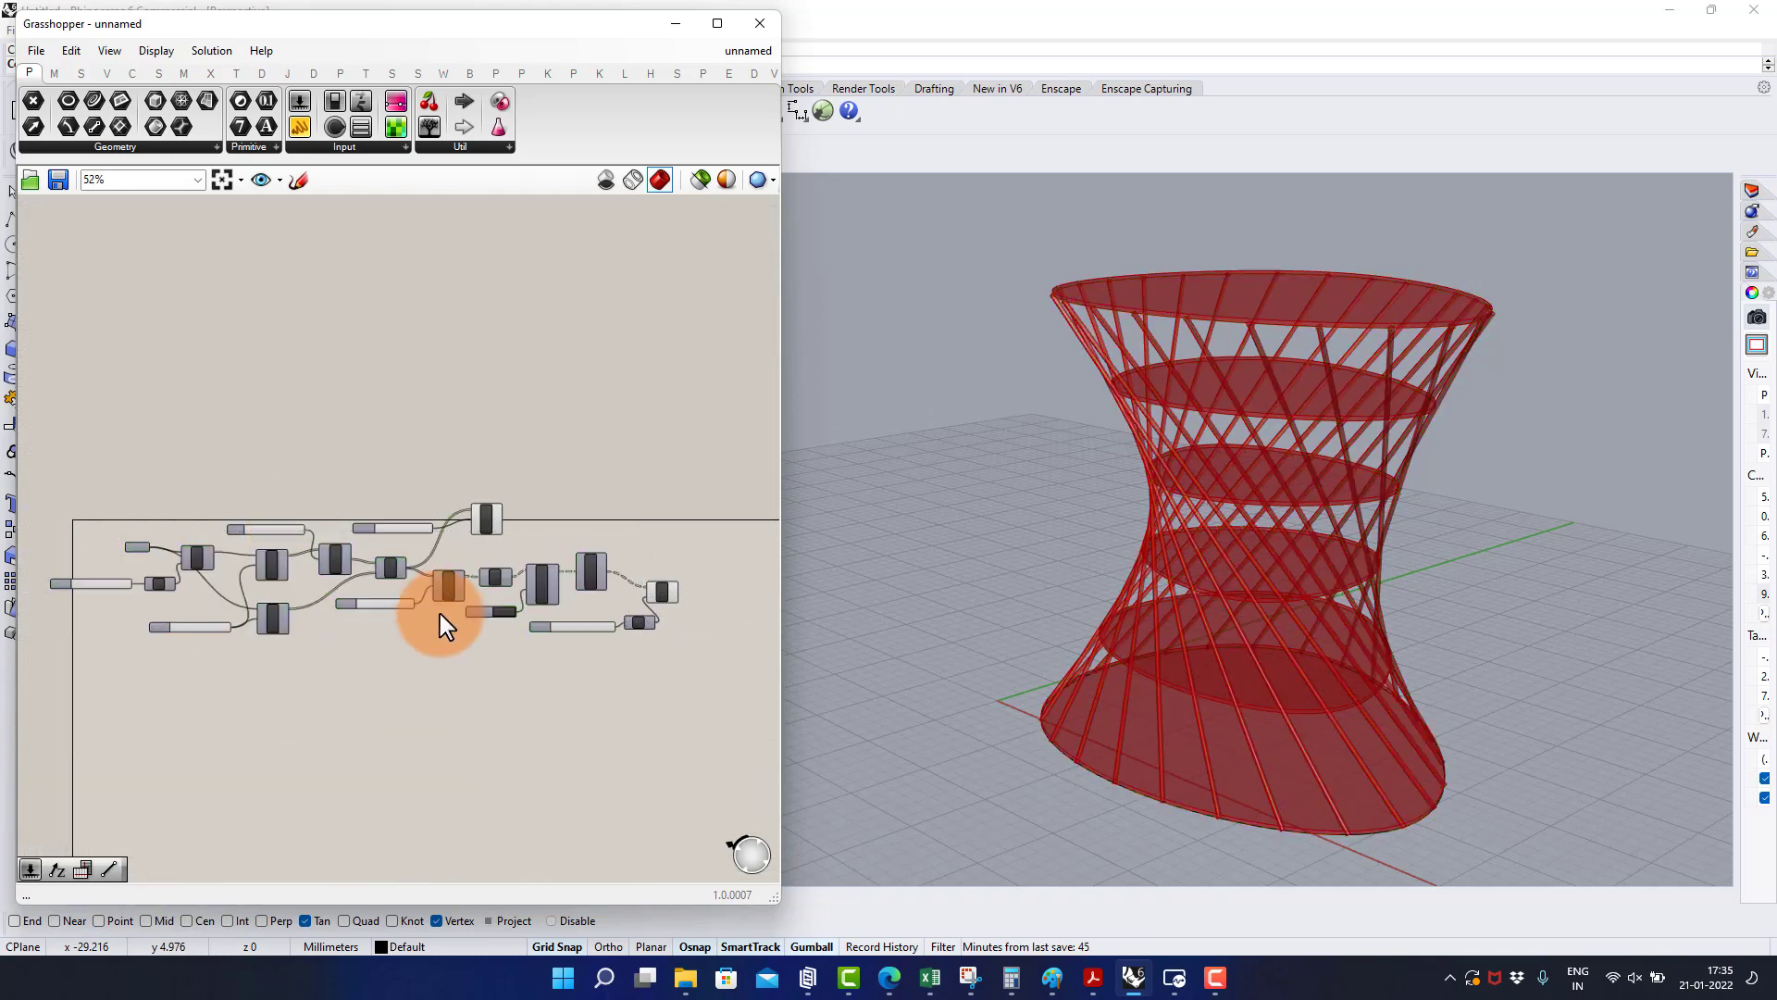
# - Set the pipe radius slider to 0.18
pyautogui.scroll(6, 504, 546)
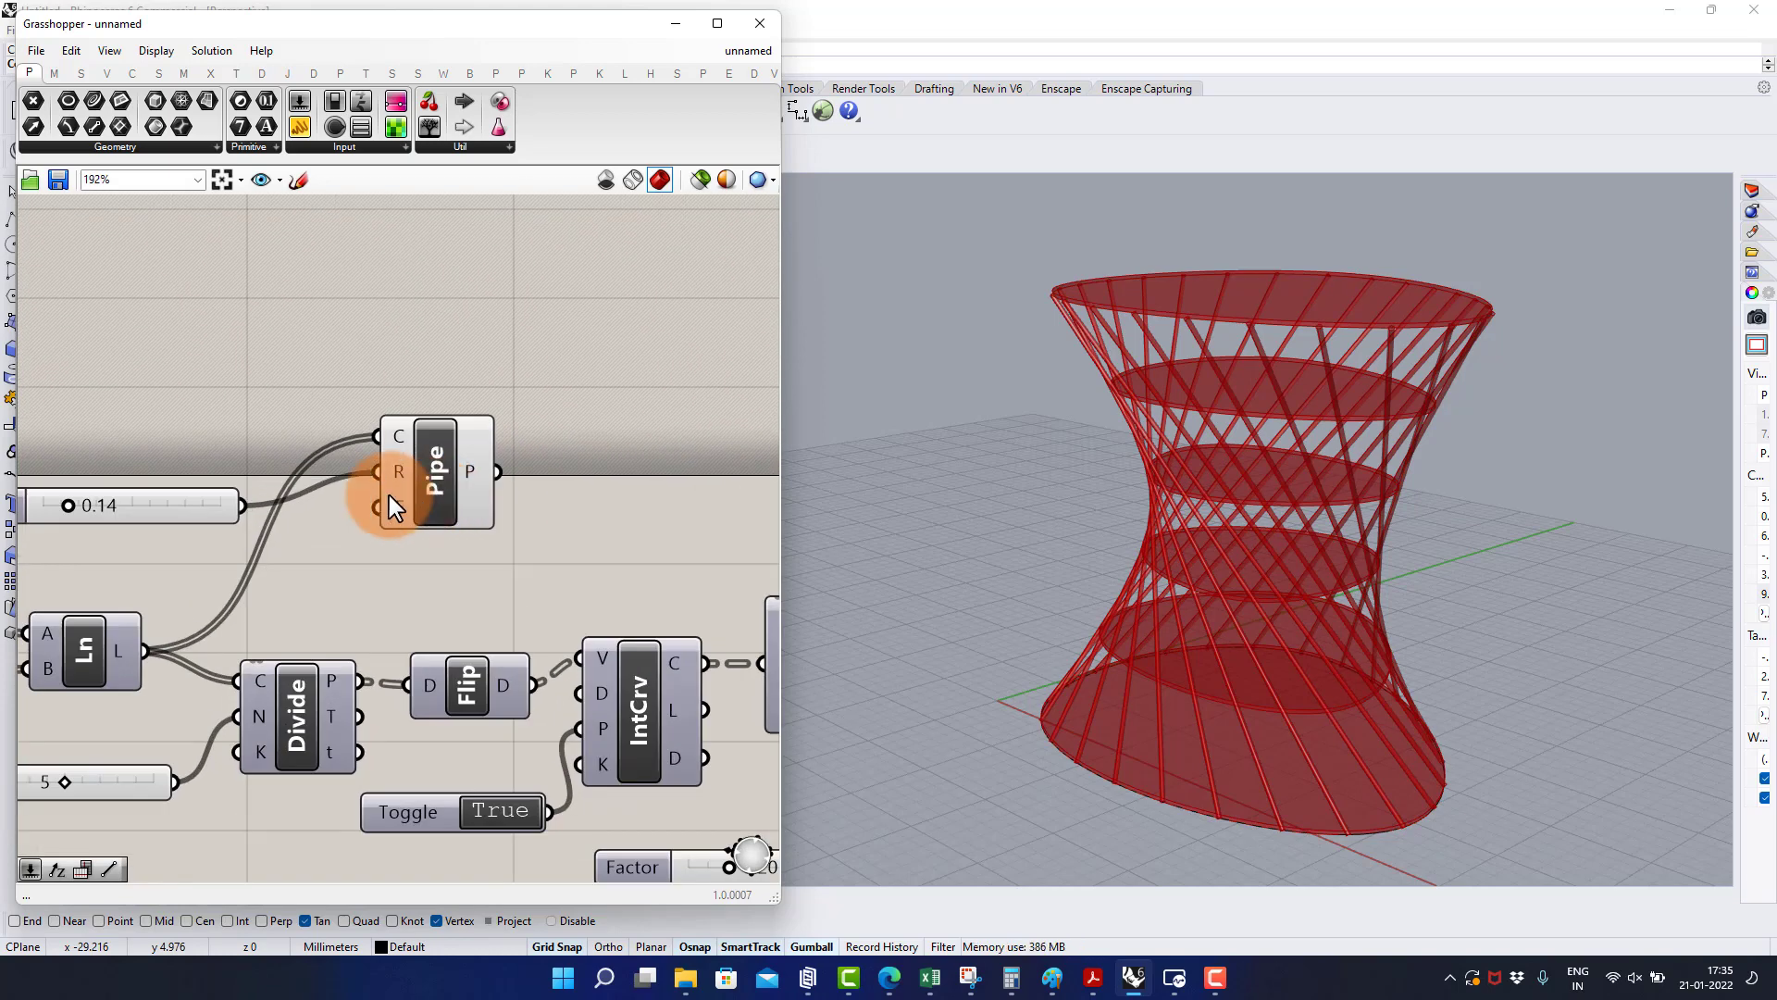
pyautogui.moveTo(1219, 524)
pyautogui.mouseDown(button='right')
pyautogui.moveTo(1274, 552)
pyautogui.moveTo(1210, 502)
pyautogui.mouseUp(button='right')
pyautogui.moveTo(310, 510); pyautogui.dragTo(486, 500, button='right')
pyautogui.scroll(3, 293, 497)
pyautogui.moveTo(217, 500)
pyautogui.mouseDown()
pyautogui.moveTo(329, 511)
pyautogui.moveTo(234, 524)
pyautogui.mouseUp()
# - Test the tower's twist with the Shift slider and return it to 8
pyautogui.scroll(-2, 231, 513)
pyautogui.moveTo(104, 549); pyautogui.dragTo(384, 500, button='right')
pyautogui.moveTo(281, 537); pyautogui.dragTo(451, 468, button='right')
pyautogui.scroll(-3, 477, 542)
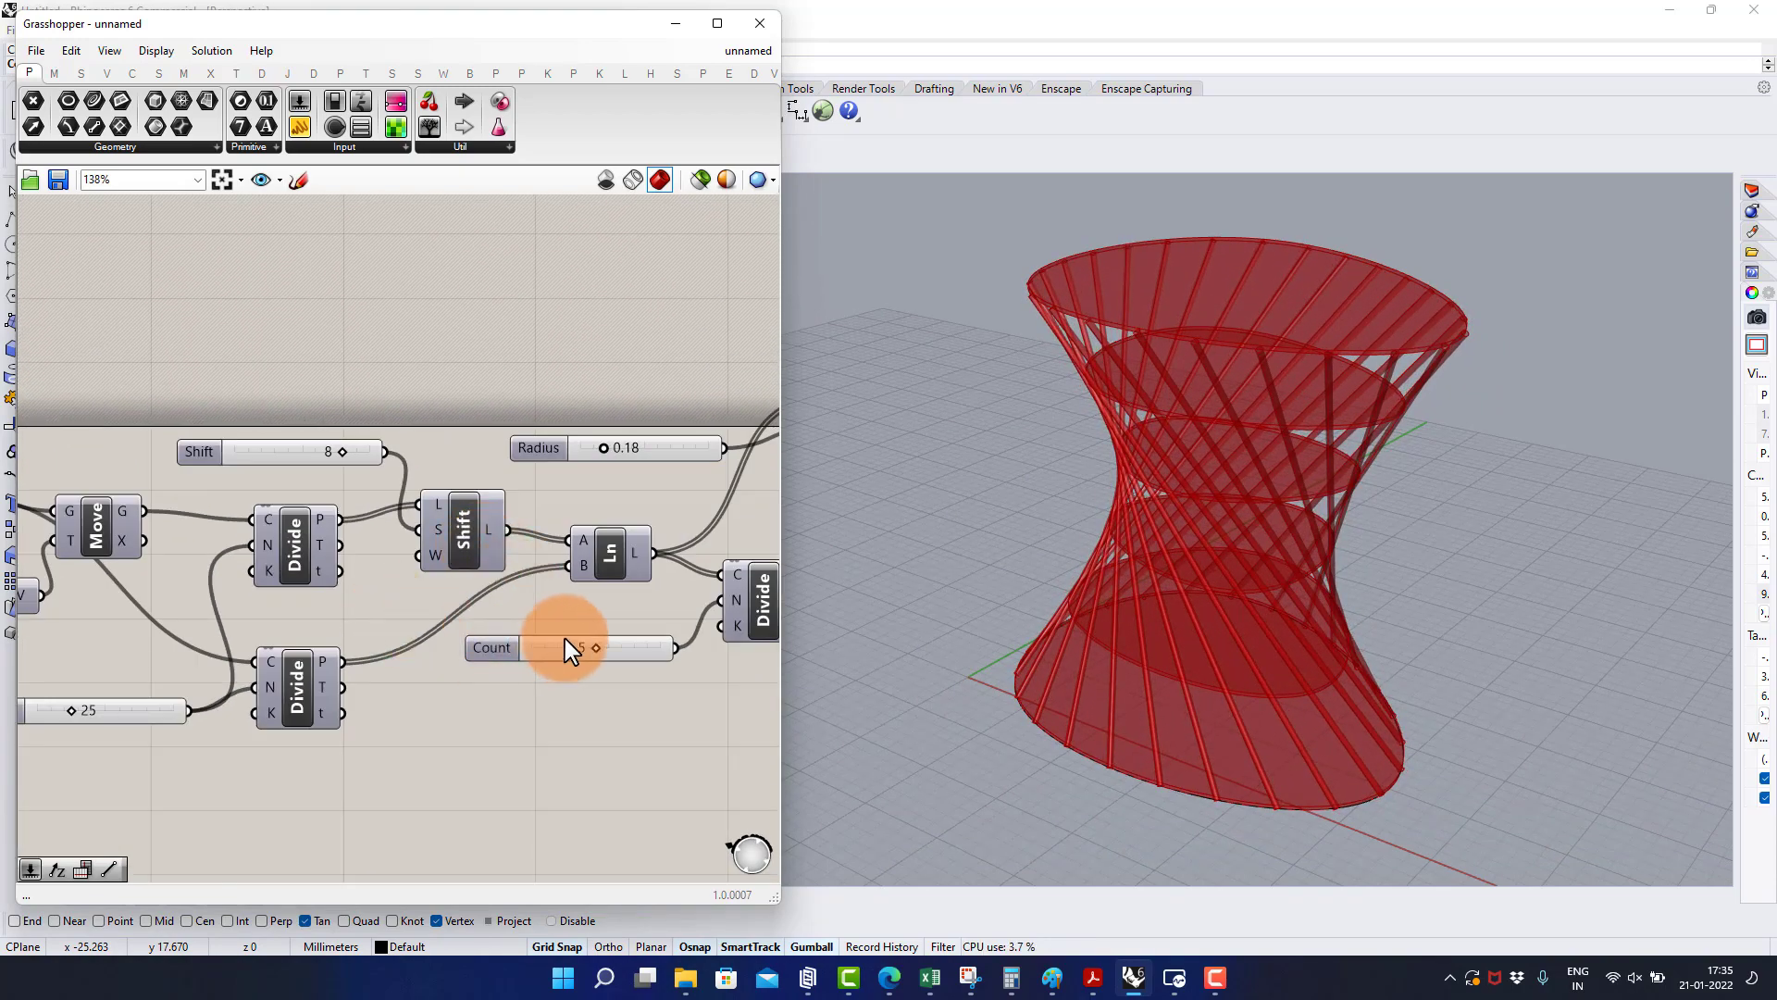
pyautogui.scroll(1, 350, 465)
pyautogui.moveTo(340, 454)
pyautogui.mouseDown()
pyautogui.moveTo(169, 465)
pyautogui.moveTo(398, 473)
pyautogui.moveTo(342, 481)
pyautogui.mouseUp()
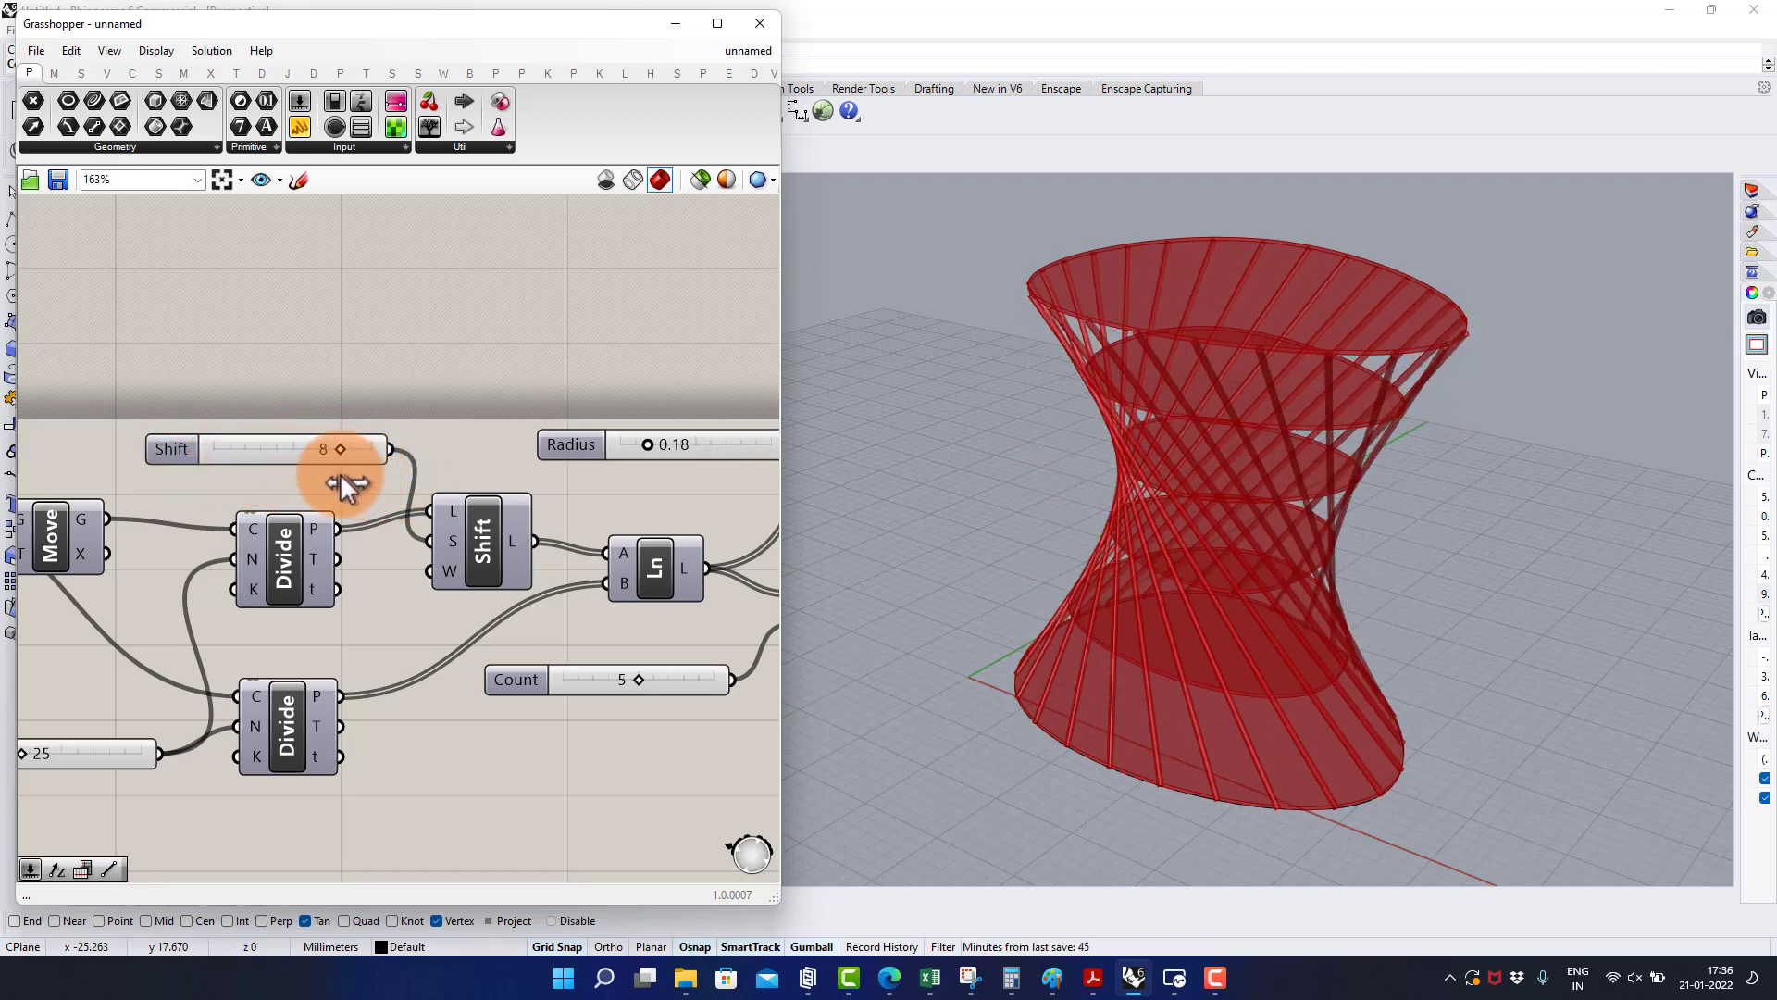
# - Set the Factor slider that drives the slab extrusion to 0.19
pyautogui.scroll(-3, 503, 579)
pyautogui.scroll(-1, 690, 584)
pyautogui.moveTo(689, 584); pyautogui.dragTo(486, 547, button='right')
pyautogui.scroll(-1, 606, 544)
pyautogui.moveTo(607, 544); pyautogui.dragTo(379, 529, button='right')
pyautogui.scroll(2, 559, 546)
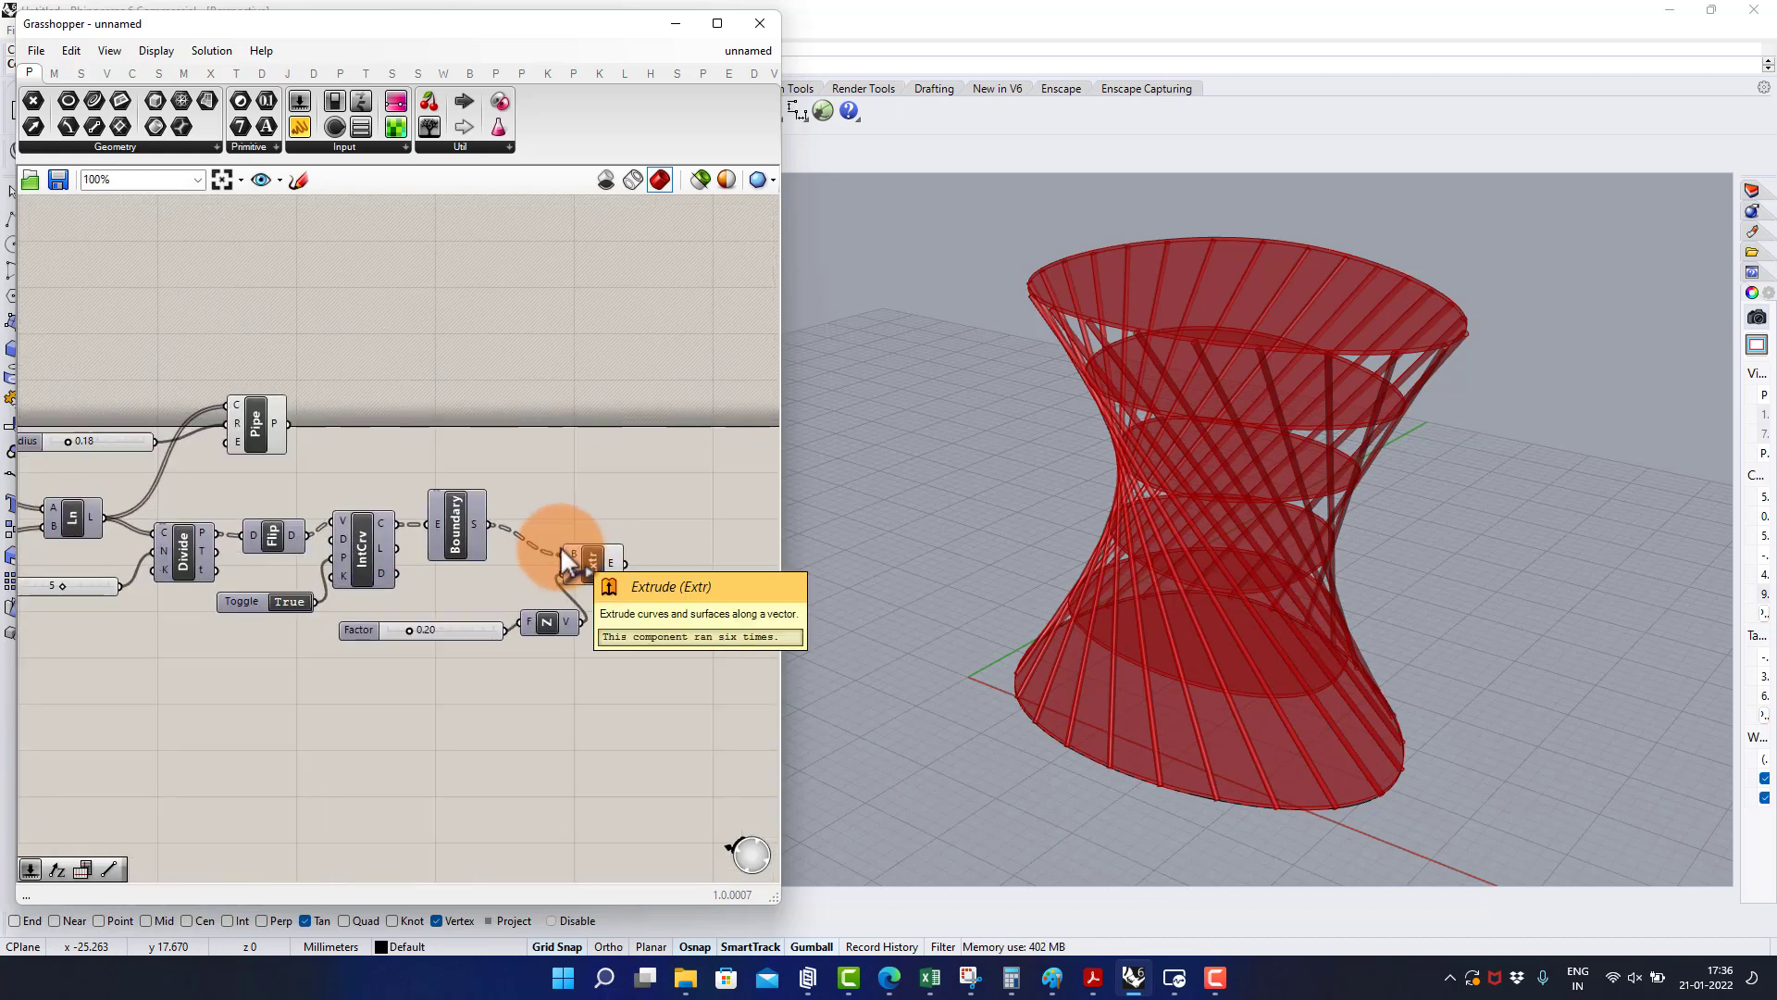
pyautogui.scroll(2, 495, 619)
pyautogui.scroll(3, 339, 622)
pyautogui.moveTo(339, 622)
pyautogui.mouseDown()
pyautogui.moveTo(514, 636)
pyautogui.moveTo(337, 647)
pyautogui.mouseUp()
pyautogui.scroll(-2, 352, 552)
pyautogui.scroll(1, 633, 479)
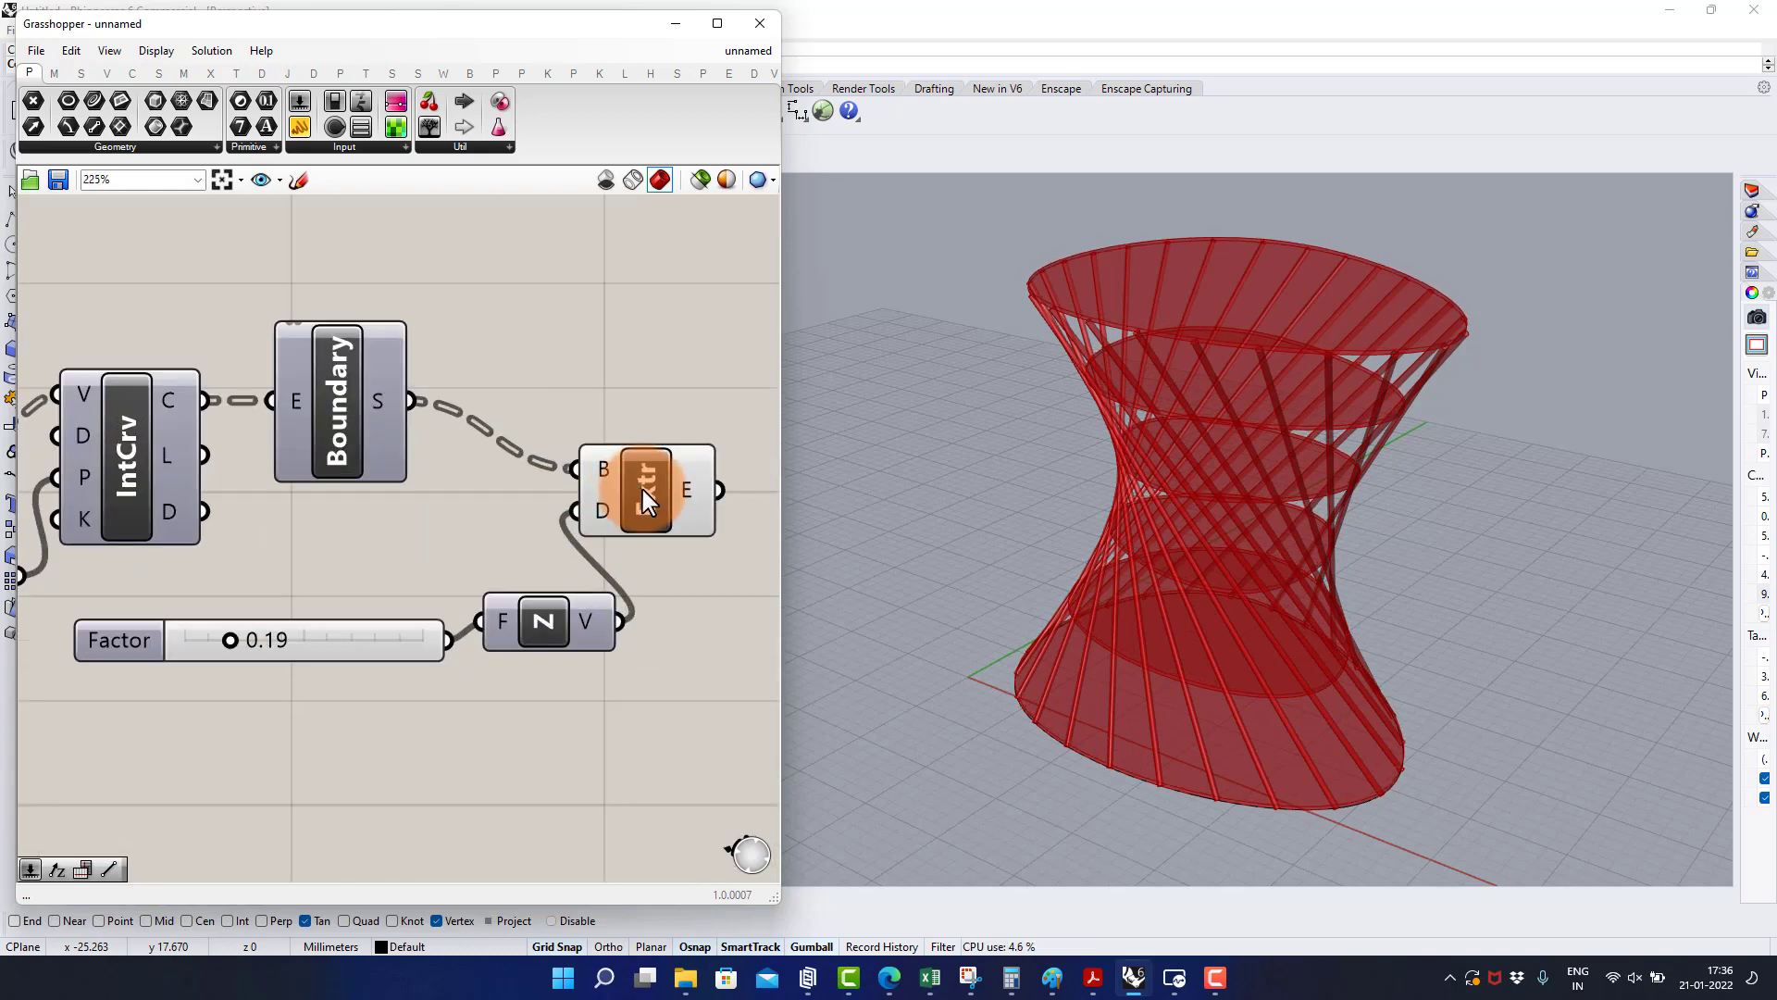
# - Bake the Extrude component's slabs to the Default layer with grouping enabled
pyautogui.rightClick(646, 492)
pyautogui.click(663, 565)
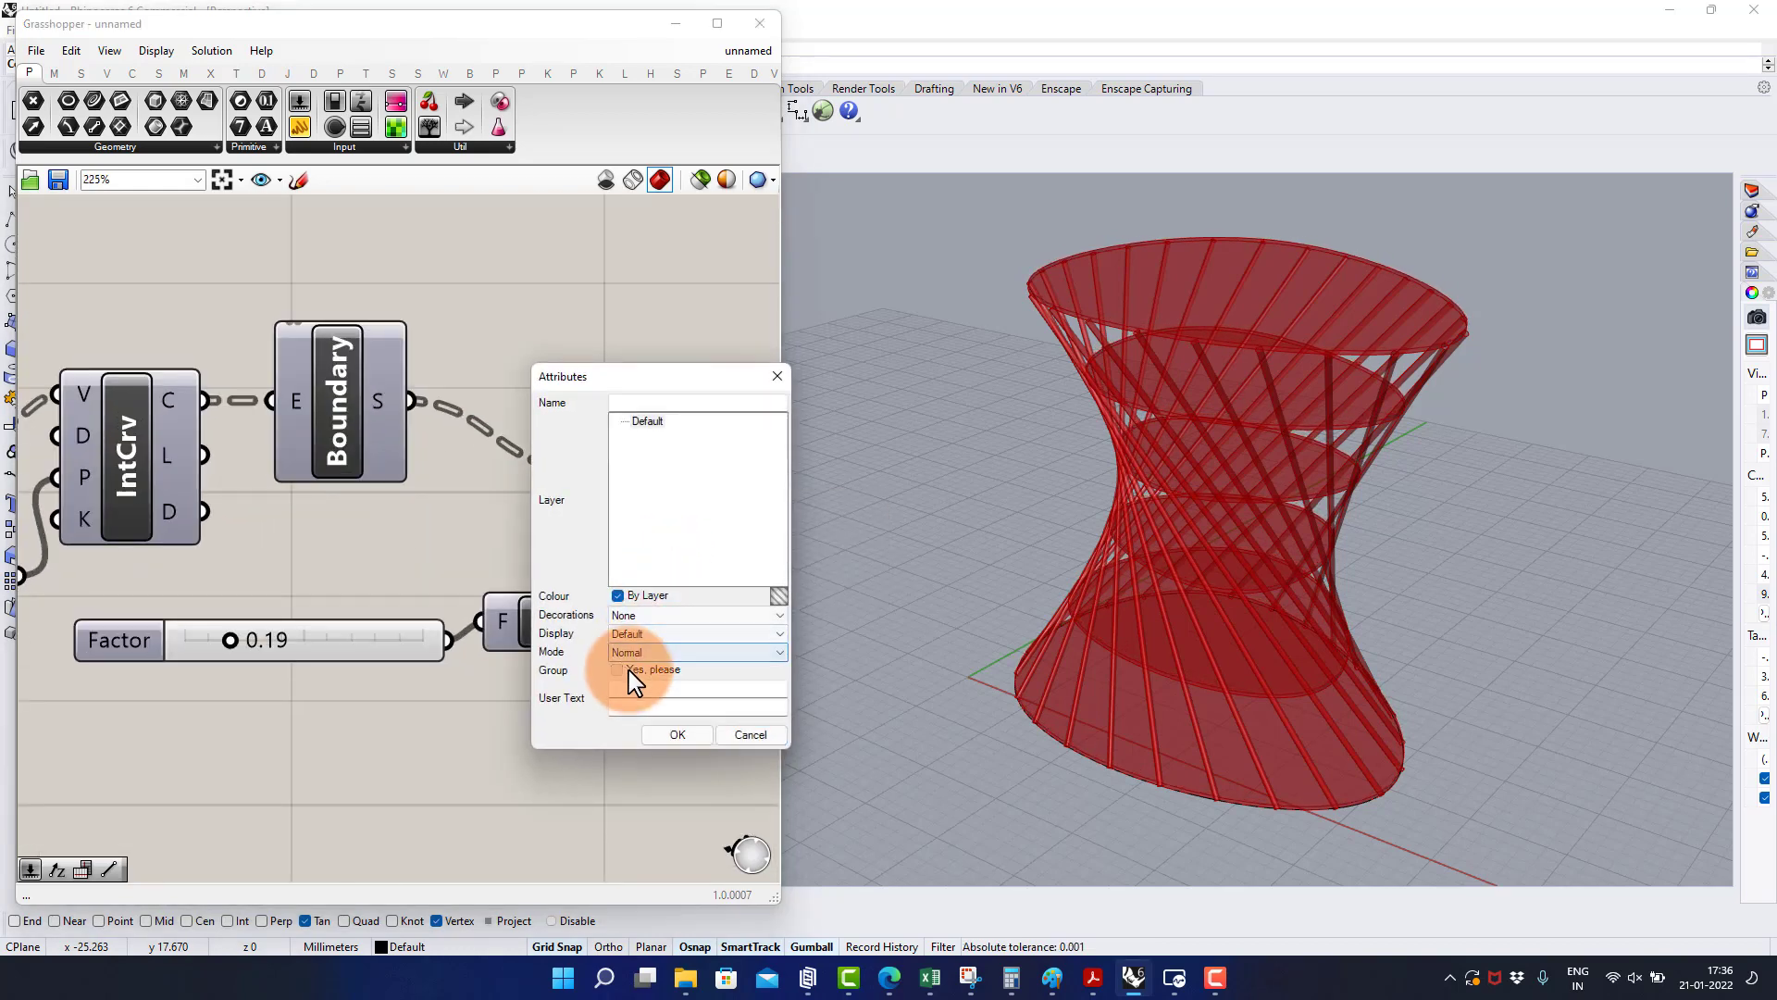
pyautogui.click(629, 671)
pyautogui.click(677, 734)
# - Bake the Pipe component's geometry with grouping enabled
pyautogui.scroll(-3, 648, 639)
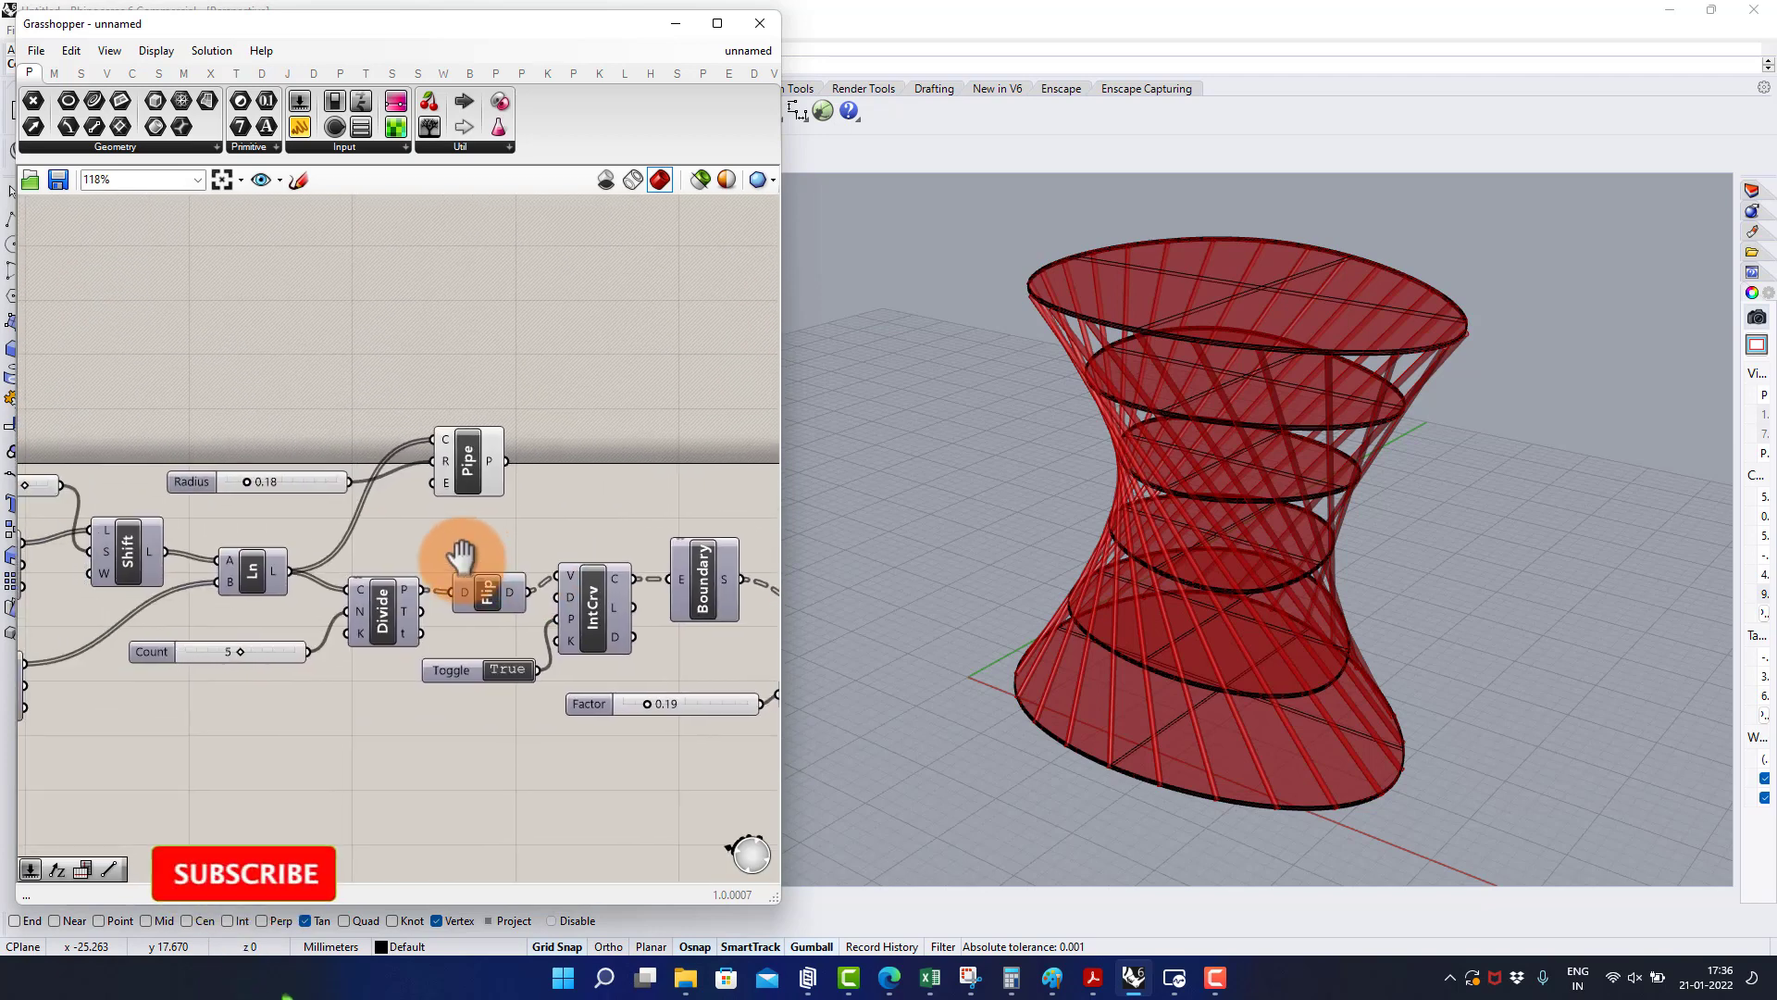
pyautogui.scroll(2, 504, 458)
pyautogui.rightClick(493, 436)
pyautogui.click(519, 498)
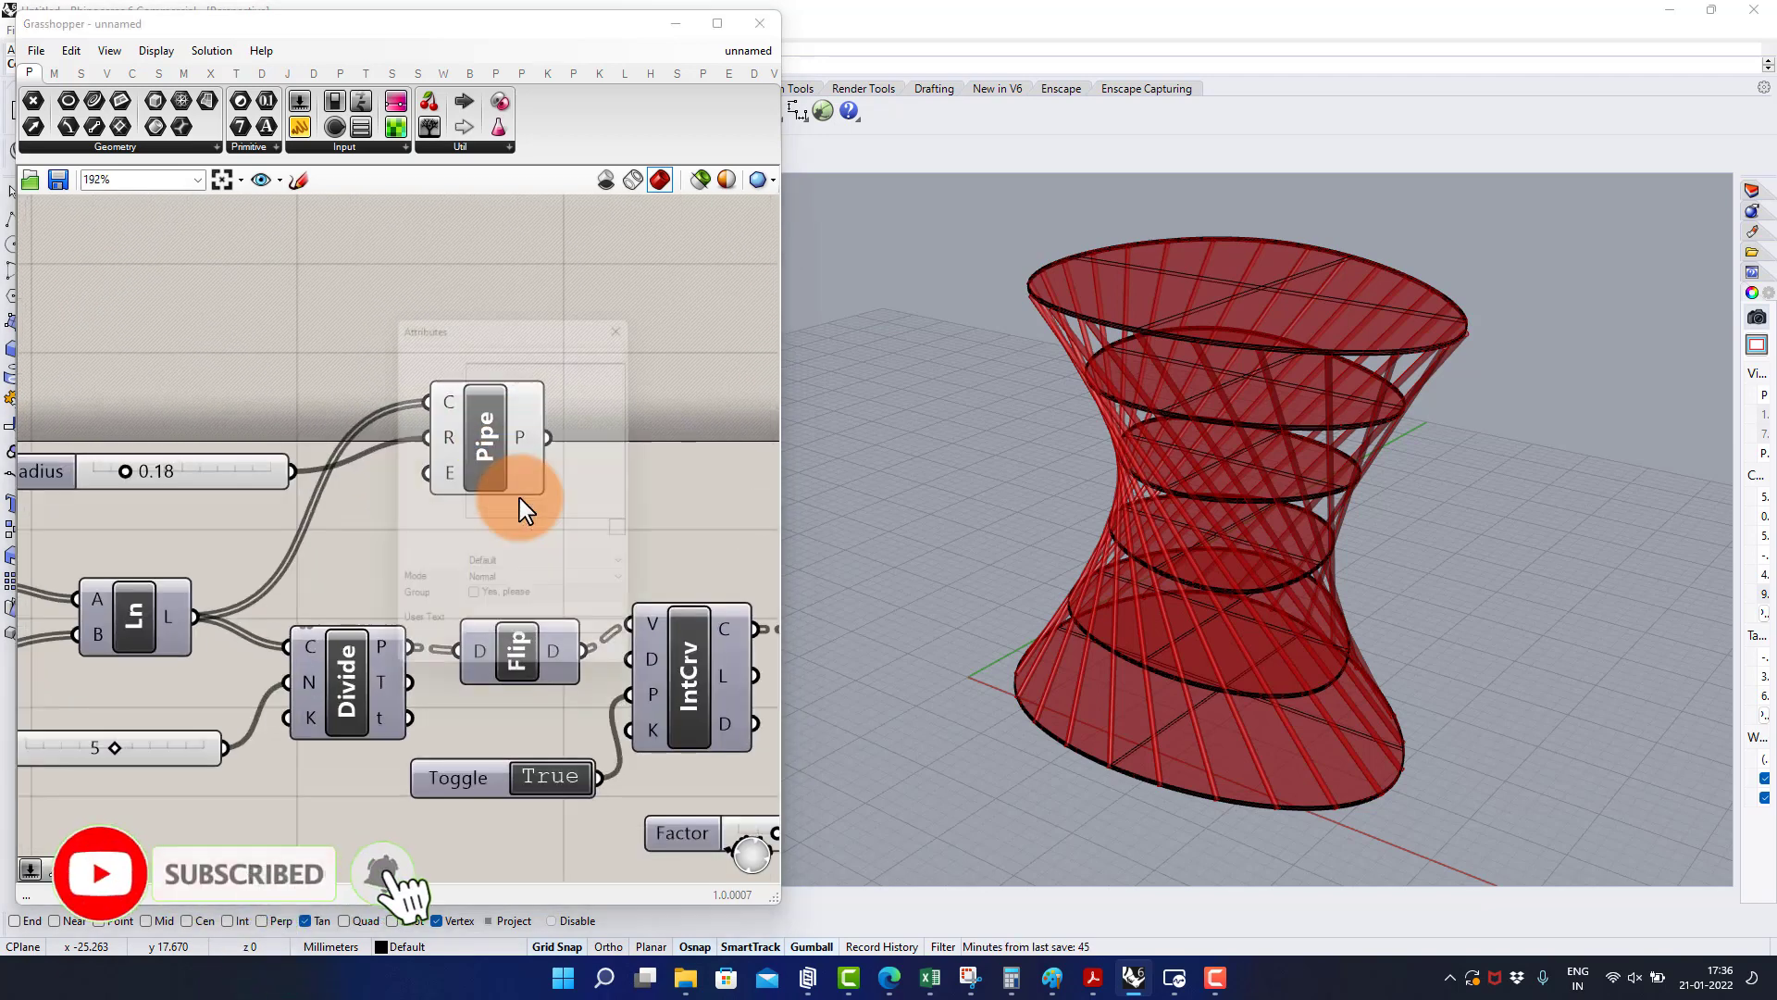
pyautogui.click(485, 607)
pyautogui.click(541, 682)
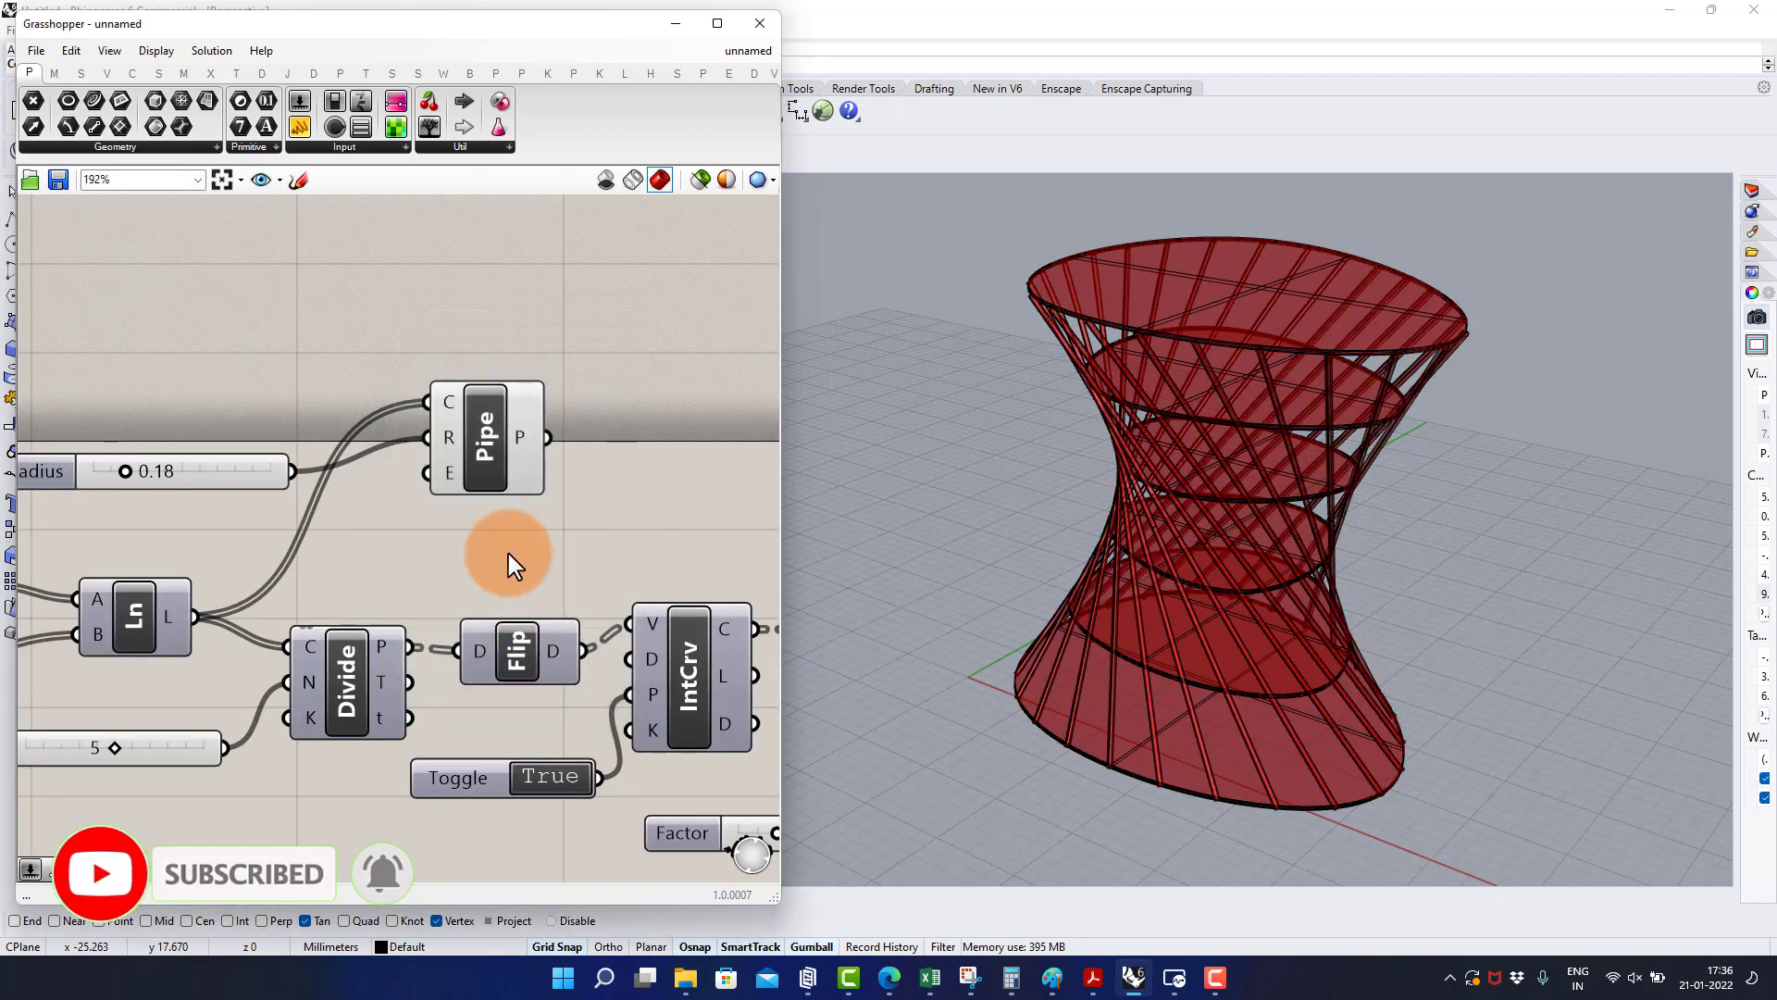
# - Turn off the preview of the remaining Grasshopper components so only the baked geometry is displayed
pyautogui.scroll(-5, 518, 546)
pyautogui.moveTo(665, 406); pyautogui.dragTo(26, 783)
pyautogui.middleClick(193, 700)
pyautogui.click(252, 640)
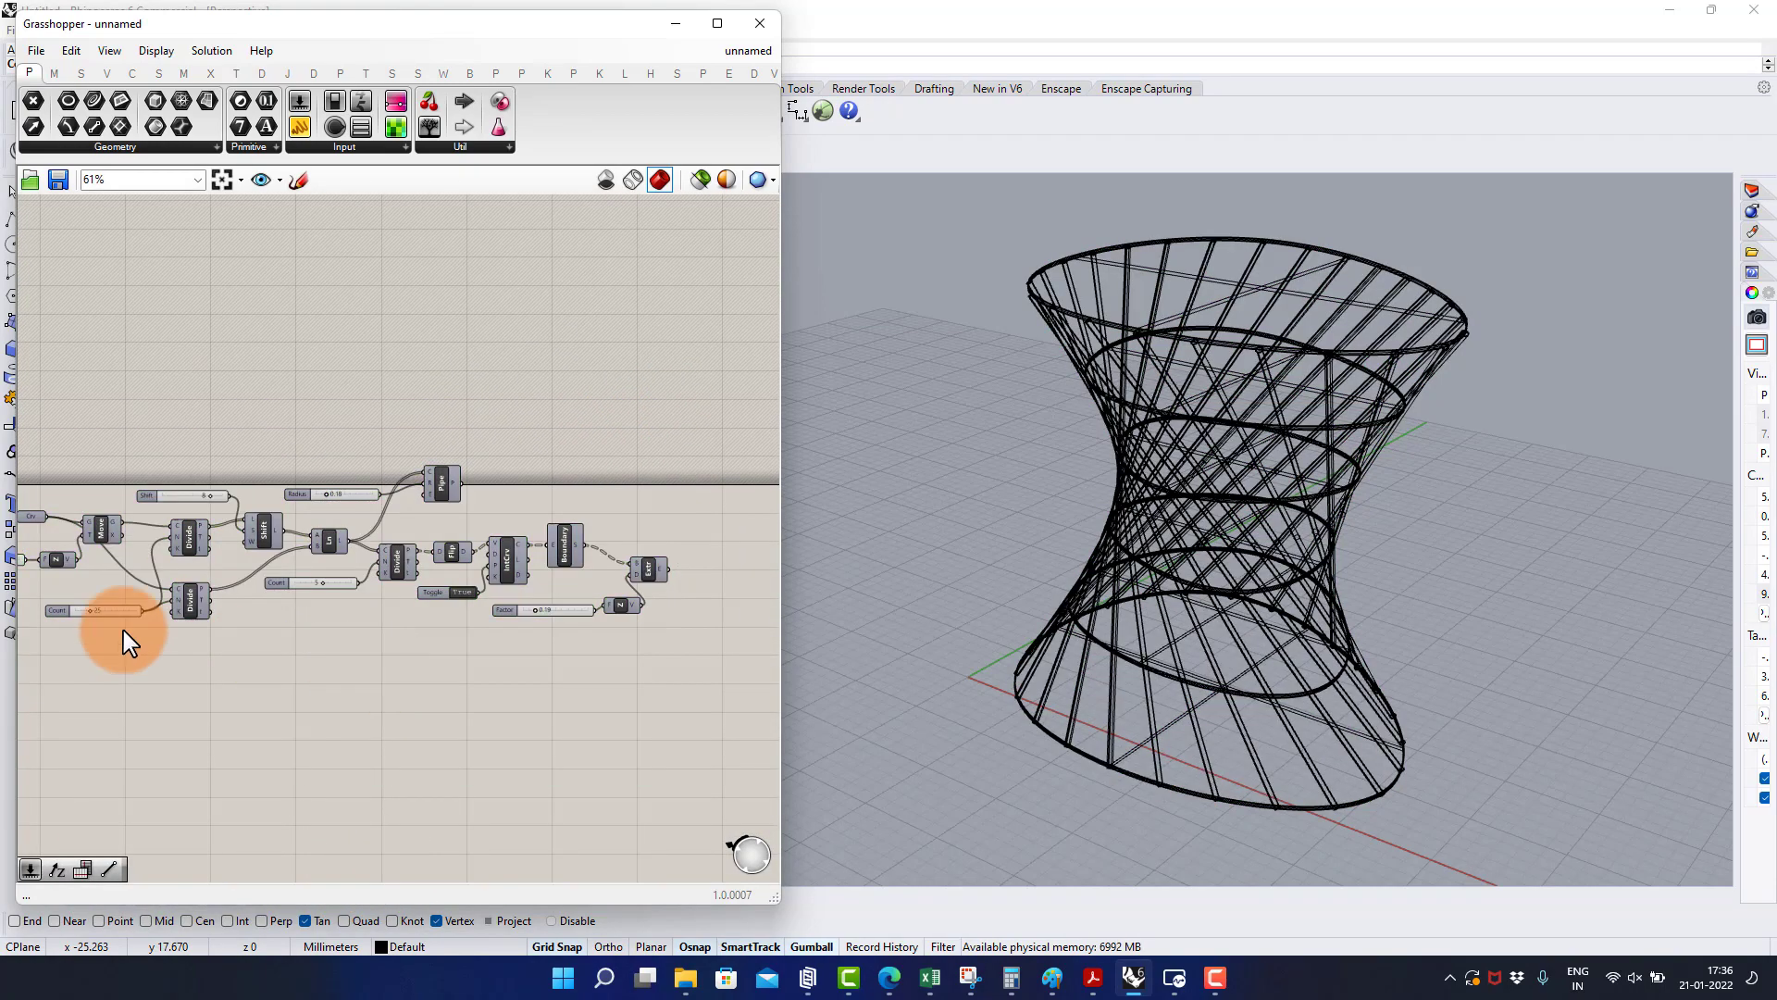
# - Minimize the Grasshopper window and switch the Perspective viewport to Rendered display to view the baked tower
pyautogui.moveTo(124, 631); pyautogui.dragTo(274, 636, button='right')
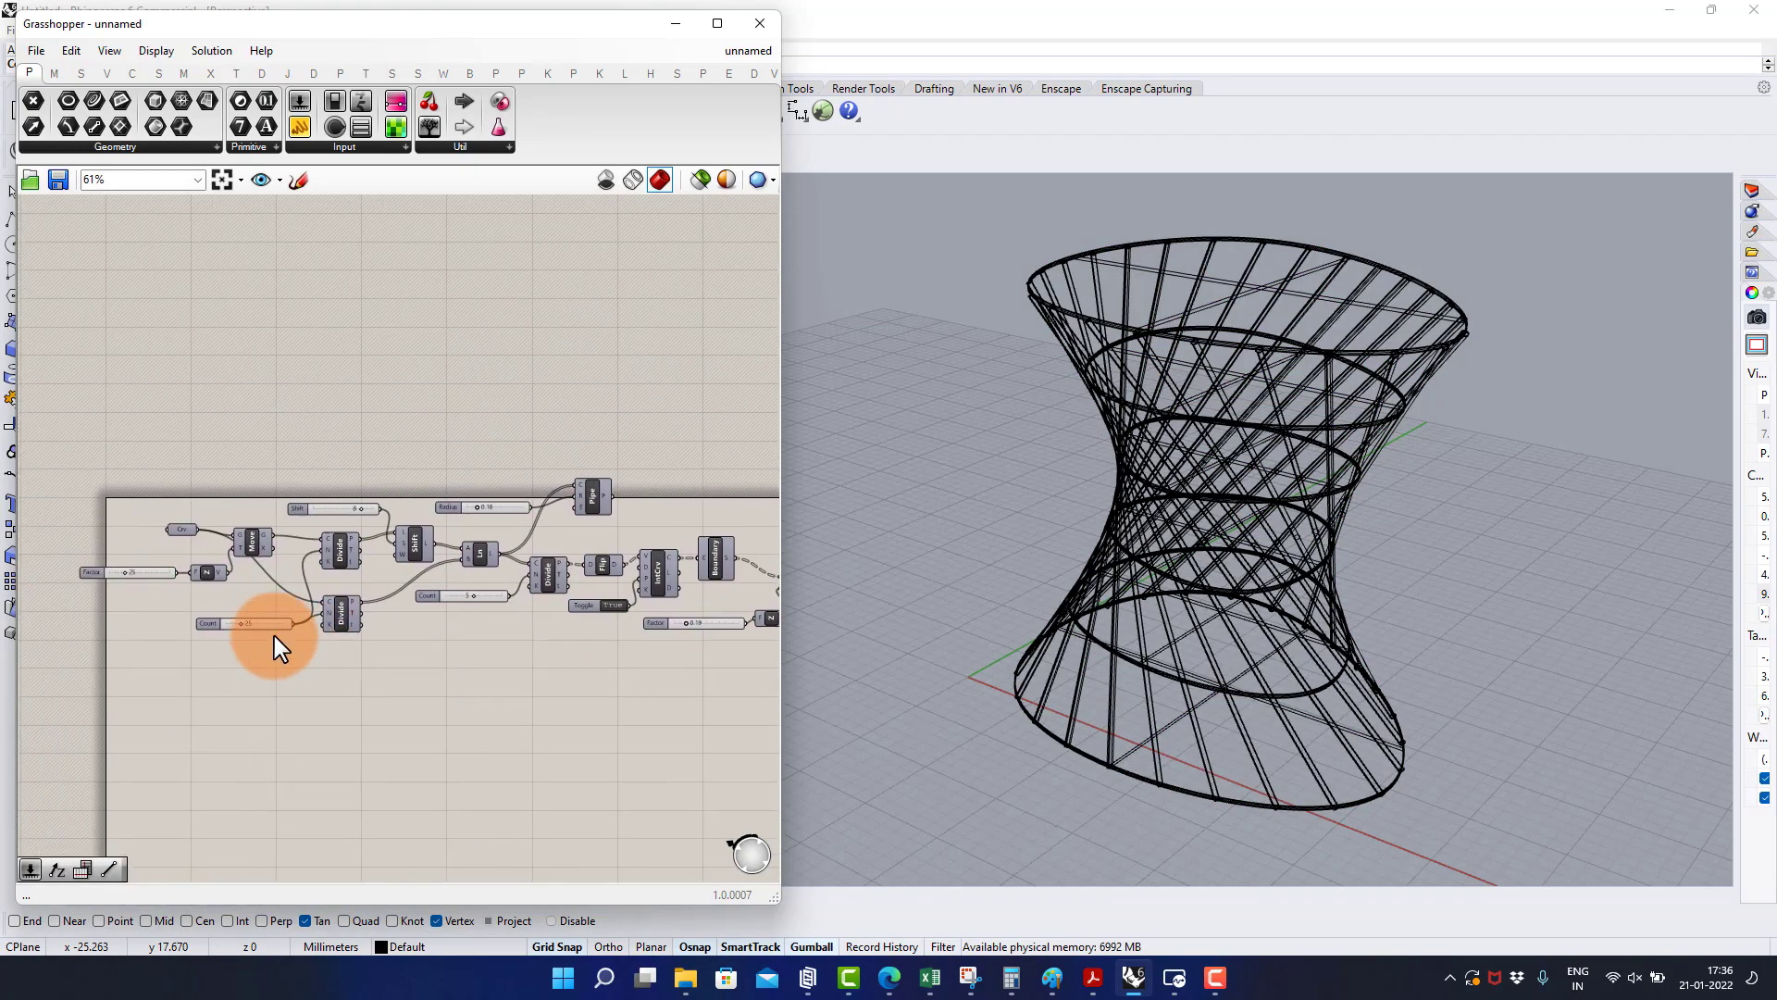
pyautogui.click(666, 26)
pyautogui.click(139, 182)
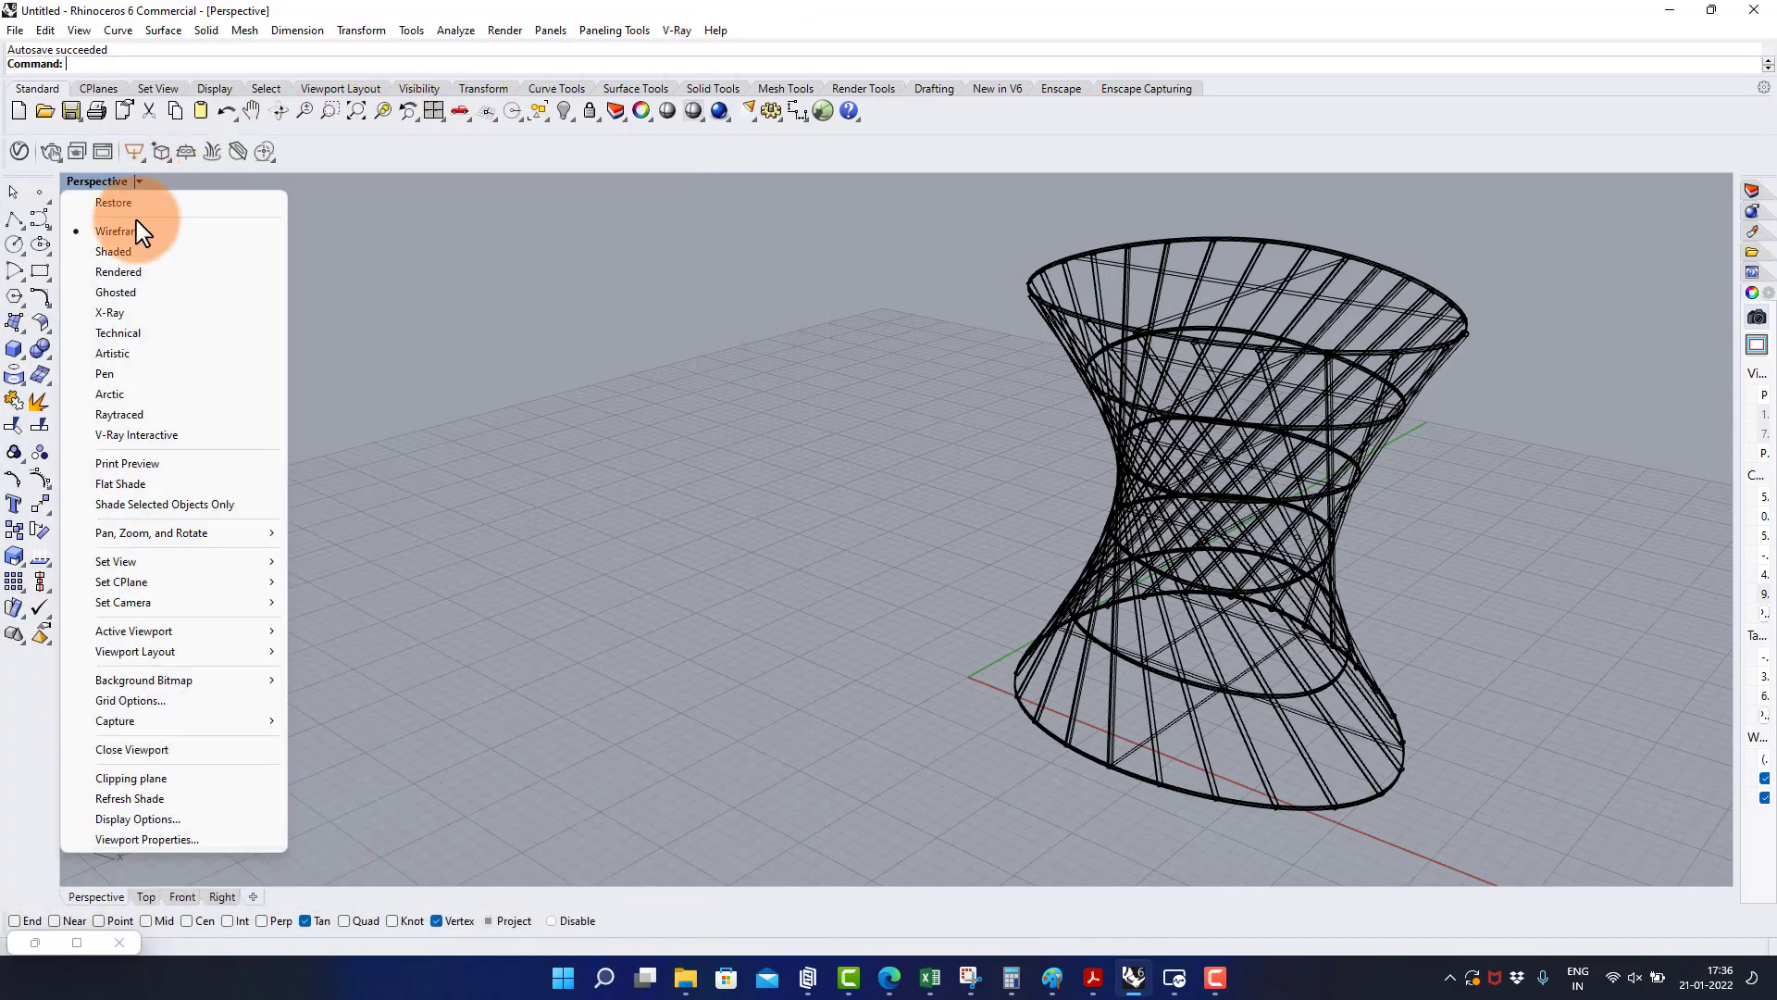
pyautogui.click(135, 271)
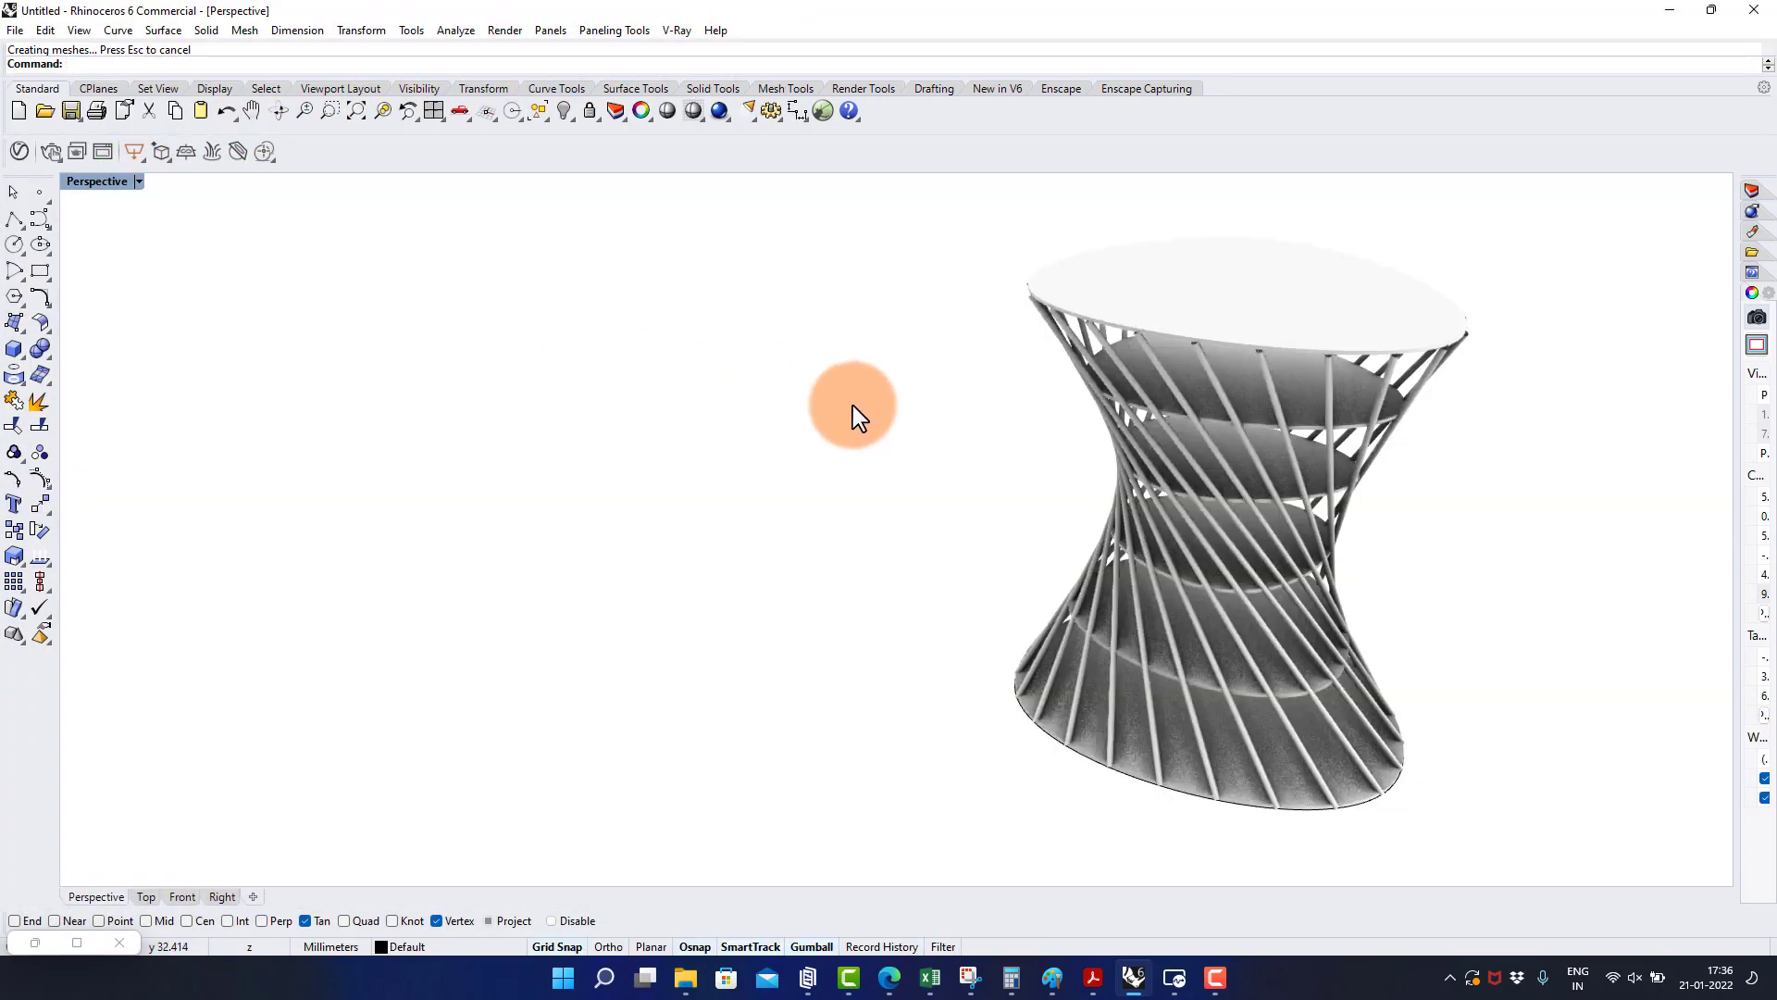
pyautogui.moveTo(852, 406)
pyautogui.keyDown('shift'); pyautogui.mouseDown(button='right')
pyautogui.moveTo(564, 437)
pyautogui.moveTo(843, 427)
pyautogui.mouseUp(button='right'); pyautogui.keyUp('shift')
pyautogui.scroll(4, 1169, 343)
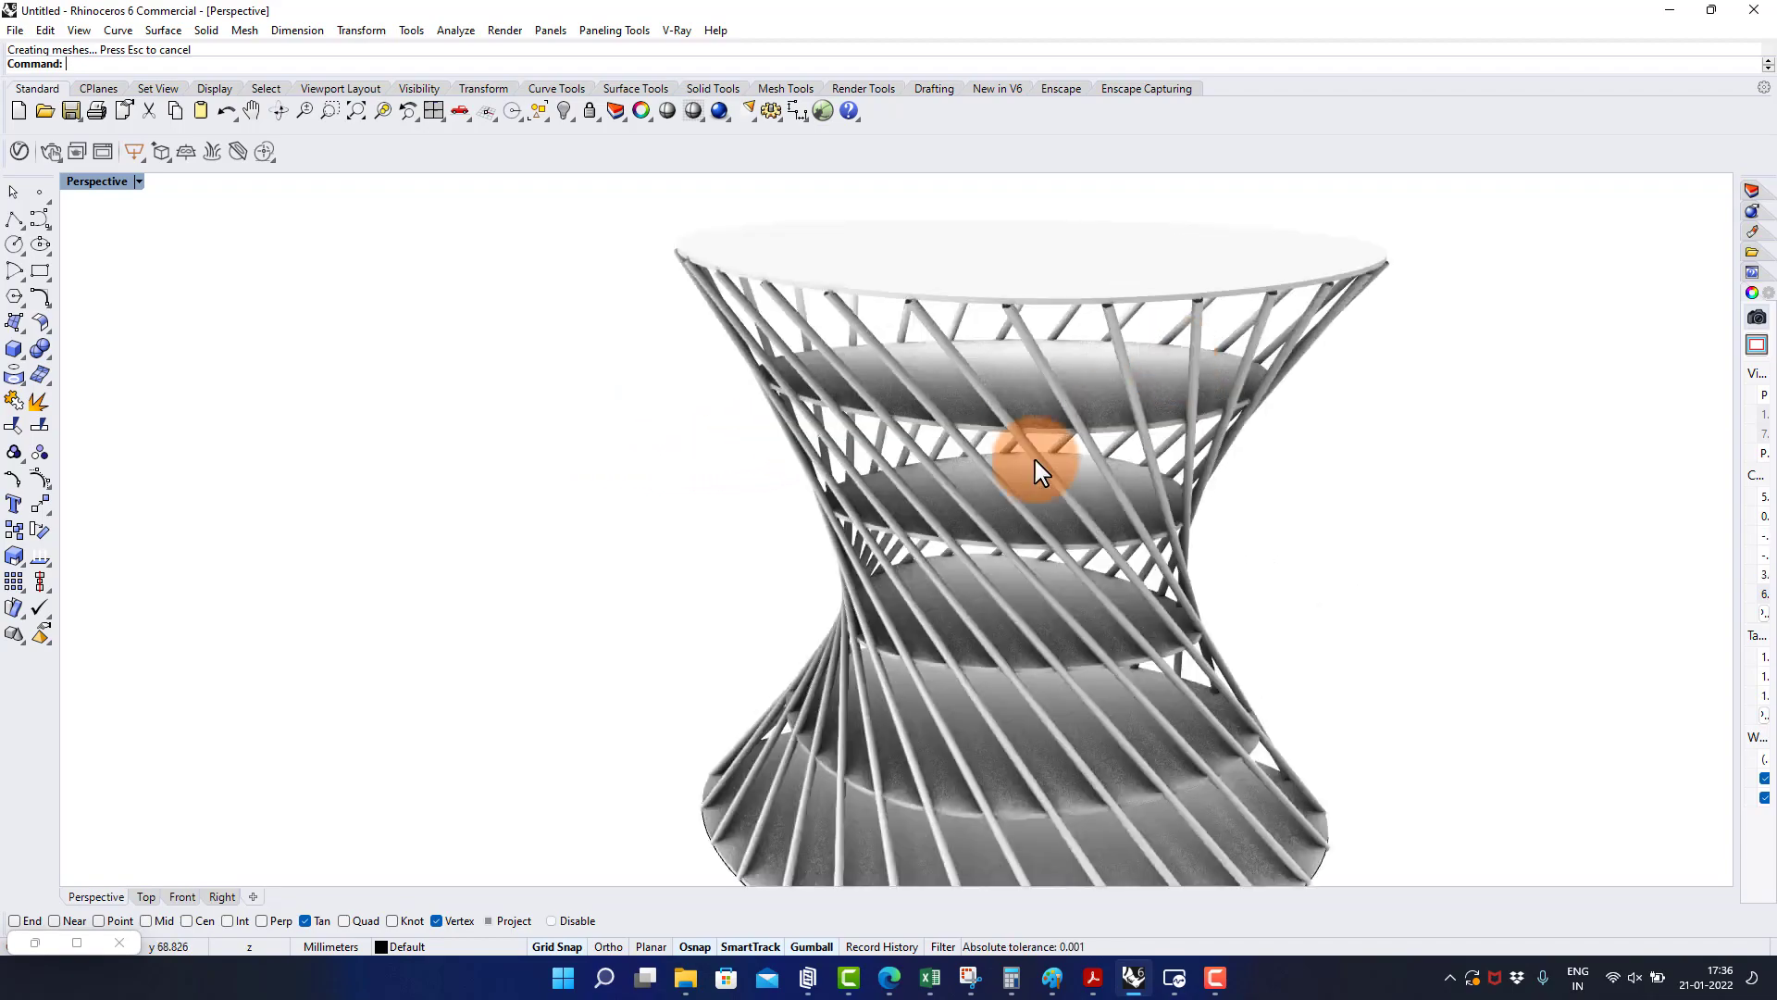
pyautogui.moveTo(1035, 460); pyautogui.dragTo(708, 485, button='right')
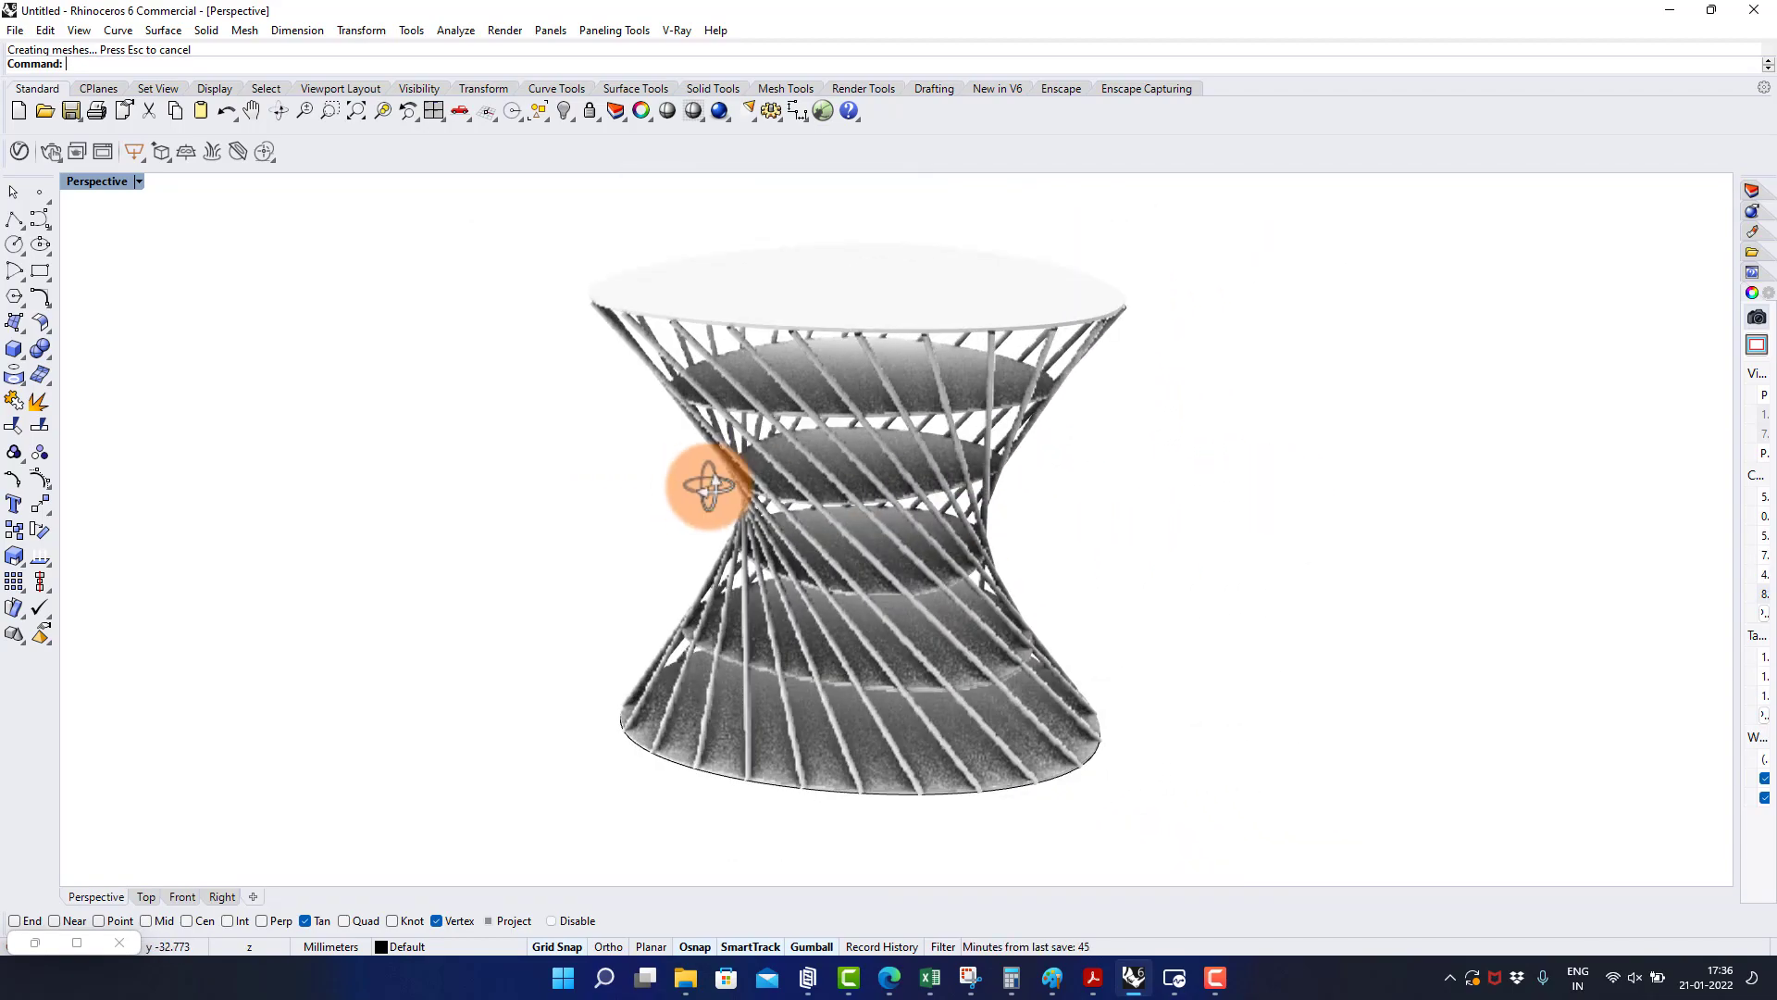